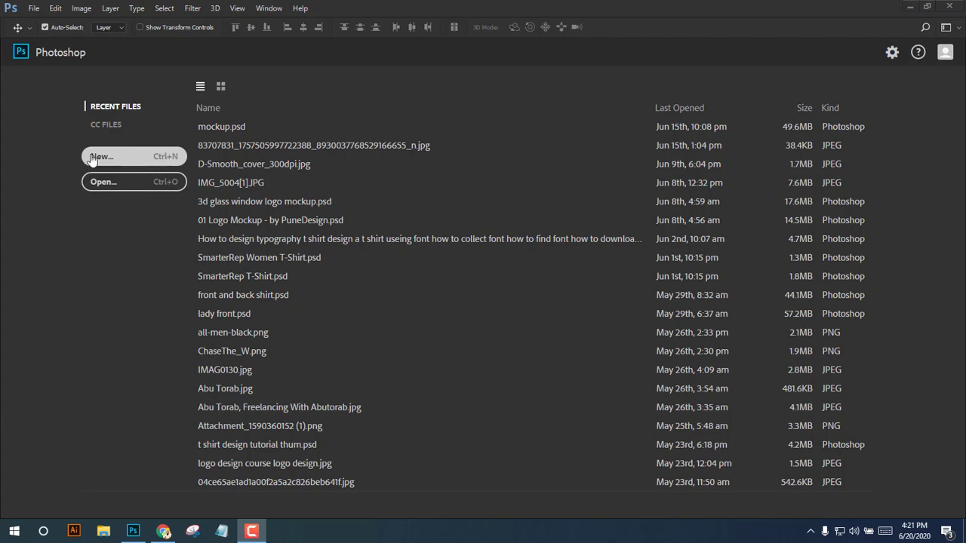
# Start a new Untitled-1 document and move its settings dialog around.
pyautogui.click(91, 159)
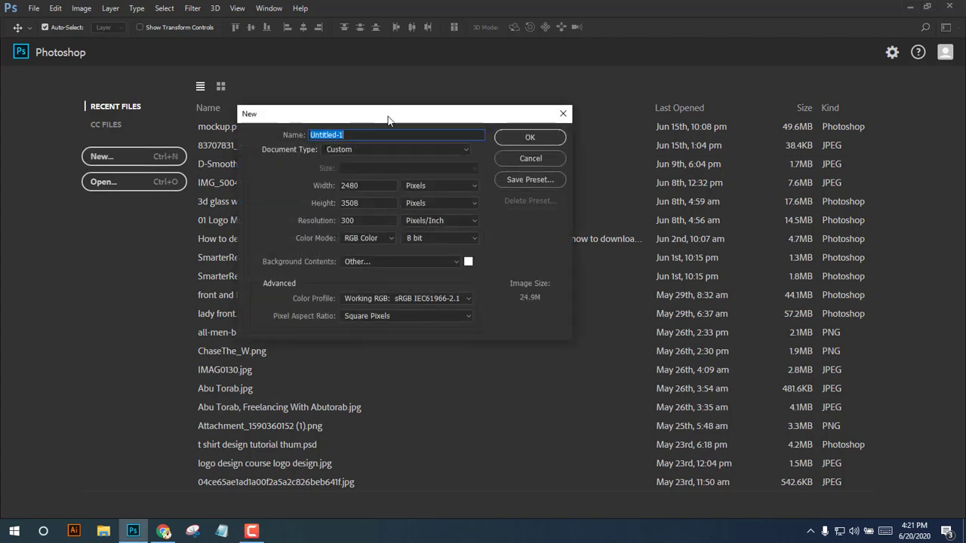
pyautogui.moveTo(388, 119); pyautogui.dragTo(297, 114)
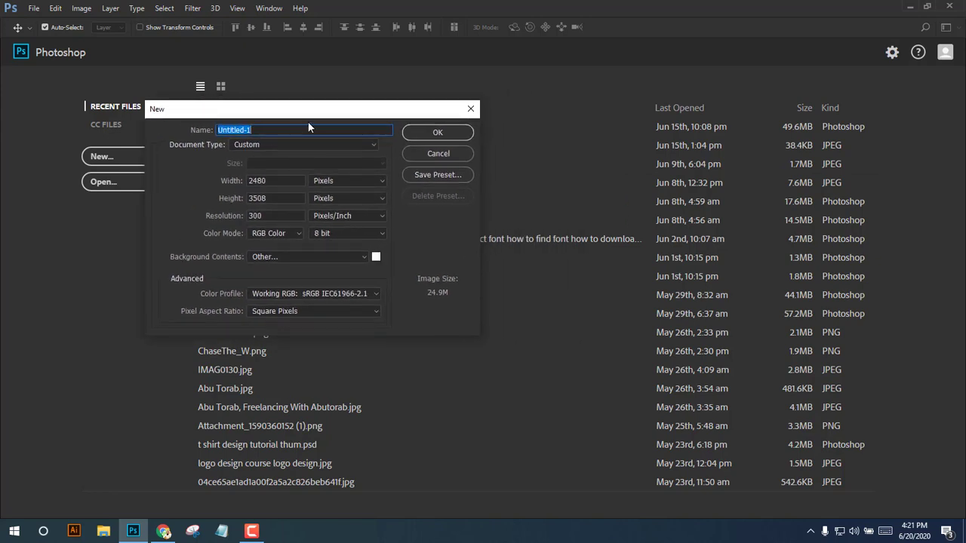
pyautogui.moveTo(304, 117); pyautogui.dragTo(422, 124)
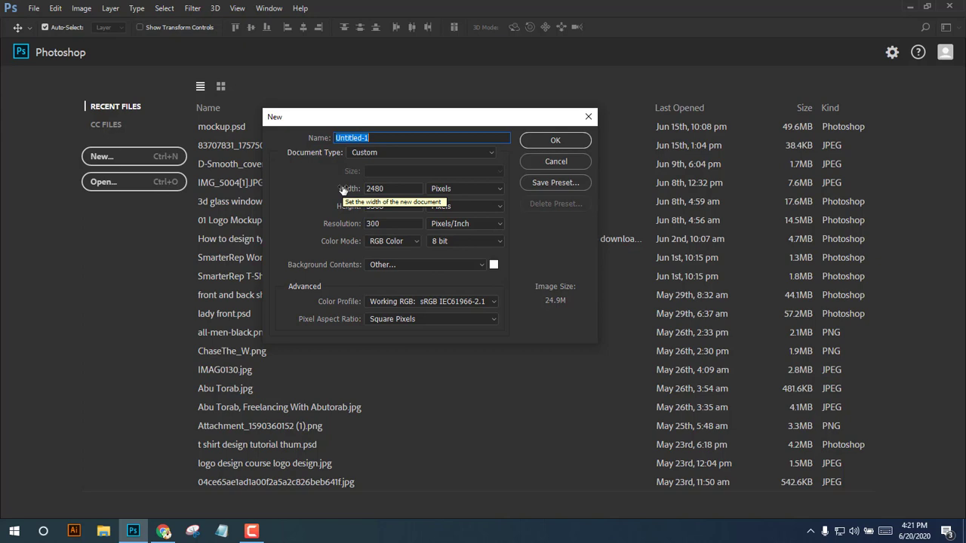
pyautogui.click(251, 531)
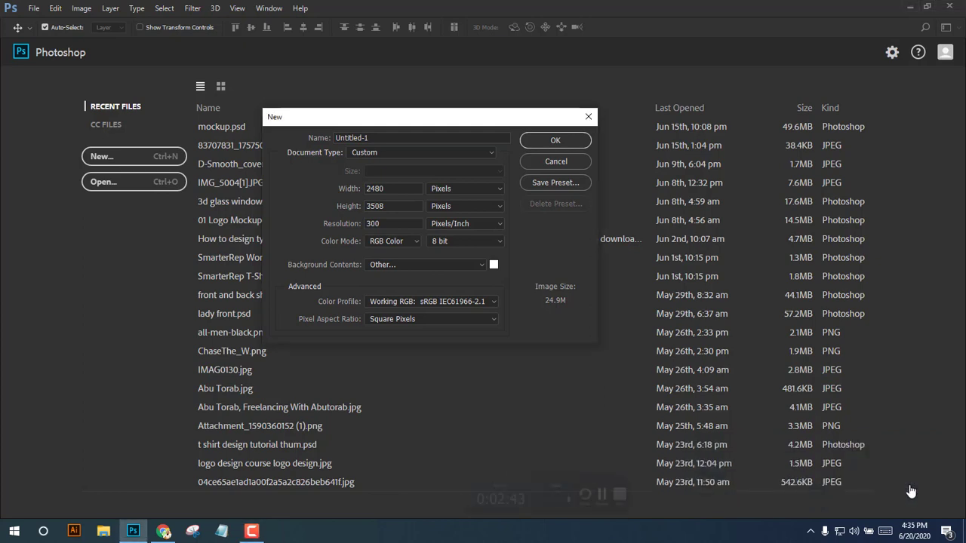
pyautogui.click(899, 491)
pyautogui.click(338, 154)
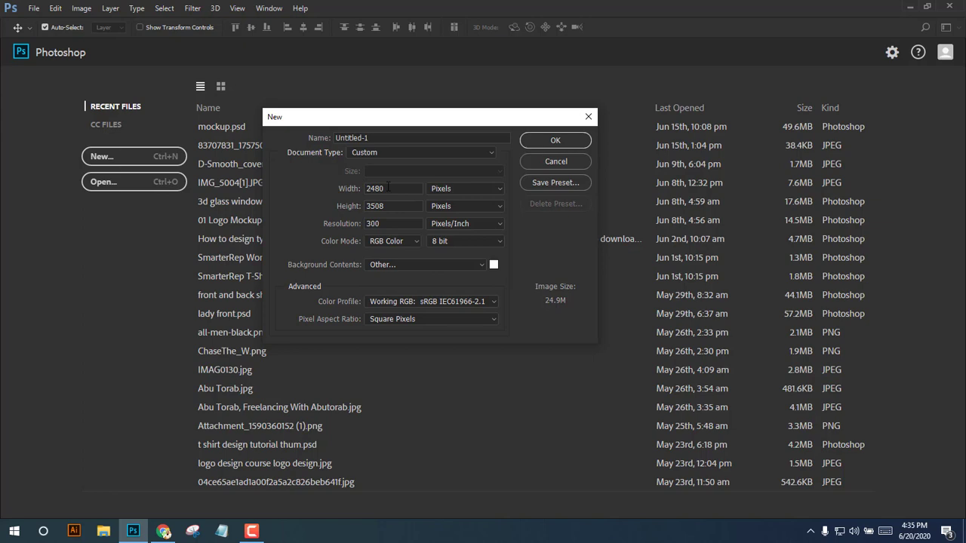
pyautogui.moveTo(424, 114); pyautogui.dragTo(425, 117)
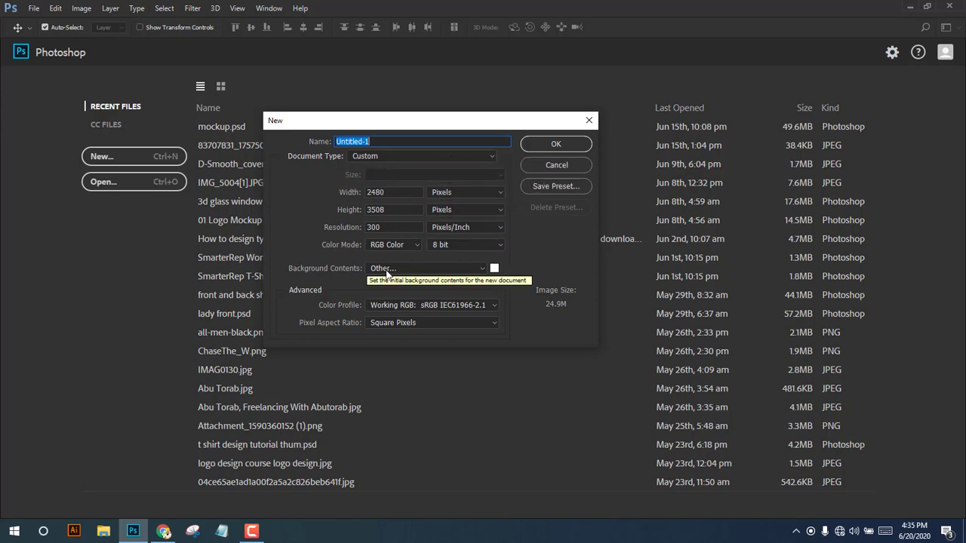
# Keep the colour mode at RGB Color with 8 bit depth.
pyautogui.click(401, 247)
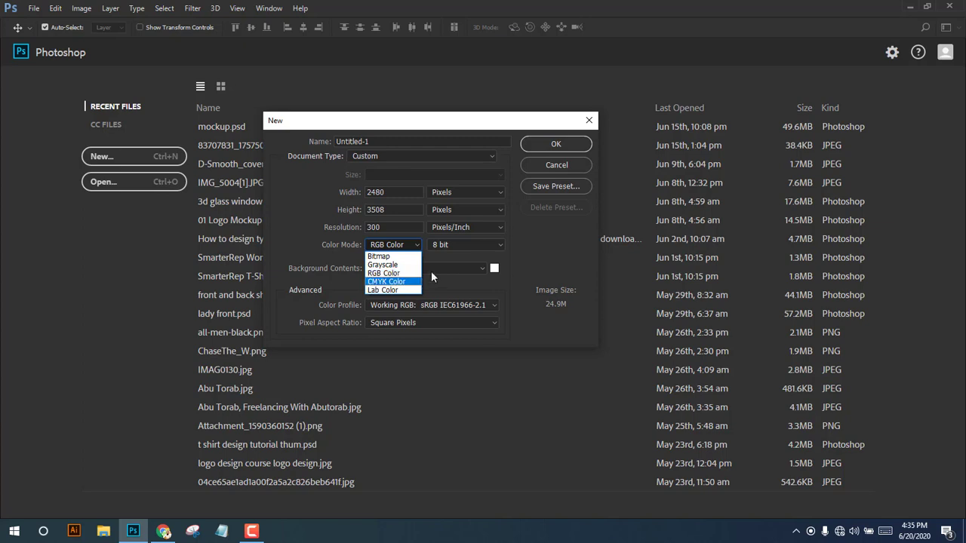
pyautogui.click(445, 257)
pyautogui.click(465, 245)
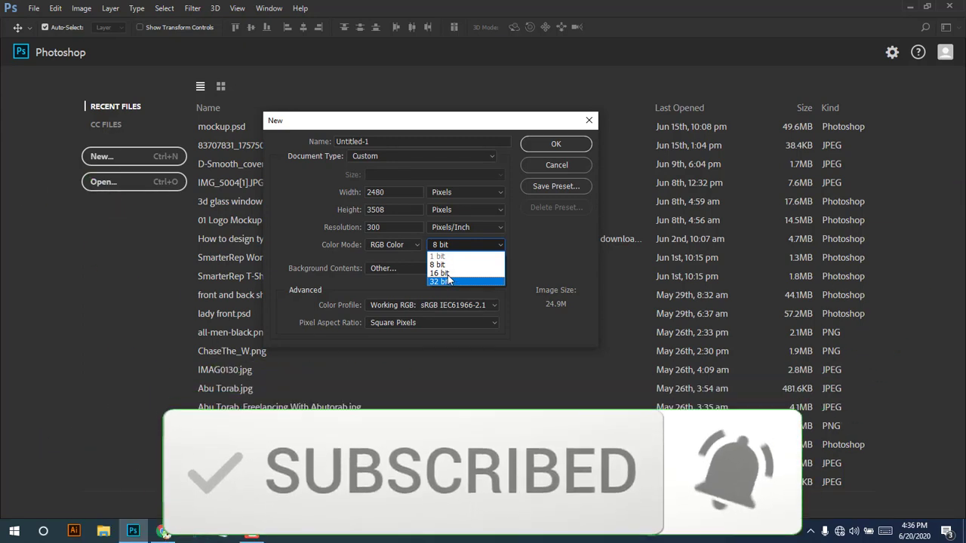
pyautogui.click(521, 308)
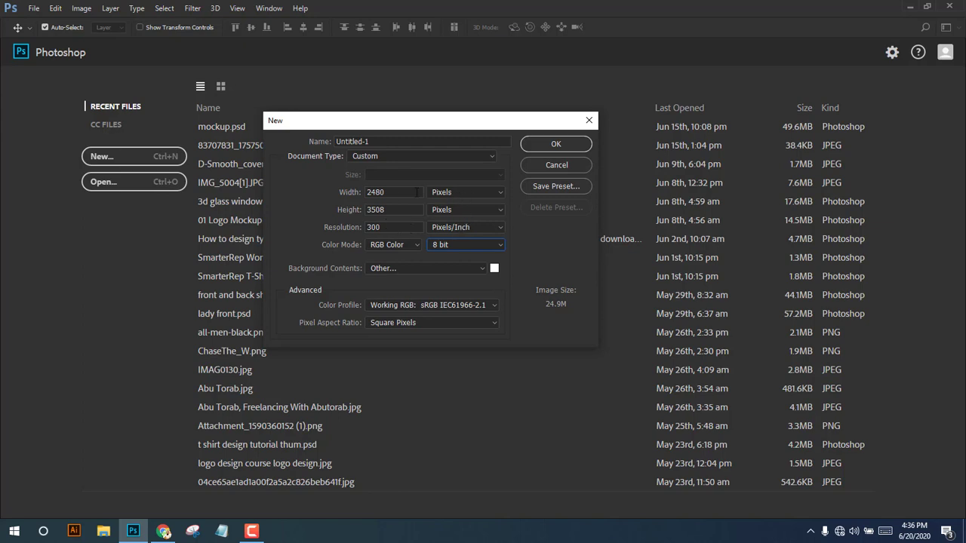
# Keep Pixels as the unit and enter 1000 for the document width and height.
pyautogui.click(449, 193)
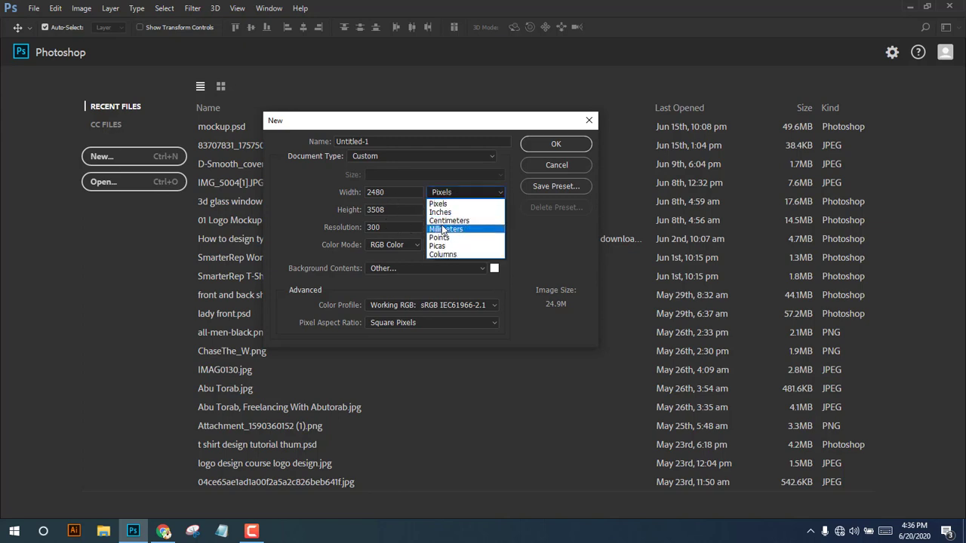
pyautogui.click(409, 186)
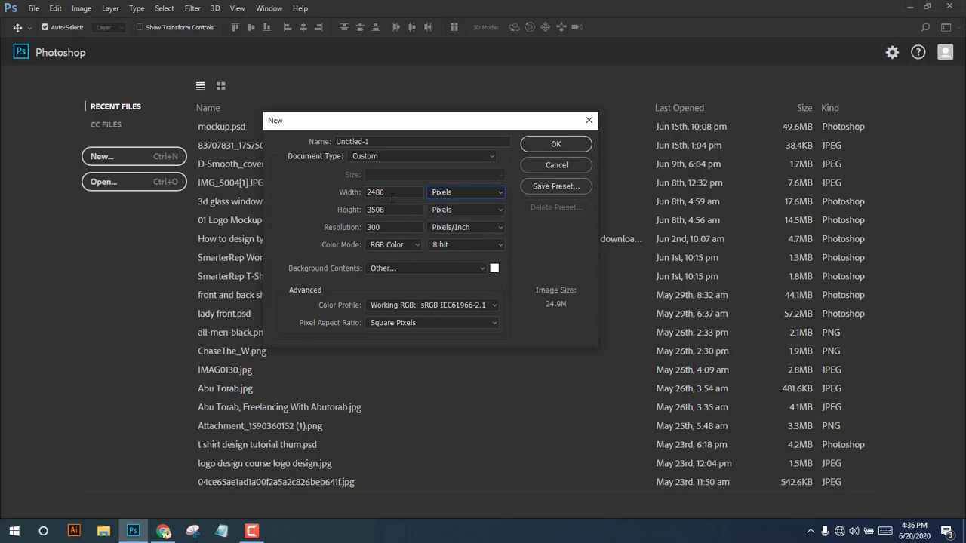
pyautogui.moveTo(386, 192); pyautogui.dragTo(350, 183)
pyautogui.write('1')
pyautogui.write('000')
pyautogui.moveTo(399, 209); pyautogui.dragTo(311, 206)
pyautogui.write('1000')
# Cycle the size units through Inches, Centimeters, Millimeters and Points.
pyautogui.click(442, 193)
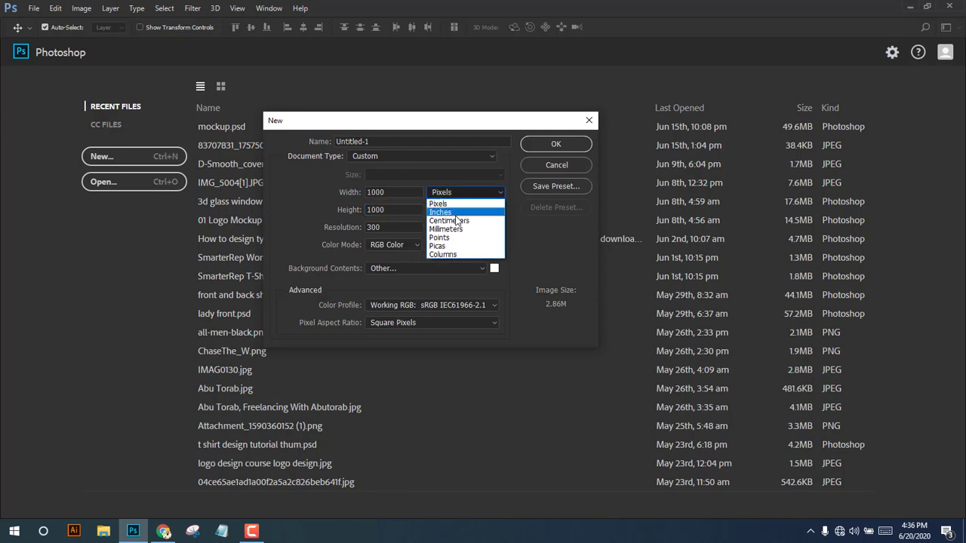
pyautogui.click(441, 212)
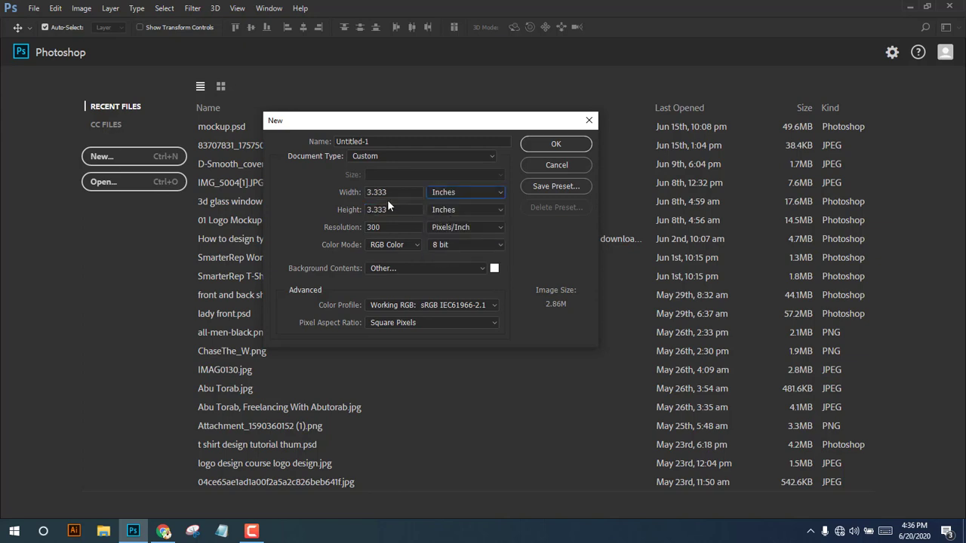
pyautogui.click(452, 193)
pyautogui.click(453, 218)
pyautogui.click(473, 196)
pyautogui.click(448, 227)
pyautogui.click(461, 193)
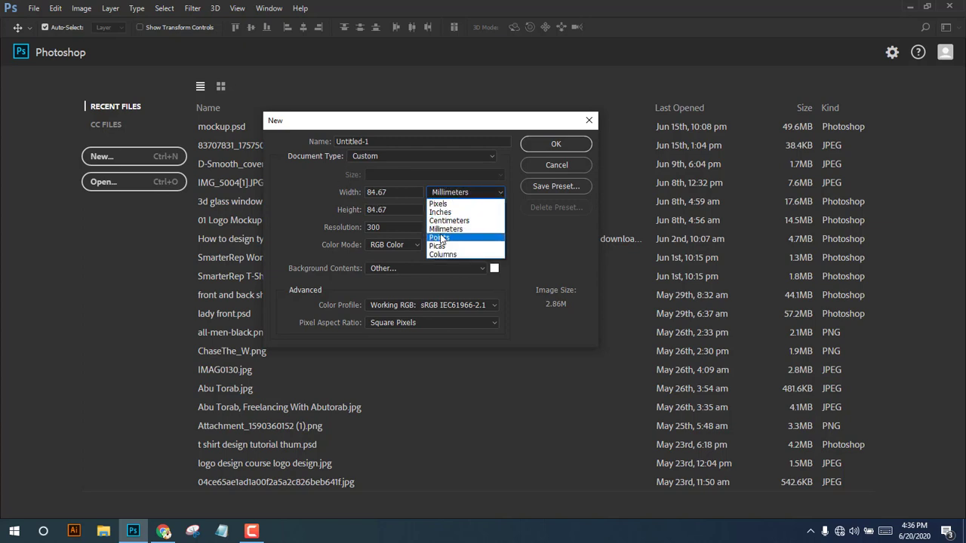
pyautogui.click(445, 235)
# Switch the size units to Inches once more, then back to Pixels.
pyautogui.click(344, 189)
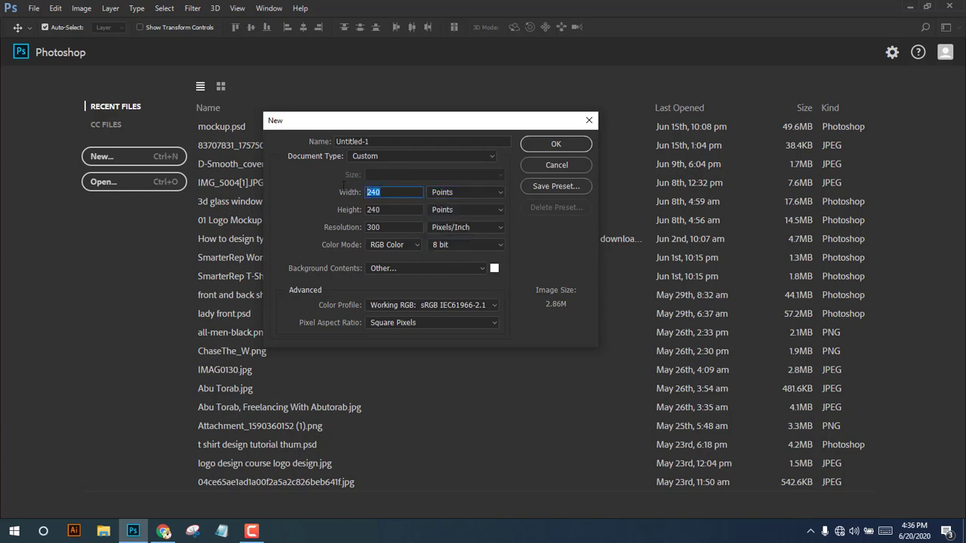
pyautogui.click(459, 196)
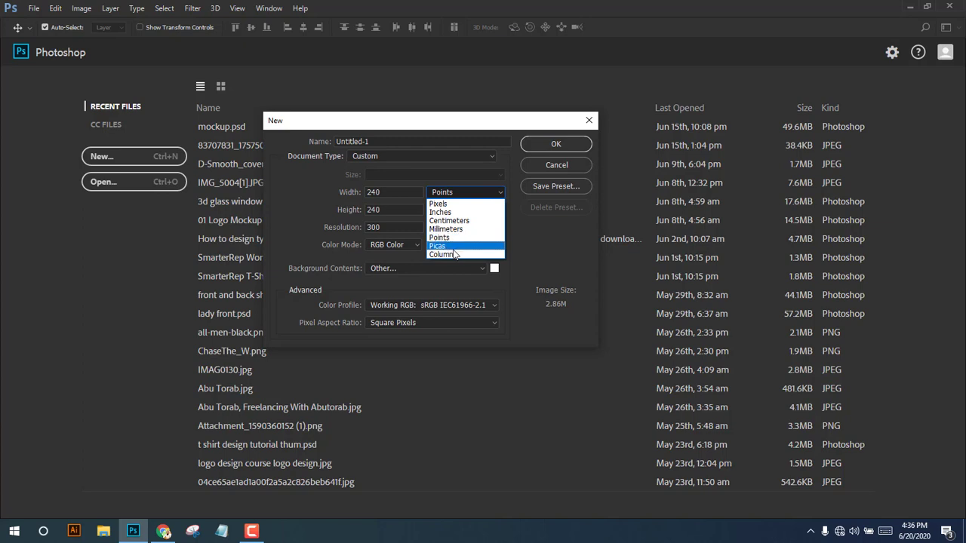
pyautogui.click(445, 132)
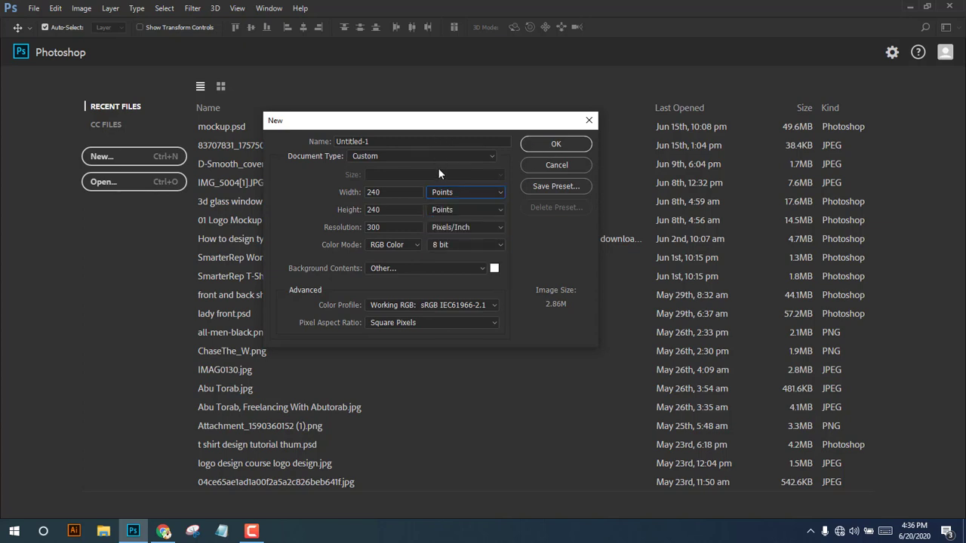
pyautogui.doubleClick(390, 192)
pyautogui.click(457, 192)
pyautogui.click(446, 207)
pyautogui.click(472, 194)
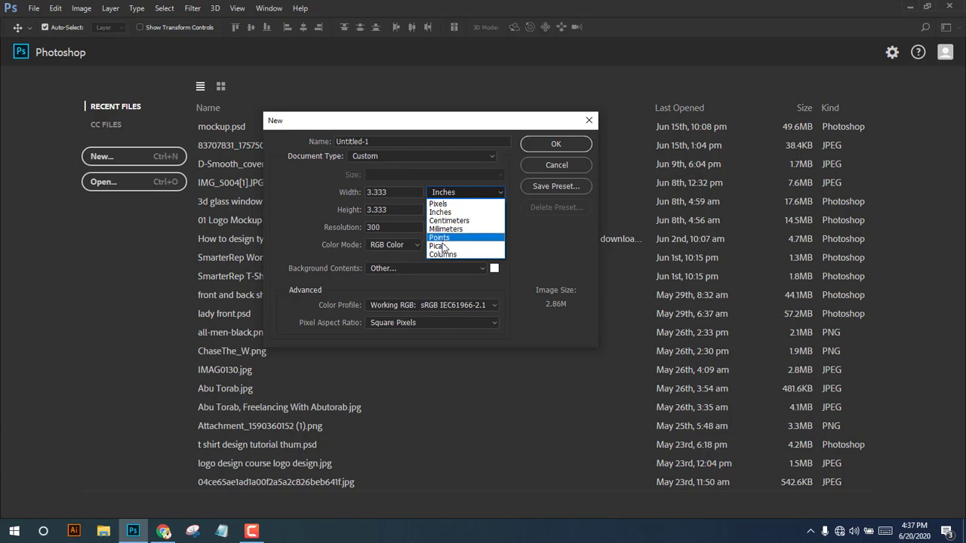
pyautogui.click(438, 204)
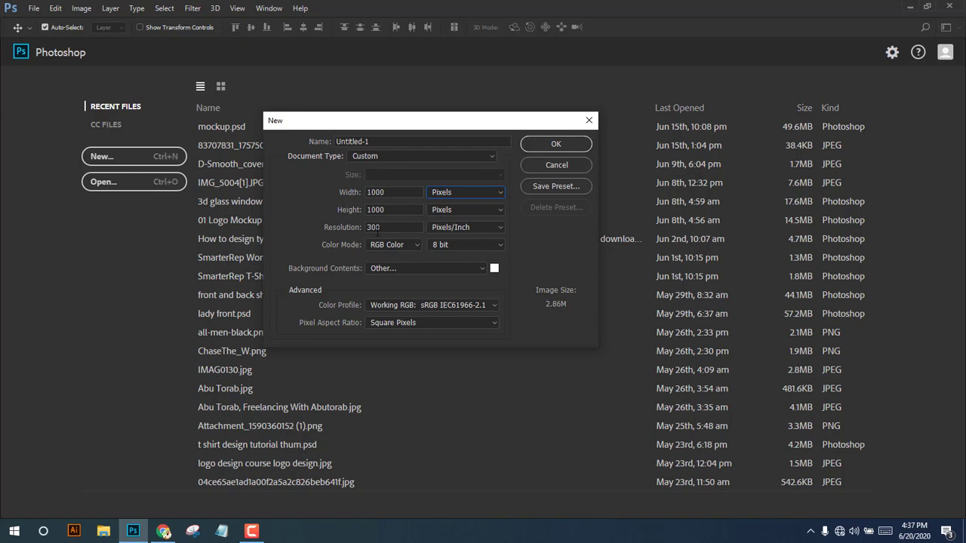
# Create the 1000 × 1000 px document and dock Untitled-1 as a workspace tab.
pyautogui.click(537, 145)
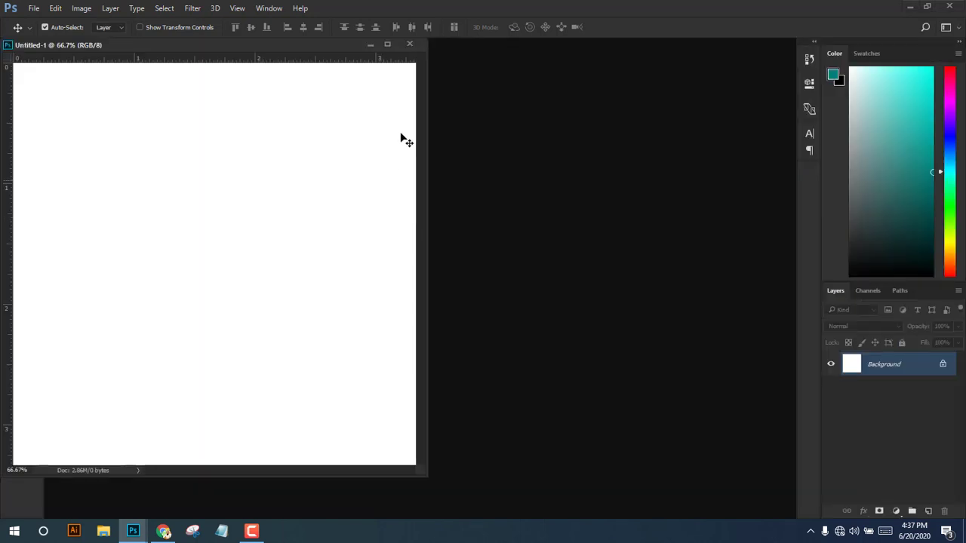
pyautogui.moveTo(324, 92)
pyautogui.mouseDown()
pyautogui.moveTo(485, 86)
pyautogui.moveTo(410, 114)
pyautogui.moveTo(397, 111)
pyautogui.moveTo(406, 72)
pyautogui.mouseUp()
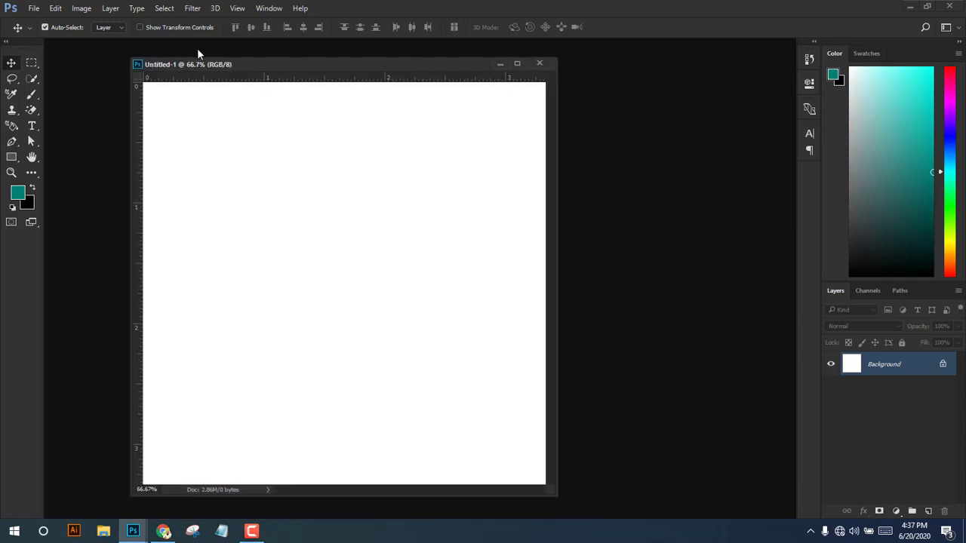
pyautogui.moveTo(276, 69)
pyautogui.mouseDown()
pyautogui.moveTo(310, 101)
pyautogui.moveTo(297, 123)
pyautogui.moveTo(277, 72)
pyautogui.mouseUp()
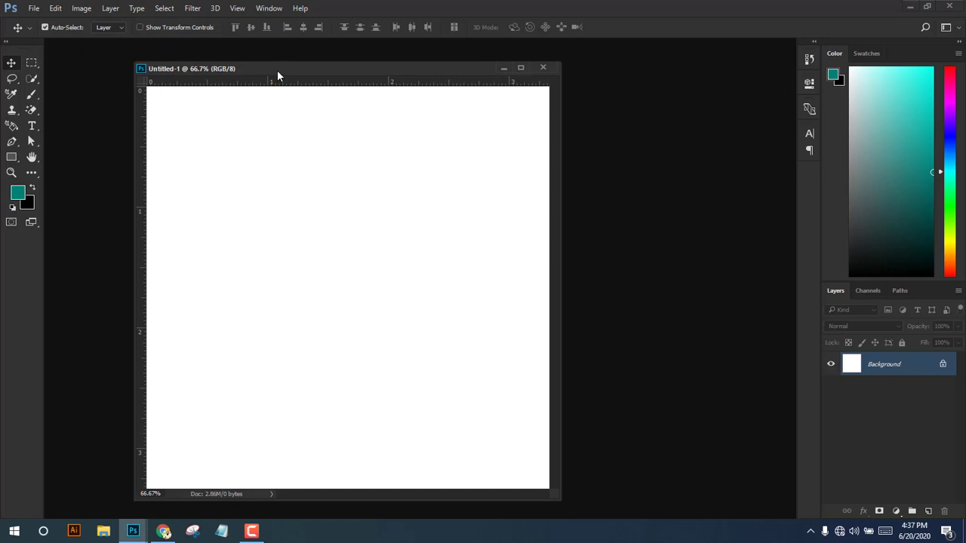
pyautogui.moveTo(277, 71); pyautogui.dragTo(270, 48)
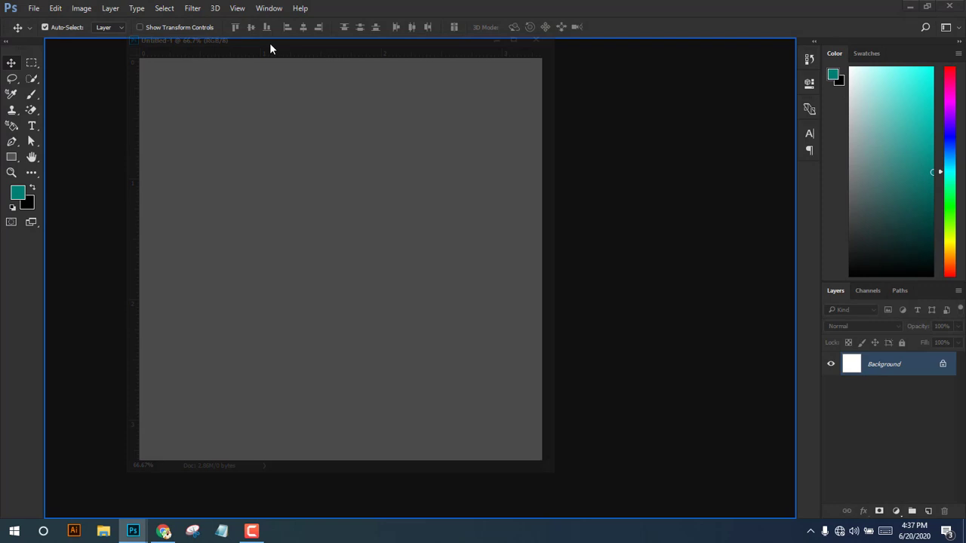
pyautogui.moveTo(270, 46); pyautogui.dragTo(270, 44)
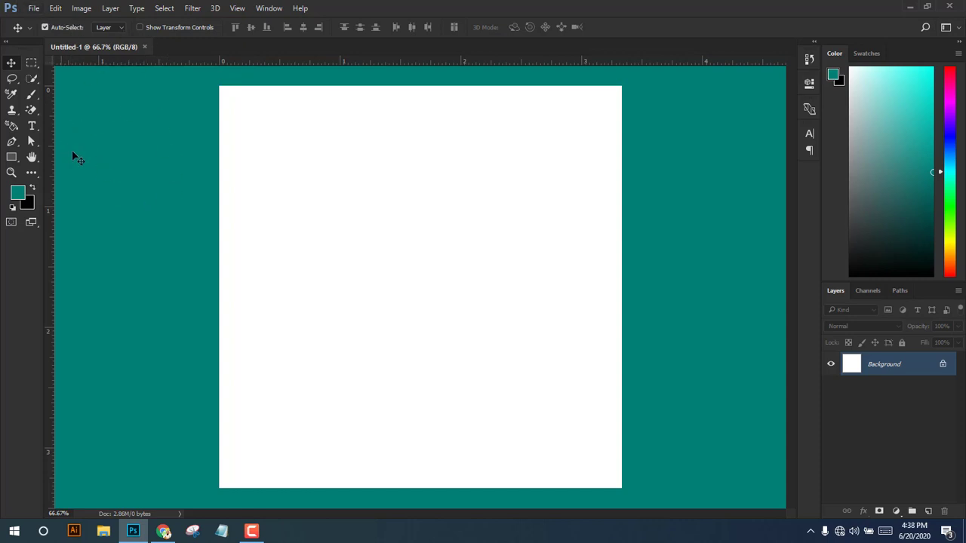
# Open General preferences, keeping HUD Color Picker at Hue Strip (Small) and interpolation at Bicubic Automatic.
pyautogui.click(54, 8)
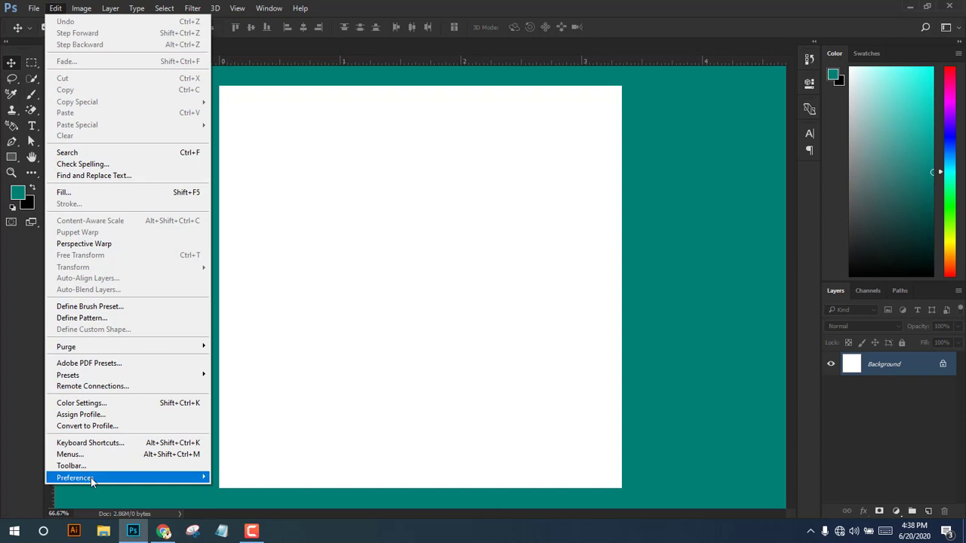
pyautogui.moveTo(74, 478)
pyautogui.click(301, 272)
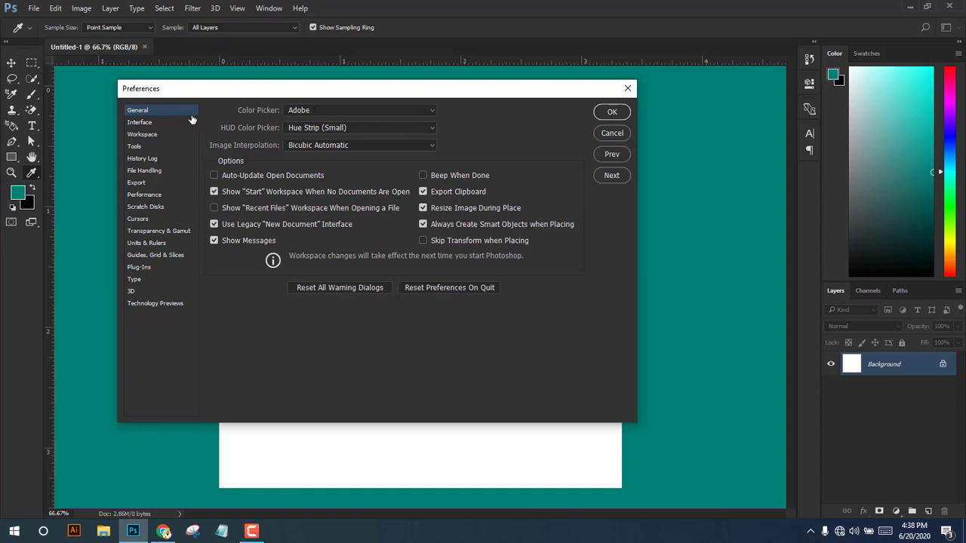
pyautogui.click(298, 110)
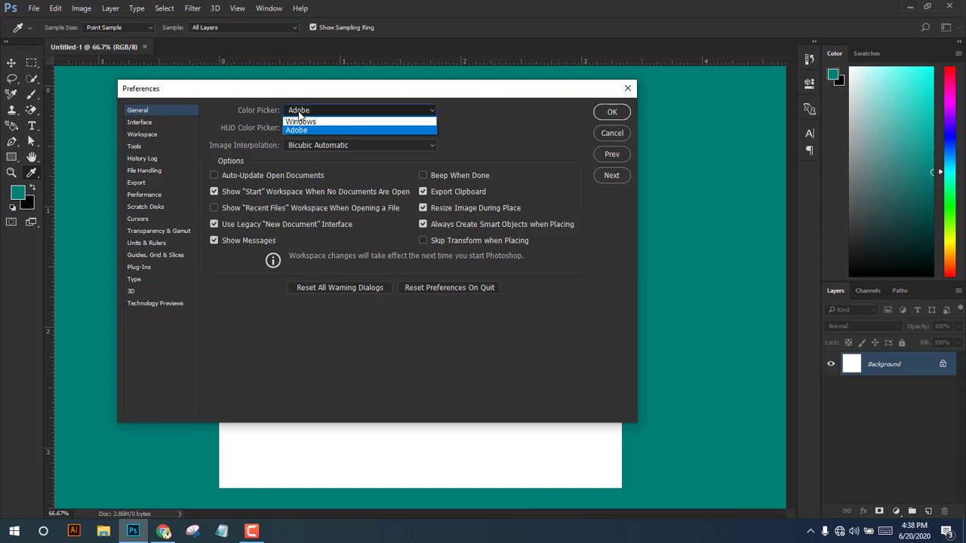
pyautogui.click(298, 111)
pyautogui.click(316, 129)
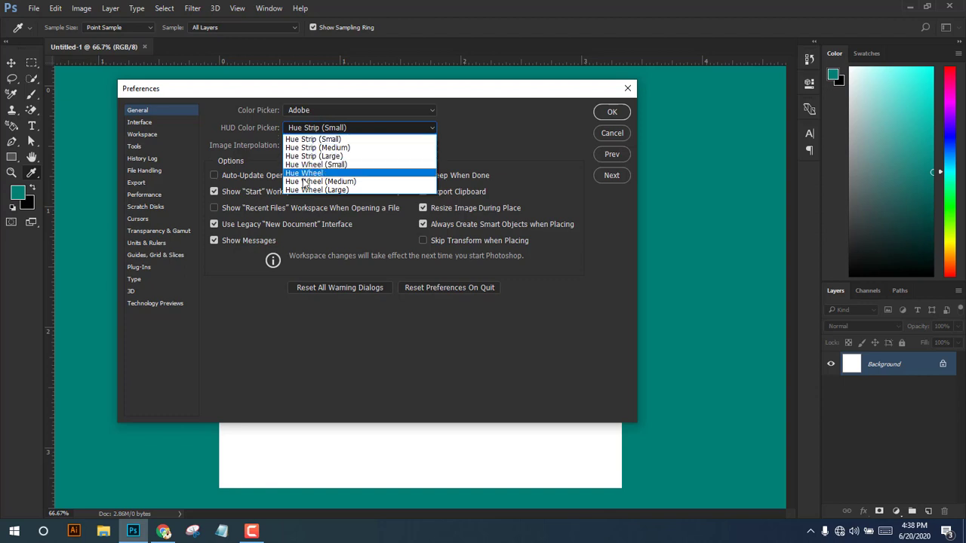
pyautogui.click(338, 126)
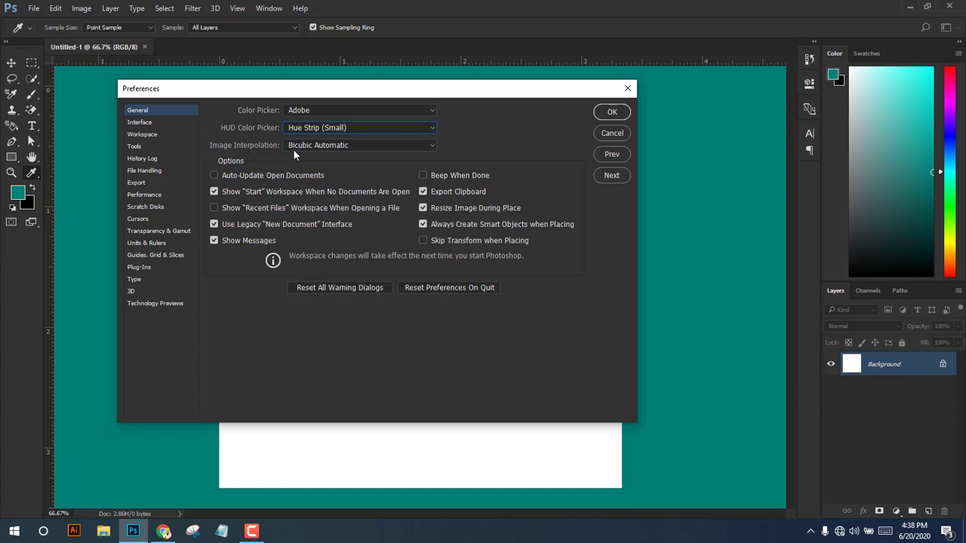
pyautogui.click(313, 147)
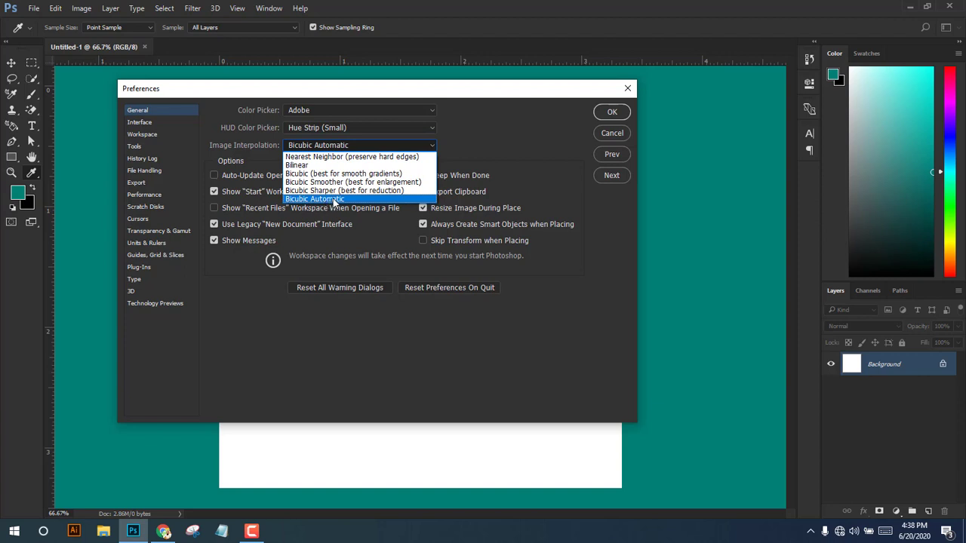
pyautogui.click(334, 147)
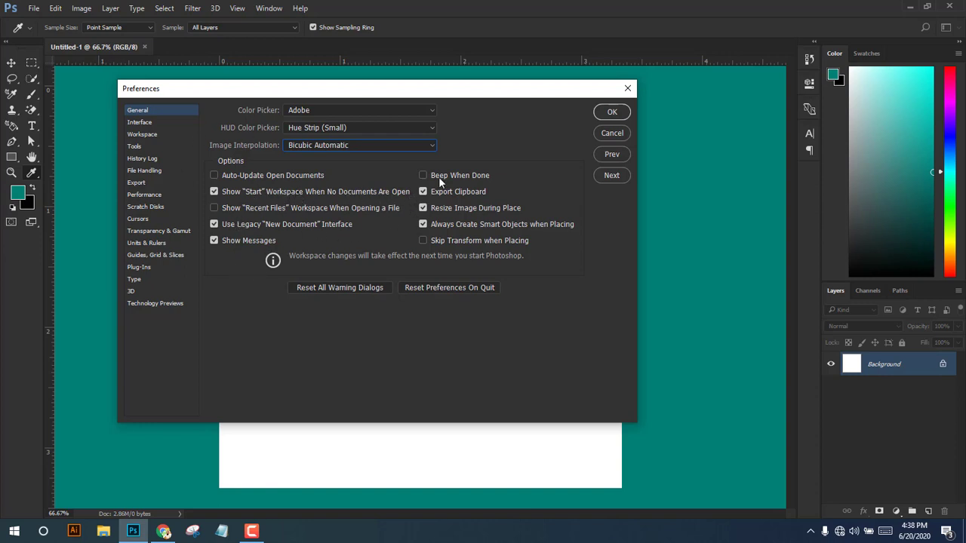
# On the Interface page, preview the colour themes from darkest to lightest.
pyautogui.click(140, 123)
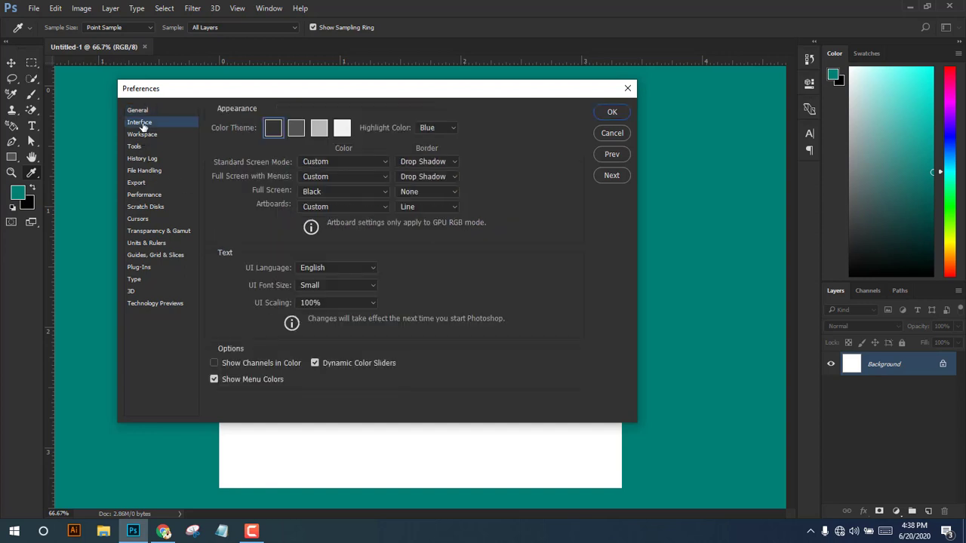
pyautogui.click(295, 130)
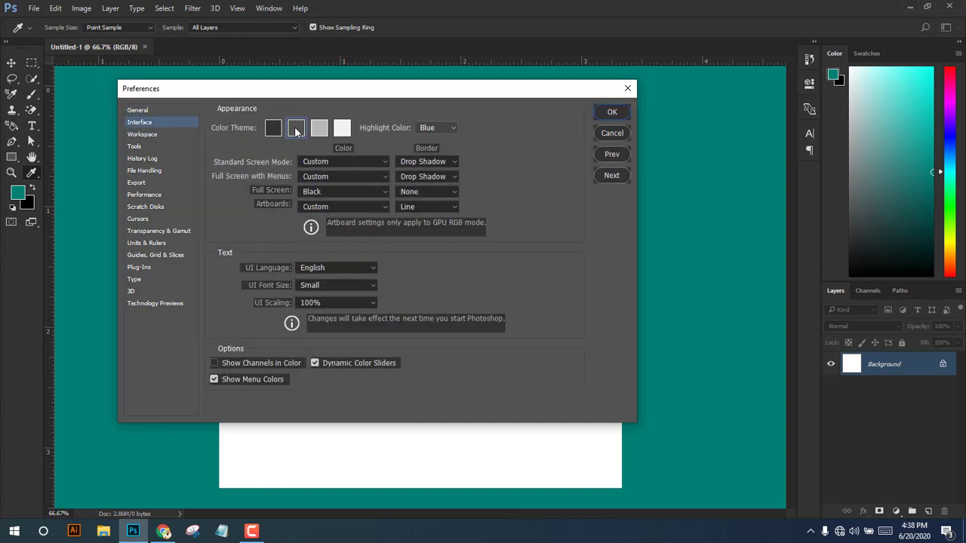
pyautogui.click(275, 131)
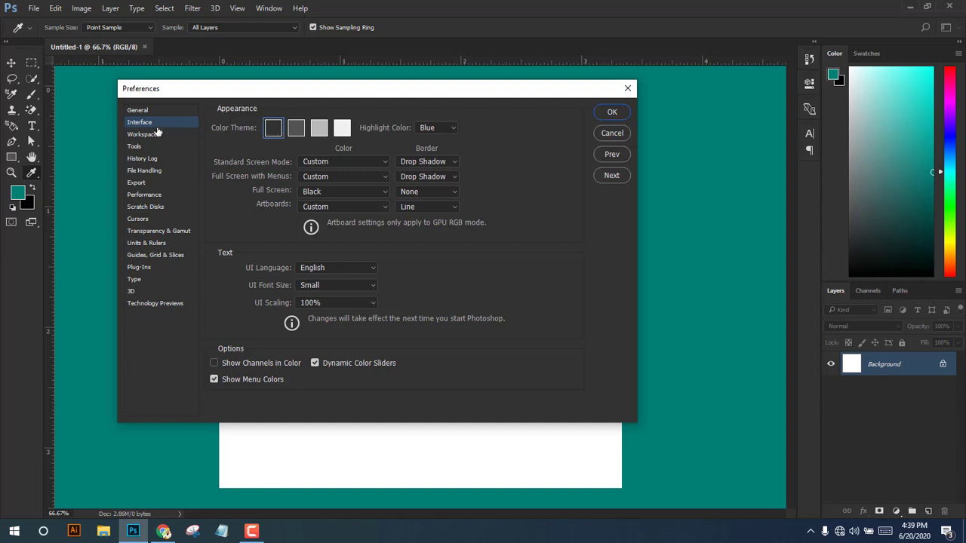
pyautogui.click(298, 128)
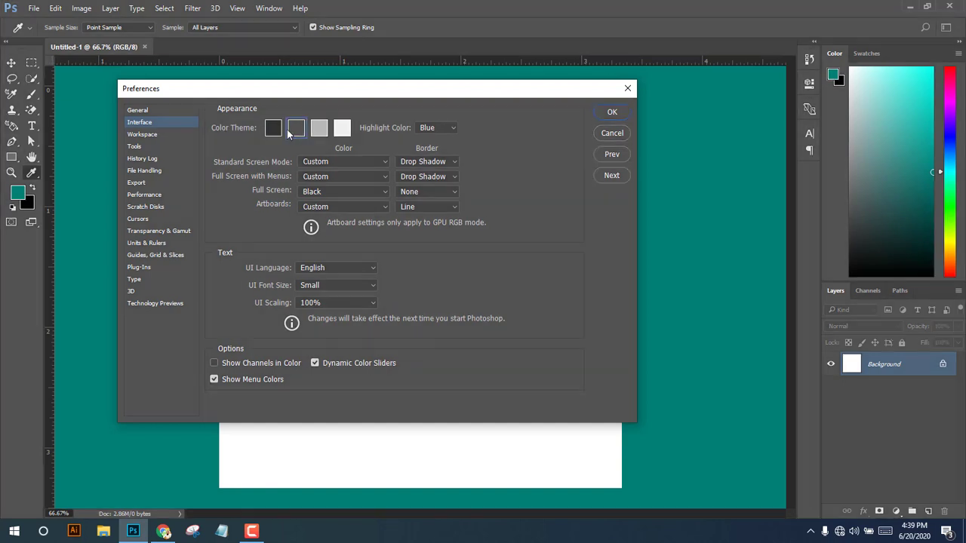
pyautogui.click(272, 129)
pyautogui.click(296, 129)
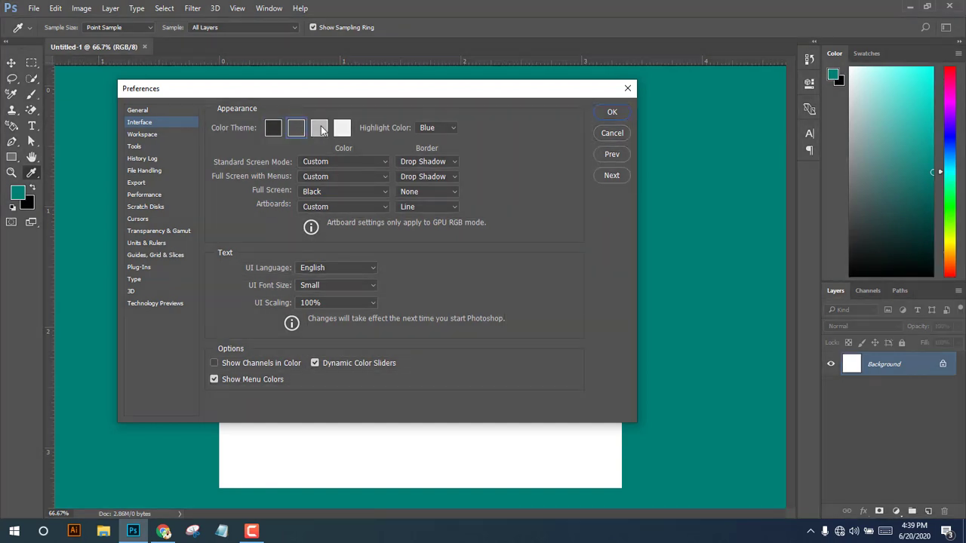
pyautogui.click(319, 129)
pyautogui.click(341, 129)
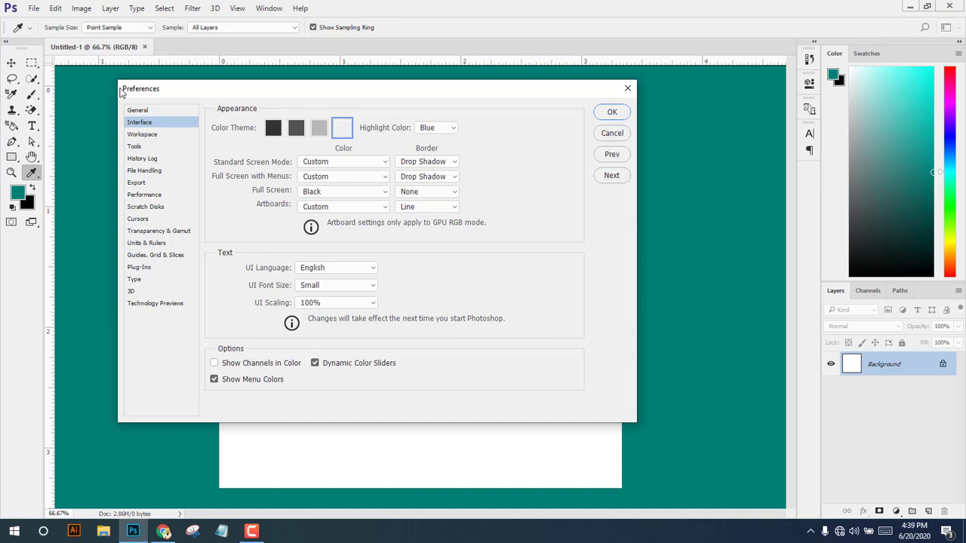
pyautogui.click(273, 129)
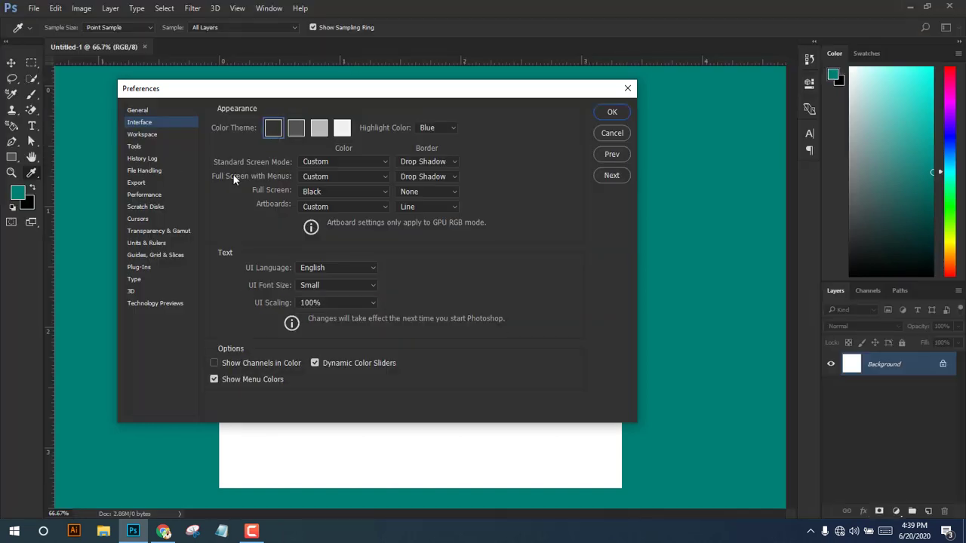
# Settle on the second-darkest (dark grey) colour theme.
pyautogui.click(292, 133)
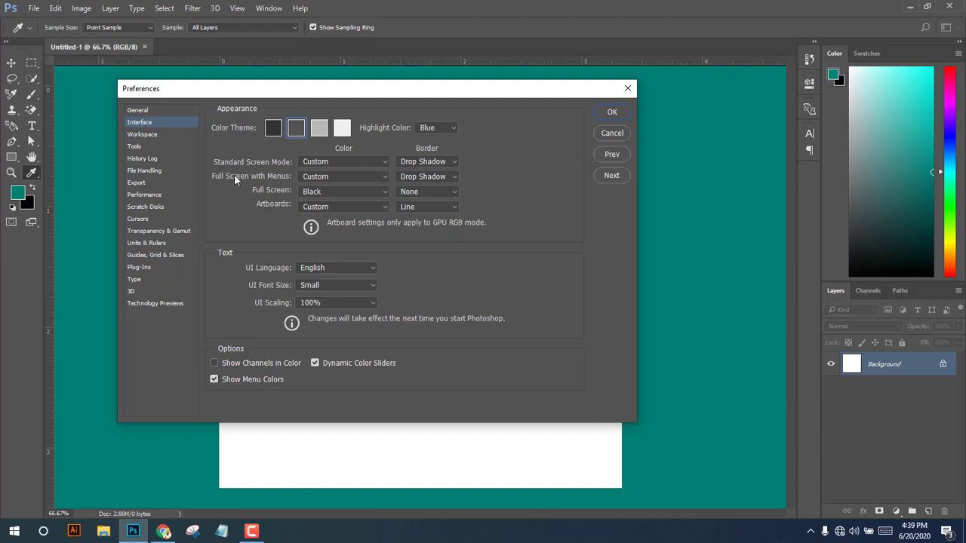
pyautogui.click(274, 128)
pyautogui.click(317, 128)
pyautogui.click(271, 130)
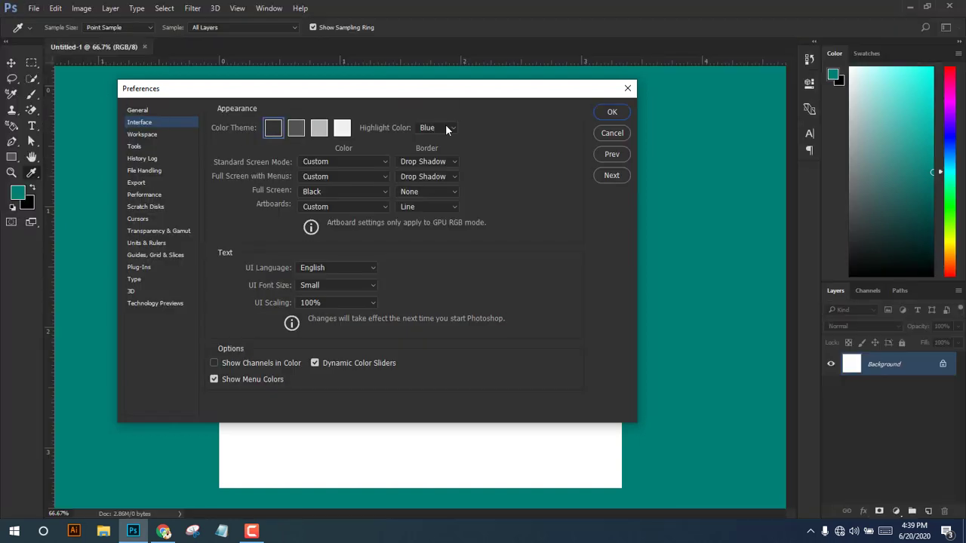
pyautogui.click(297, 132)
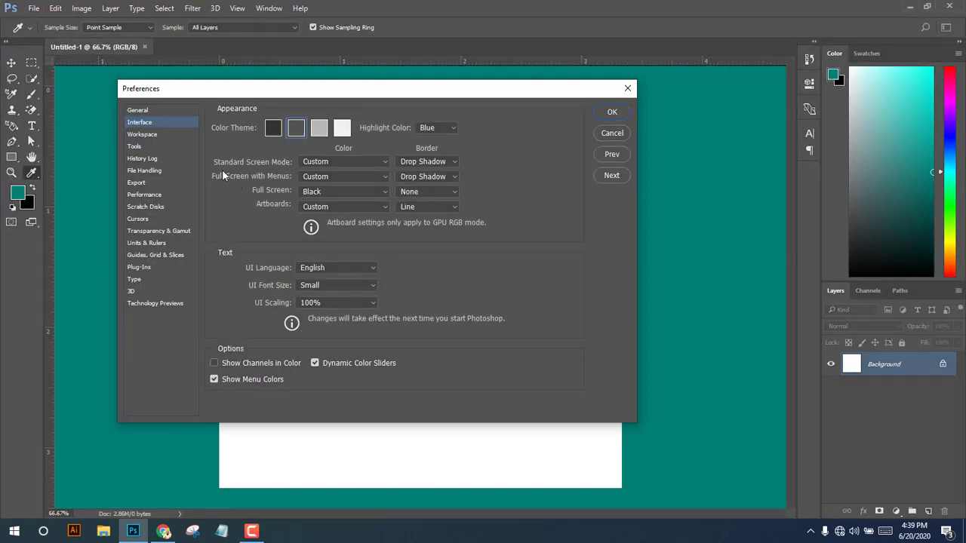
# Try Default, Custom and black for the Standard Screen canvas colour, leaving it at Default.
pyautogui.click(352, 165)
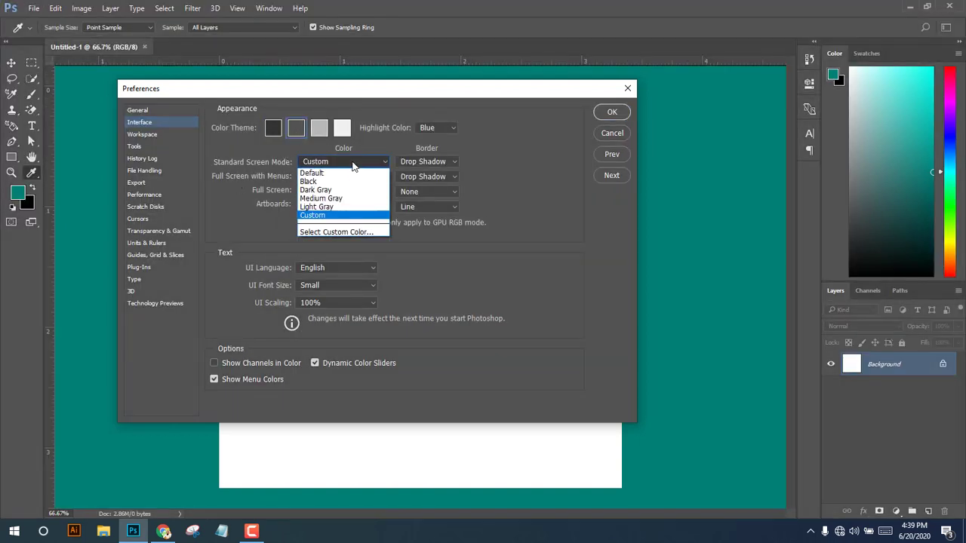
pyautogui.click(324, 173)
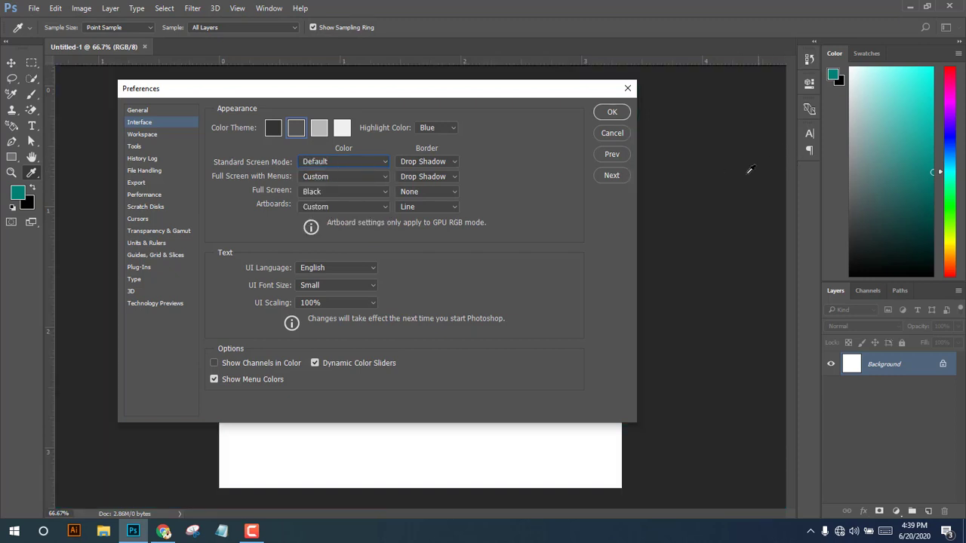
pyautogui.click(339, 162)
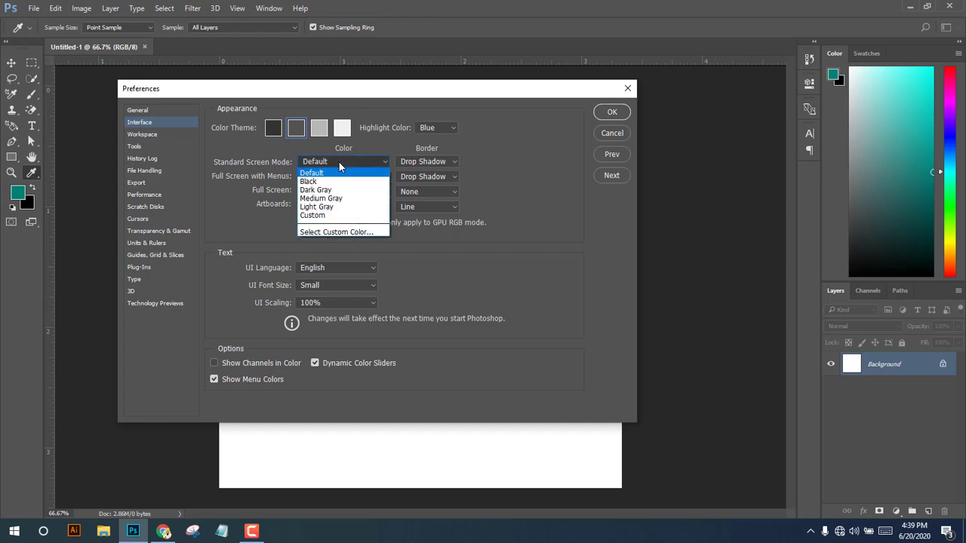
pyautogui.click(319, 216)
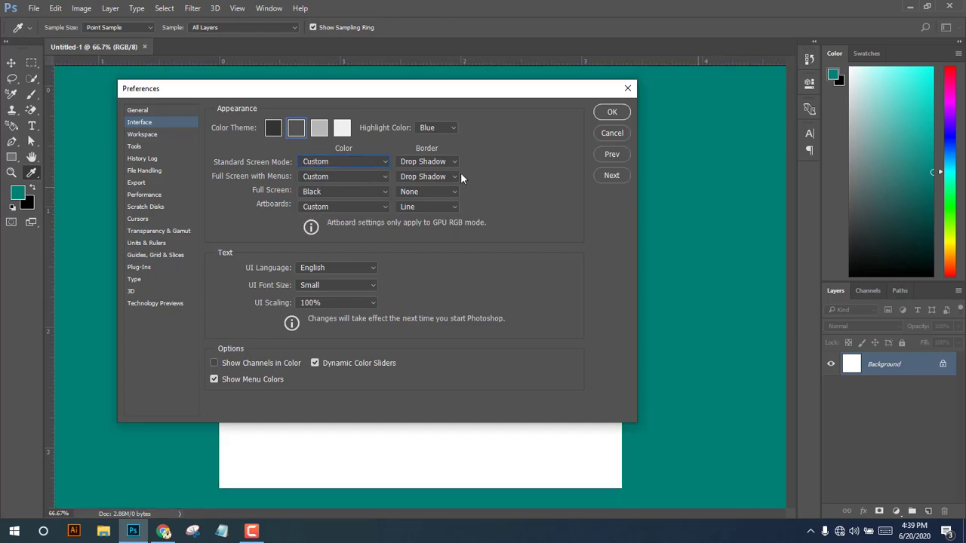
pyautogui.click(343, 161)
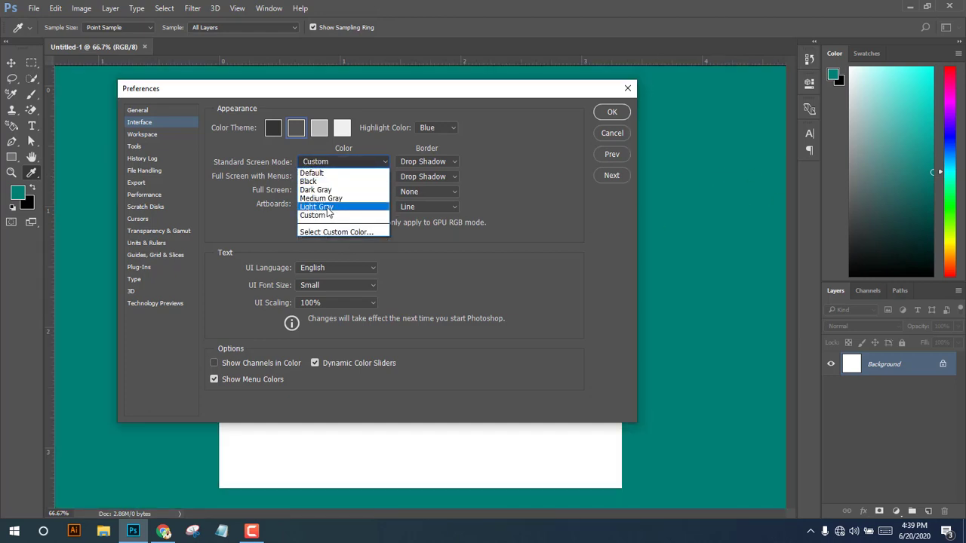
pyautogui.click(316, 233)
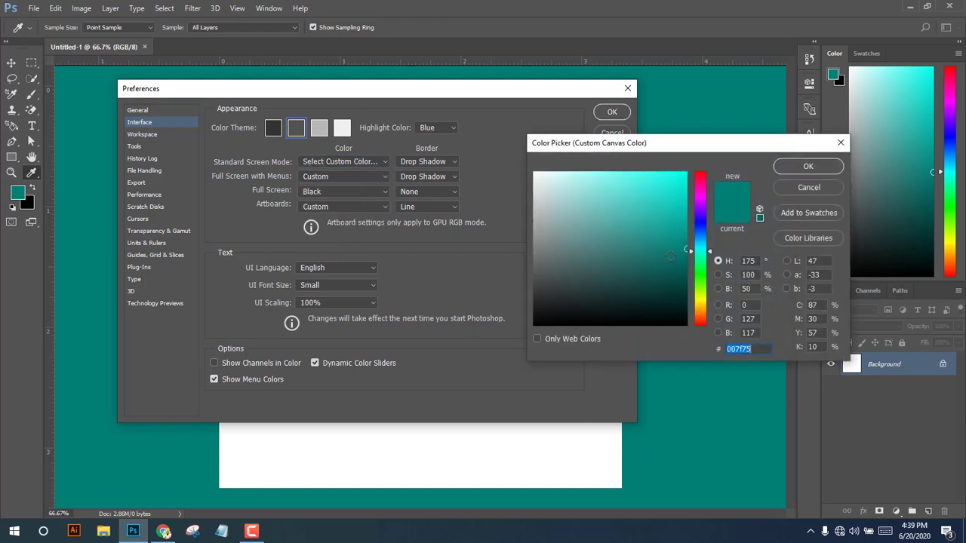
pyautogui.click(535, 316)
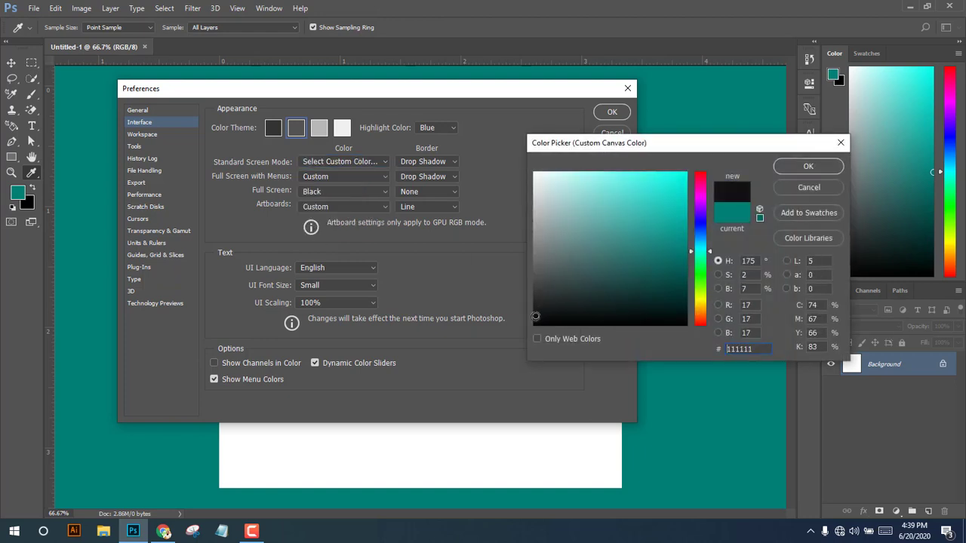
pyautogui.click(807, 167)
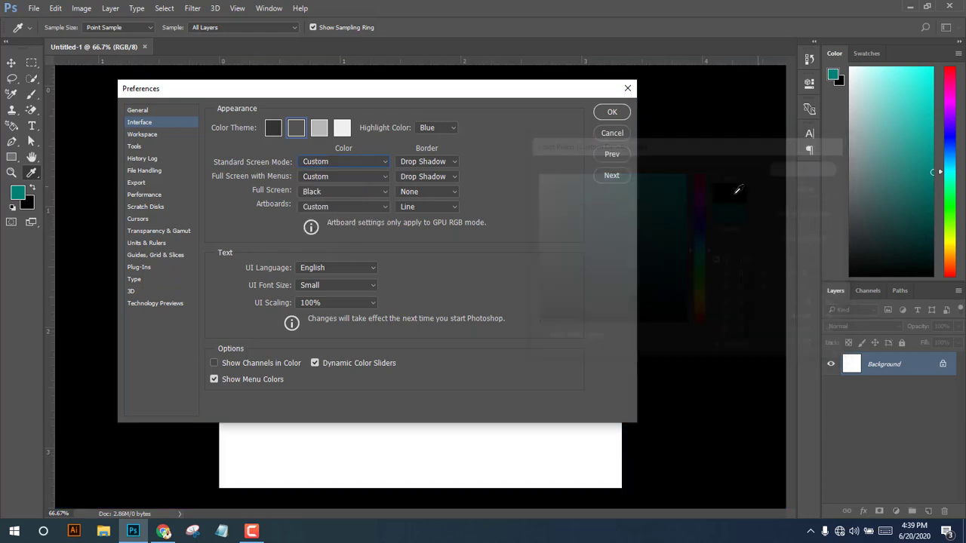
pyautogui.click(357, 161)
pyautogui.click(338, 174)
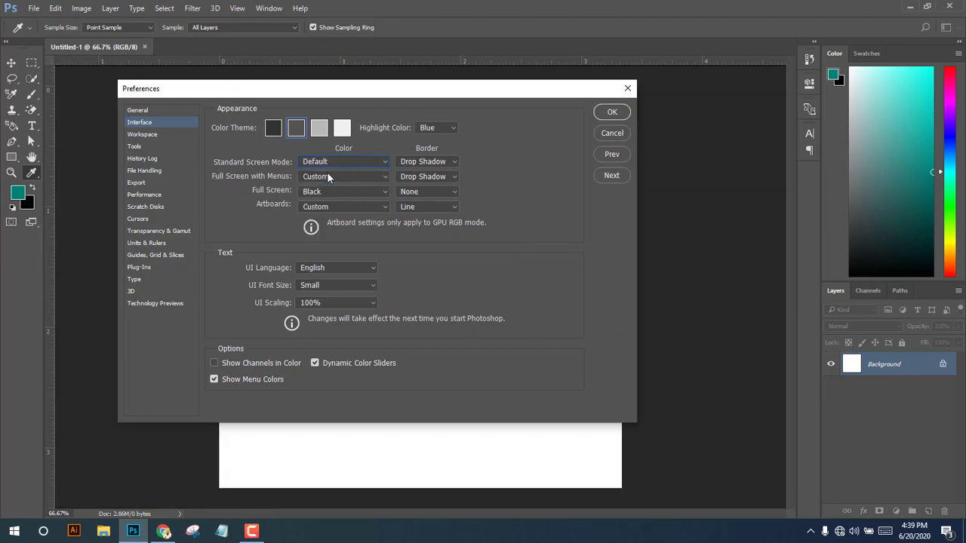
# Set Full Screen with Menus to Default, keeping Full Screen Black and Artboards Custom.
pyautogui.click(327, 174)
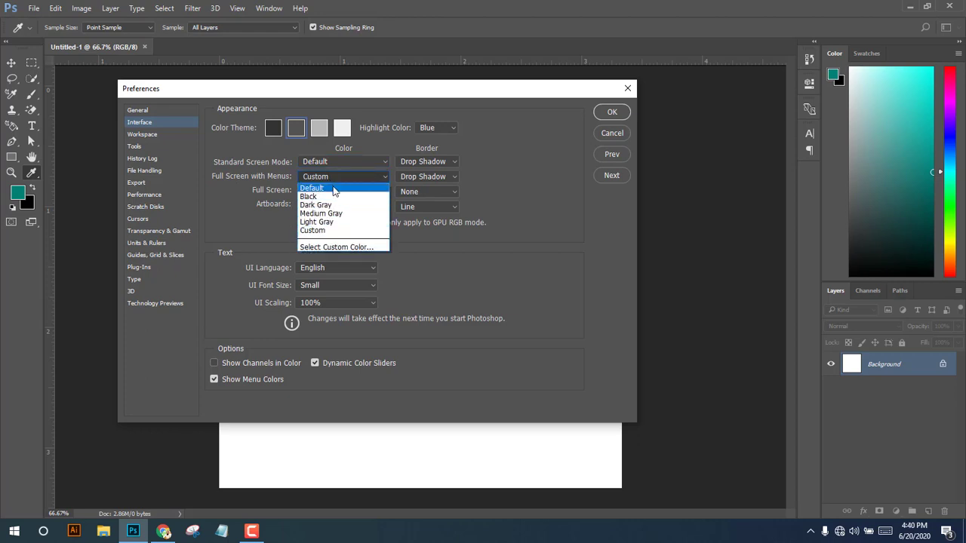
pyautogui.click(334, 188)
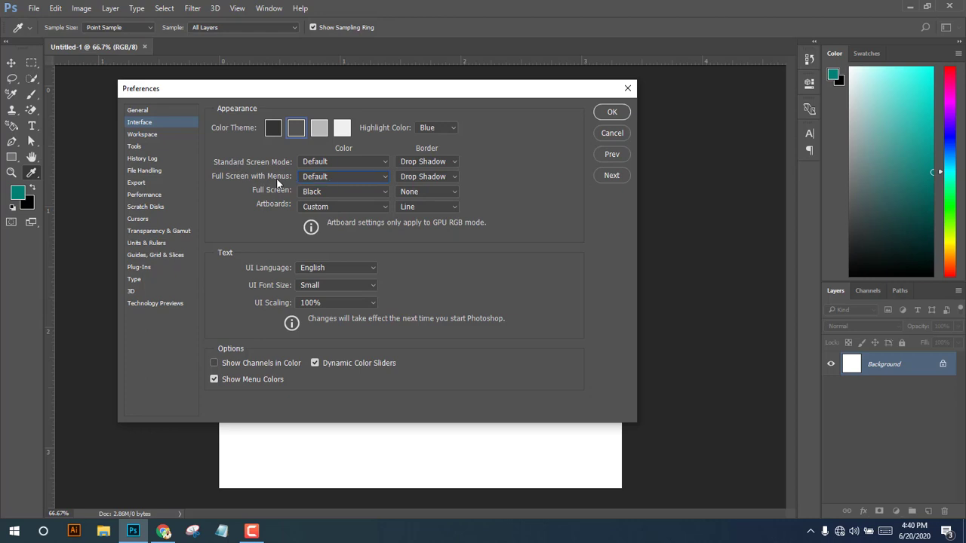
pyautogui.click(311, 190)
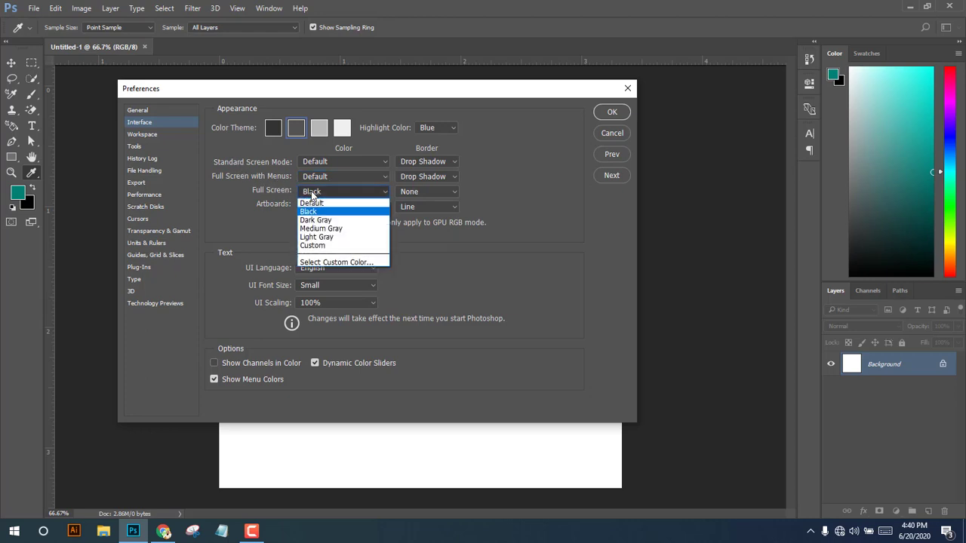
pyautogui.click(329, 199)
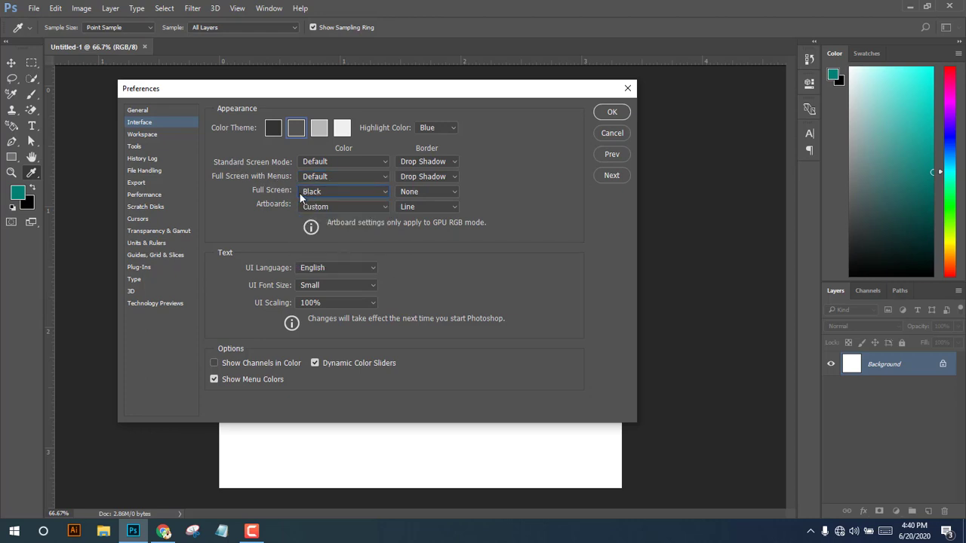
pyautogui.click(349, 207)
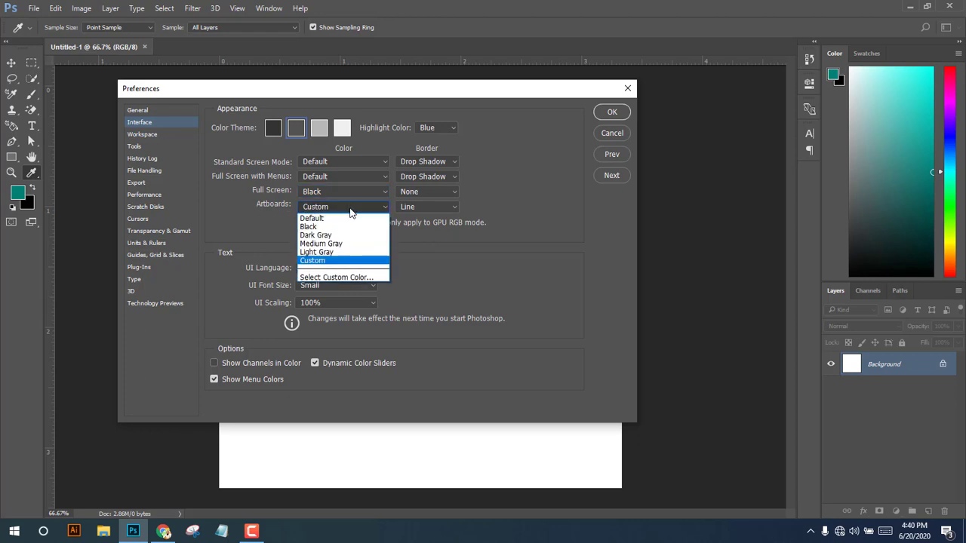
pyautogui.click(244, 220)
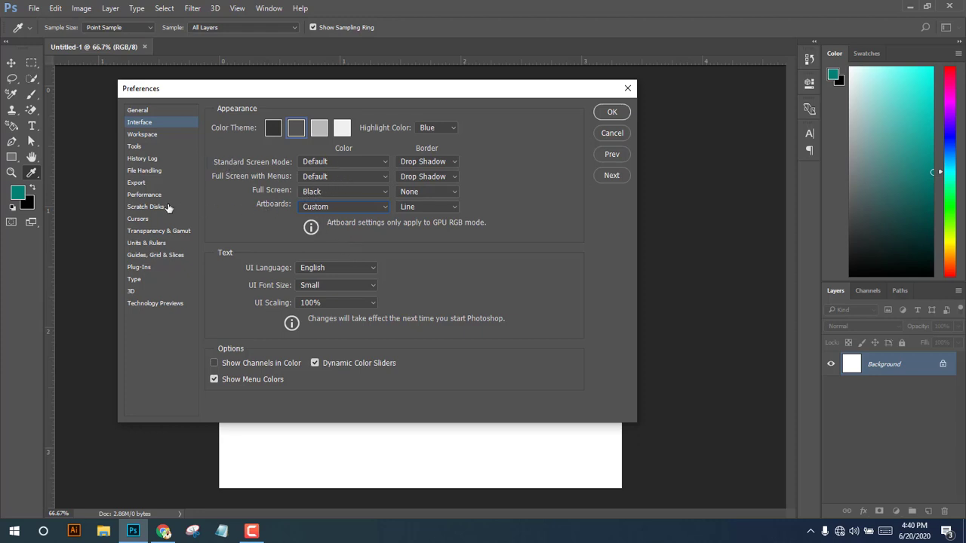
# Turn off Auto-Collapse Iconic Panels on the Workspace page and expand the History panel.
pyautogui.click(142, 134)
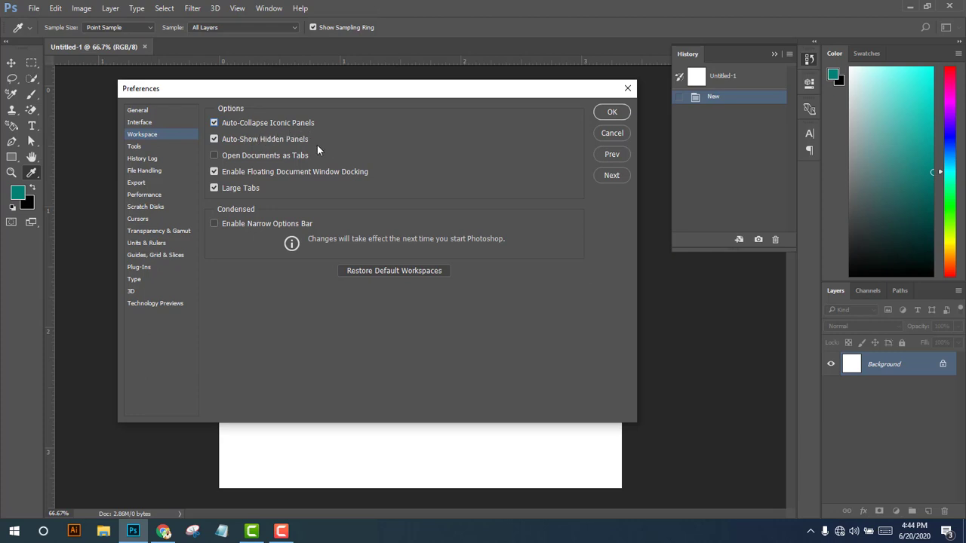
pyautogui.click(215, 123)
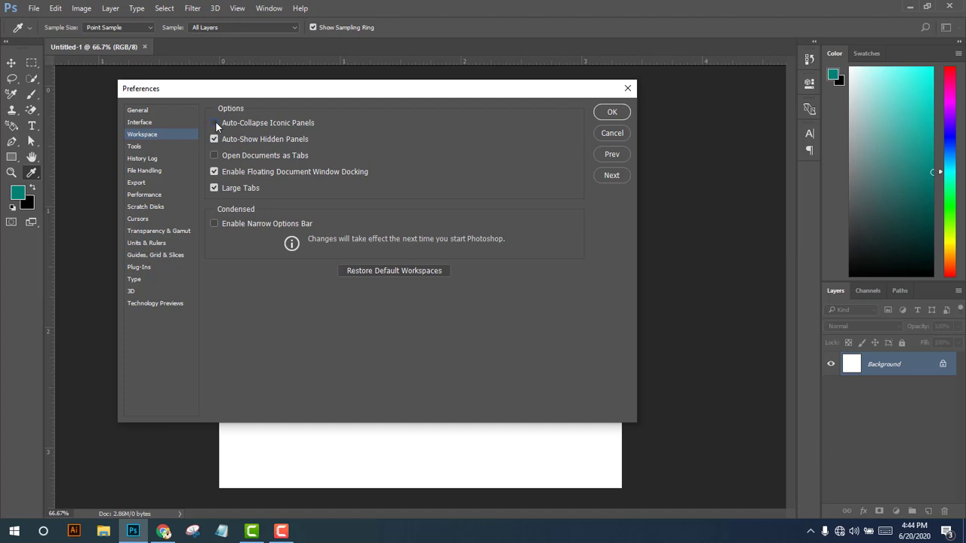
pyautogui.click(809, 58)
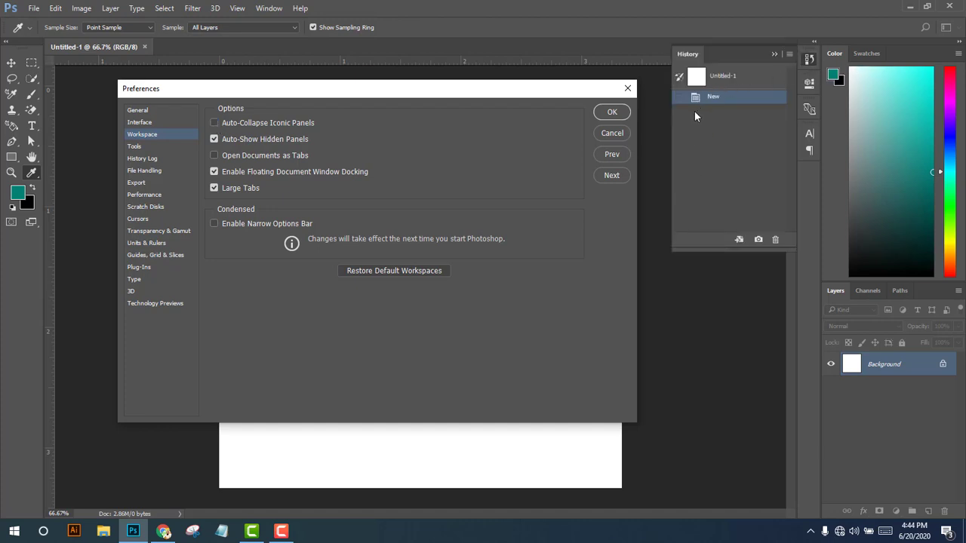
# Close Preferences, draw two lasso selections and paint a brush stroke along the diagonal.
pyautogui.click(611, 113)
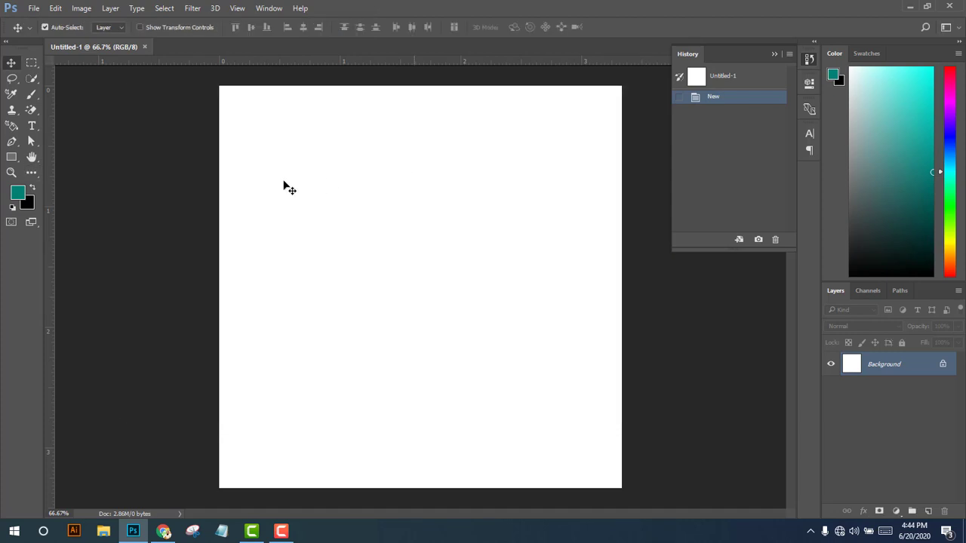
pyautogui.click(11, 78)
pyautogui.moveTo(369, 175)
pyautogui.mouseDown()
pyautogui.moveTo(349, 229)
pyautogui.moveTo(431, 272)
pyautogui.mouseUp()
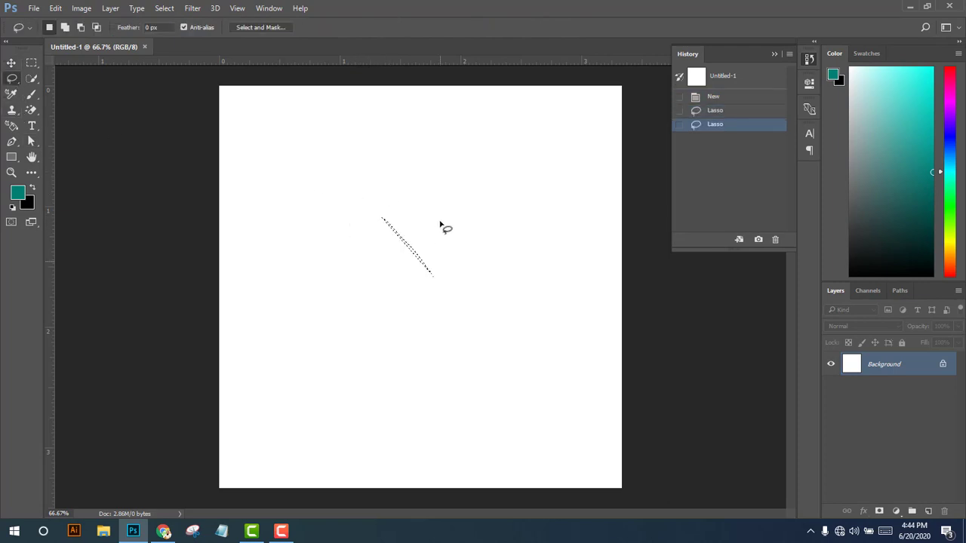
pyautogui.moveTo(439, 193); pyautogui.dragTo(369, 296)
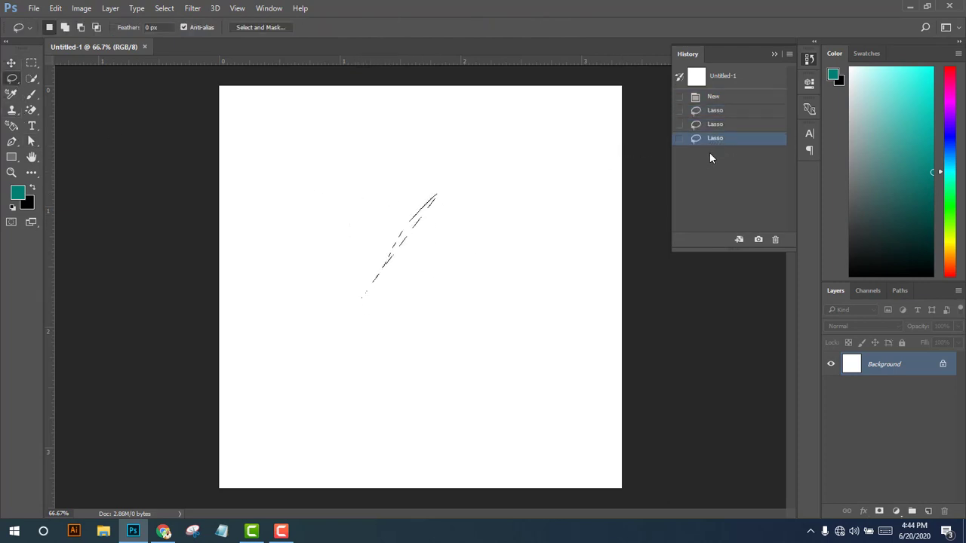
pyautogui.click(33, 96)
pyautogui.moveTo(293, 189)
pyautogui.mouseDown()
pyautogui.moveTo(259, 264)
pyautogui.moveTo(426, 213)
pyautogui.mouseUp()
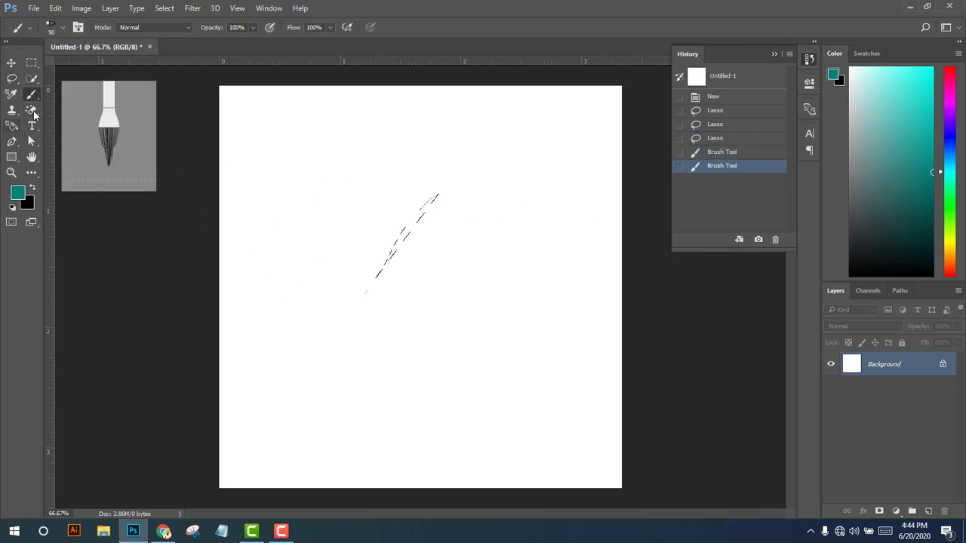
# With the regular Eraser, work the diagonal into a thick black stroke.
pyautogui.click(31, 109)
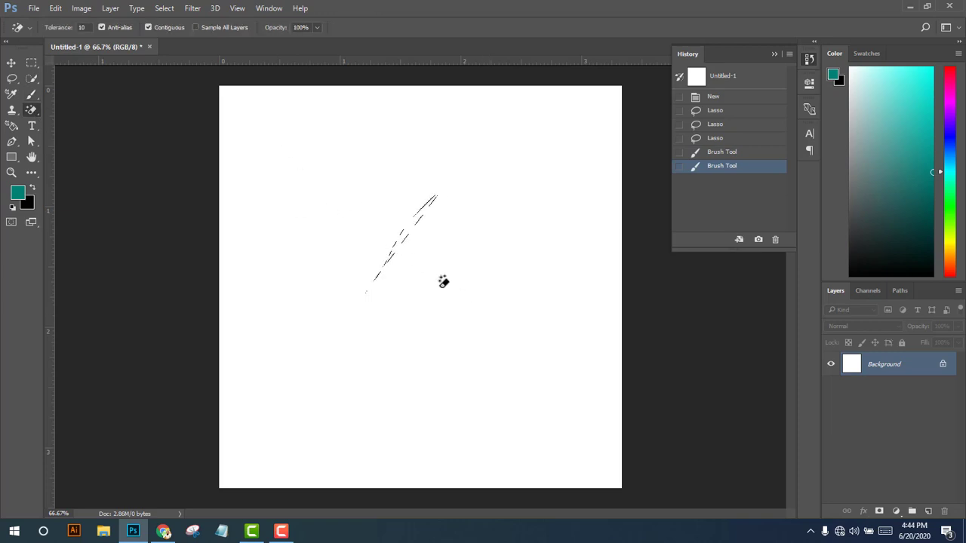
pyautogui.rightClick(34, 111)
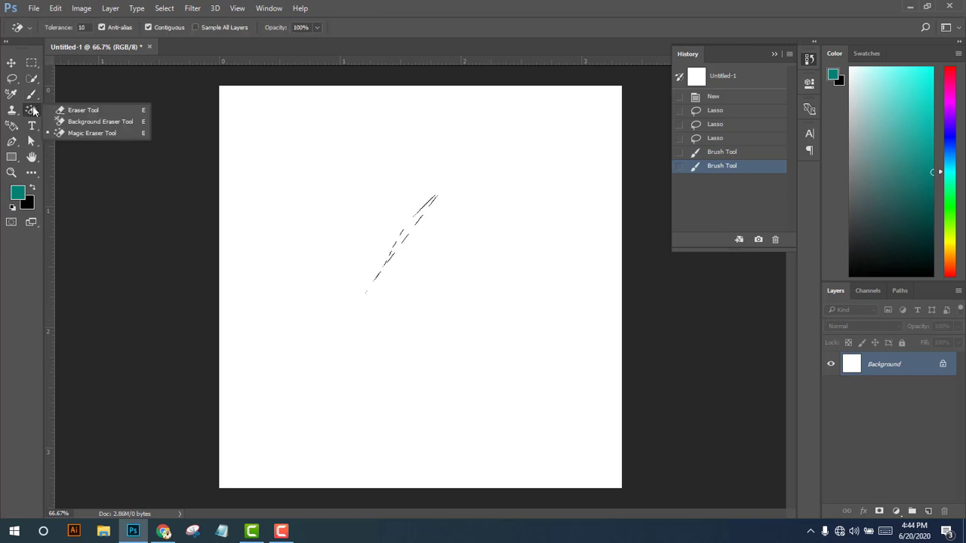
pyautogui.click(83, 110)
pyautogui.moveTo(433, 200); pyautogui.dragTo(366, 291)
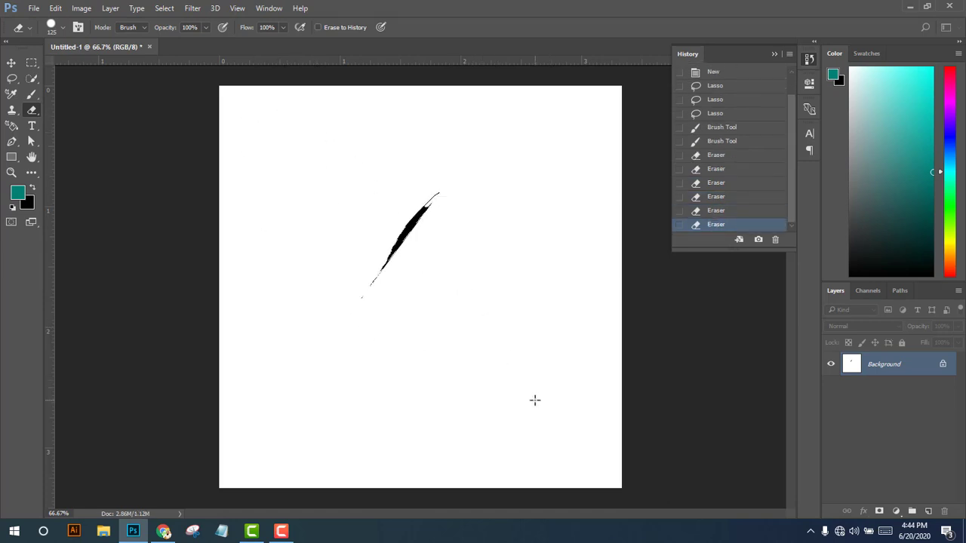
# Check the History panel menu, then collapse and reopen the History panel.
pyautogui.click(788, 53)
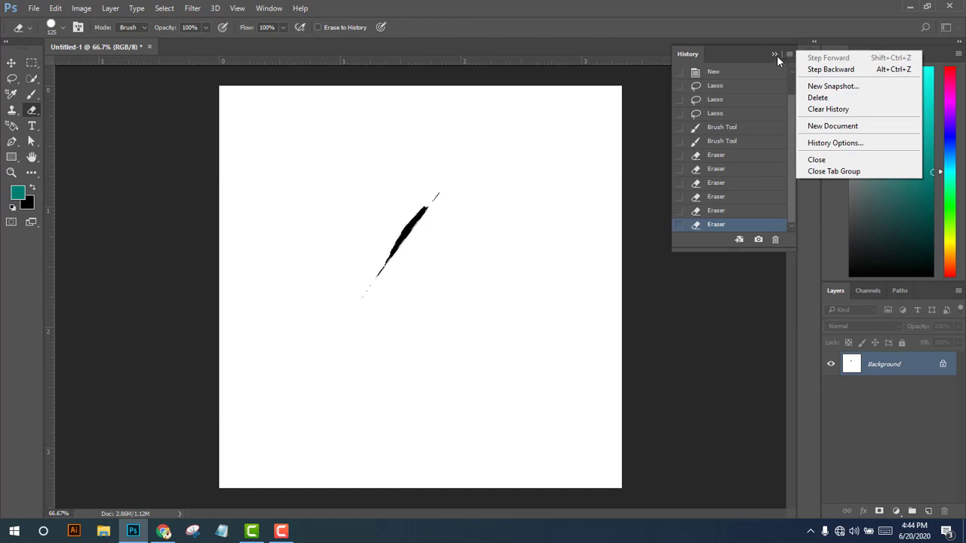
pyautogui.click(776, 52)
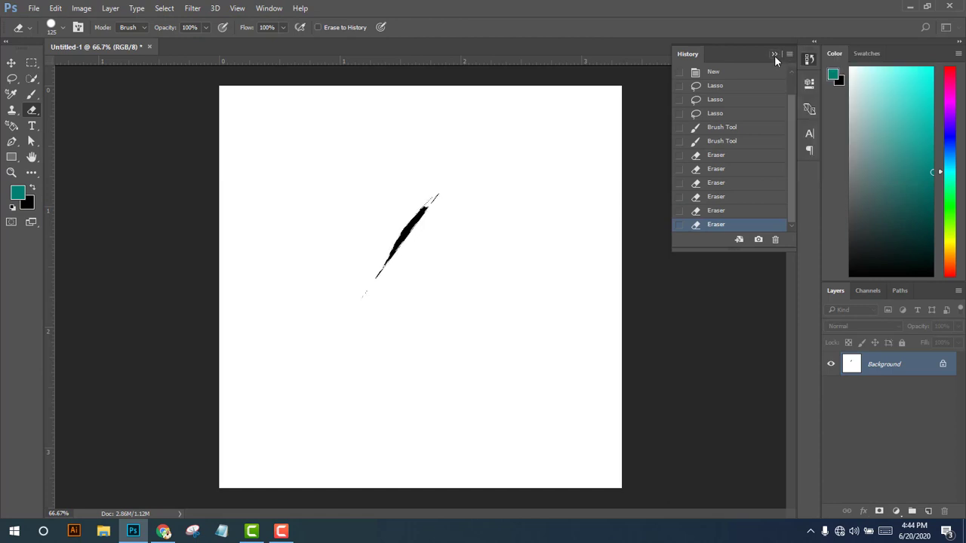
pyautogui.click(774, 55)
pyautogui.click(808, 59)
pyautogui.click(33, 9)
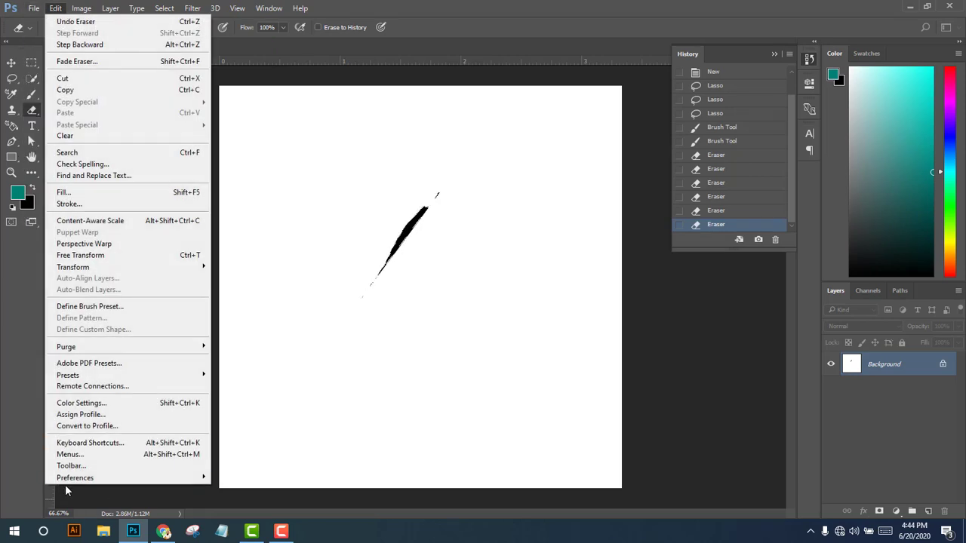
pyautogui.moveTo(76, 478)
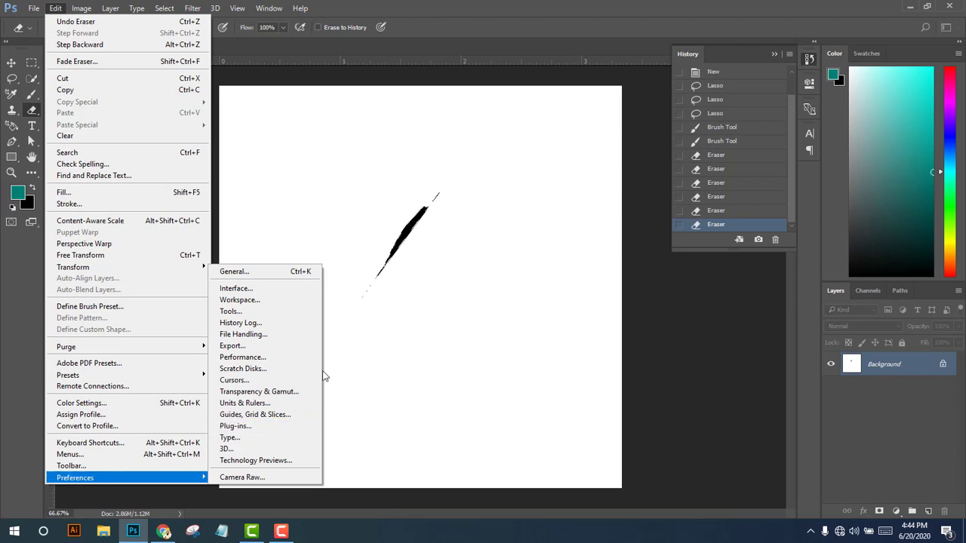
# Erase the stroke tip, then visit Workspace preferences and close them with OK.
pyautogui.click(270, 90)
pyautogui.moveTo(410, 190); pyautogui.dragTo(474, 277)
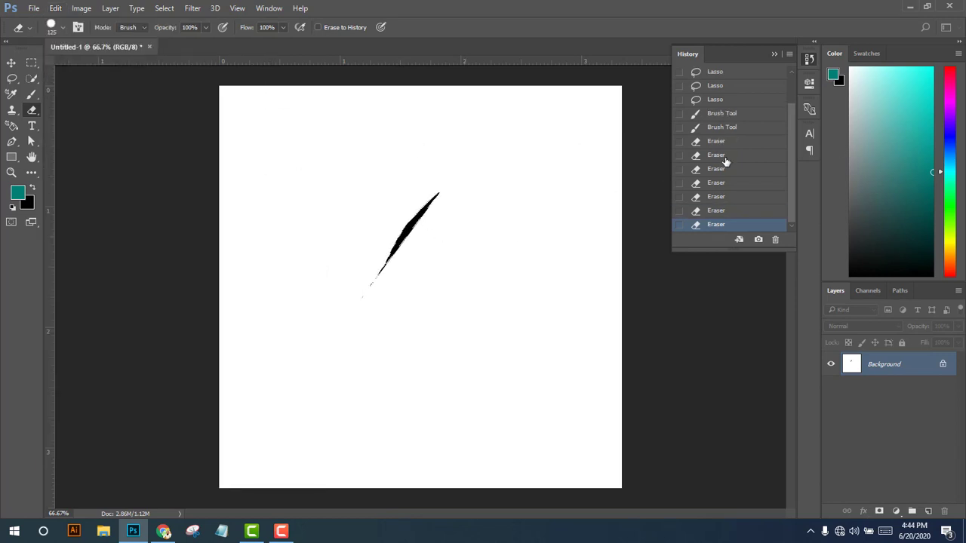
pyautogui.click(55, 8)
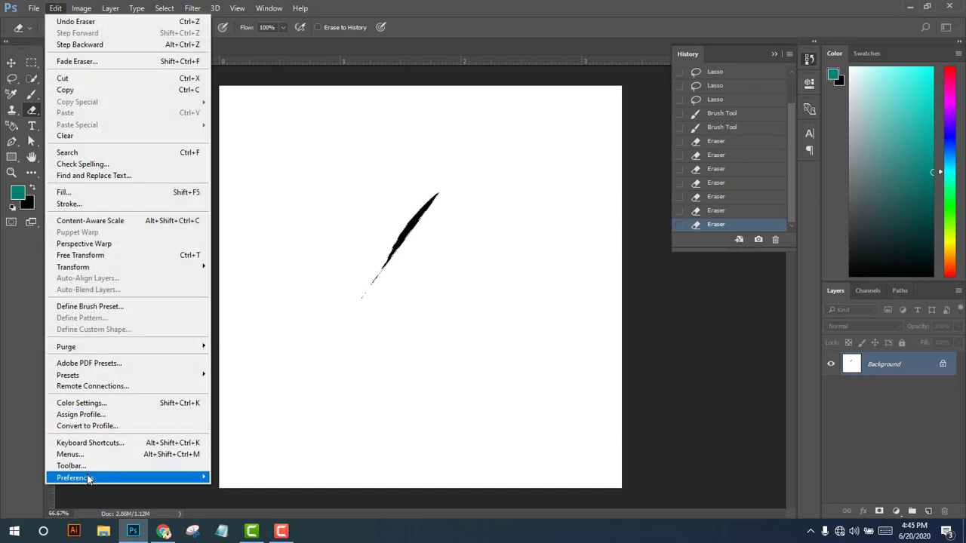
pyautogui.moveTo(76, 478)
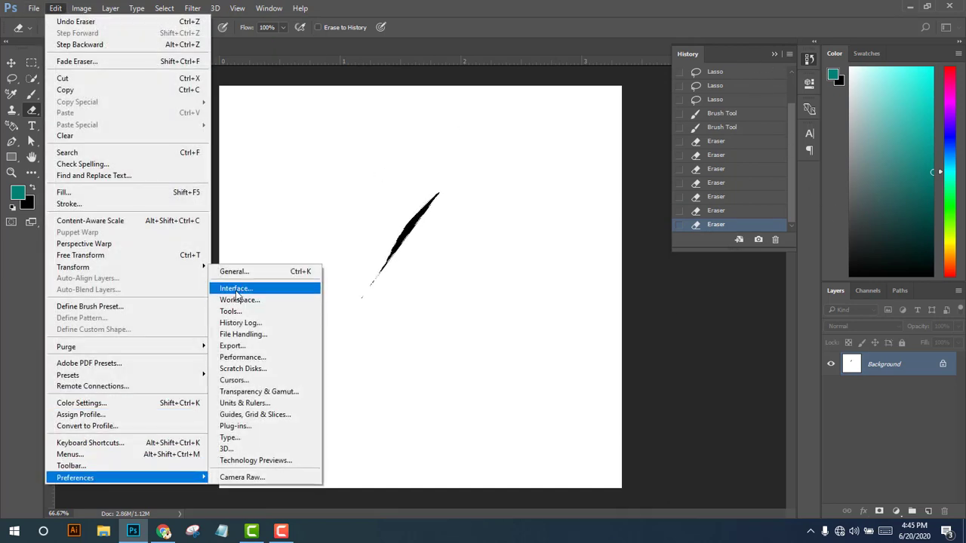
pyautogui.click(235, 288)
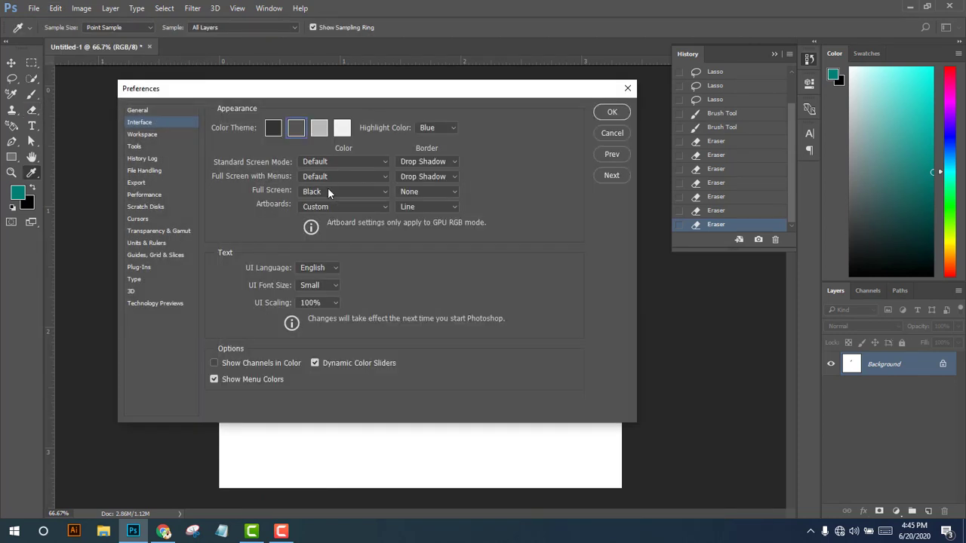
pyautogui.click(140, 135)
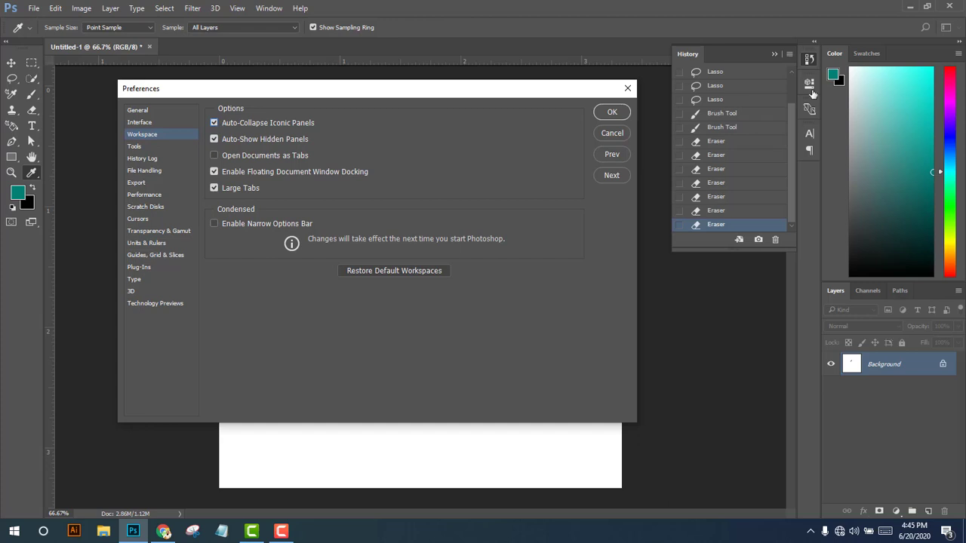
pyautogui.click(612, 112)
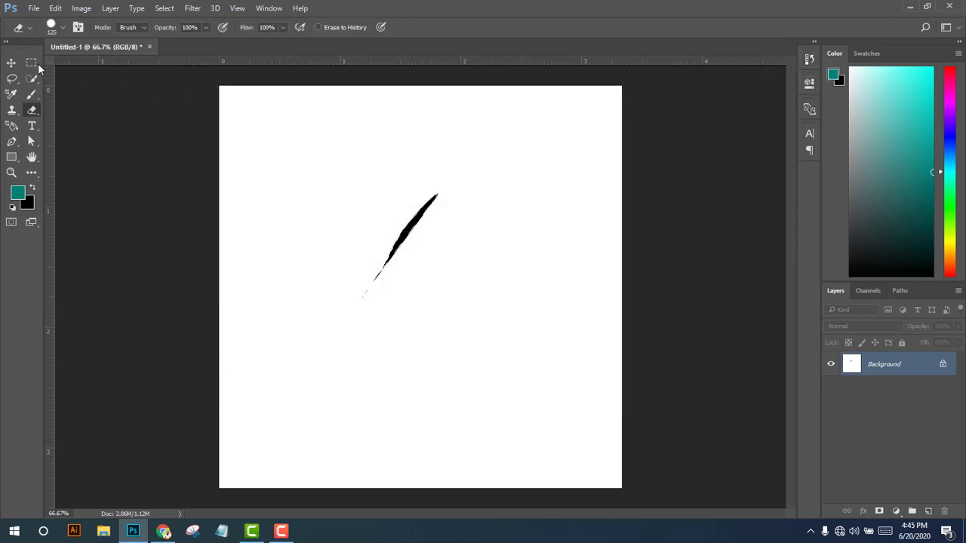
# Draw a small lasso selection near the page's upper left.
pyautogui.click(808, 58)
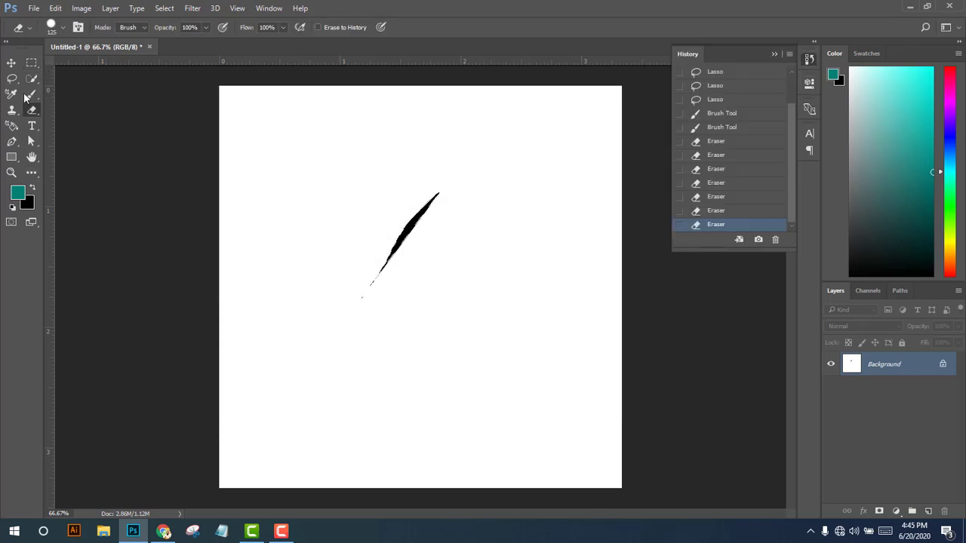
pyautogui.click(11, 63)
pyautogui.click(11, 78)
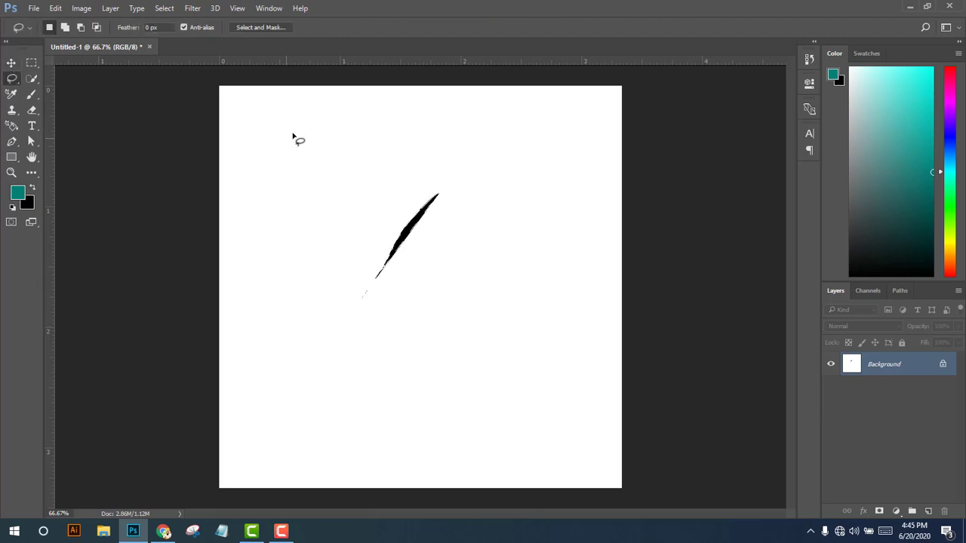
pyautogui.moveTo(295, 136); pyautogui.dragTo(319, 174)
pyautogui.click(31, 62)
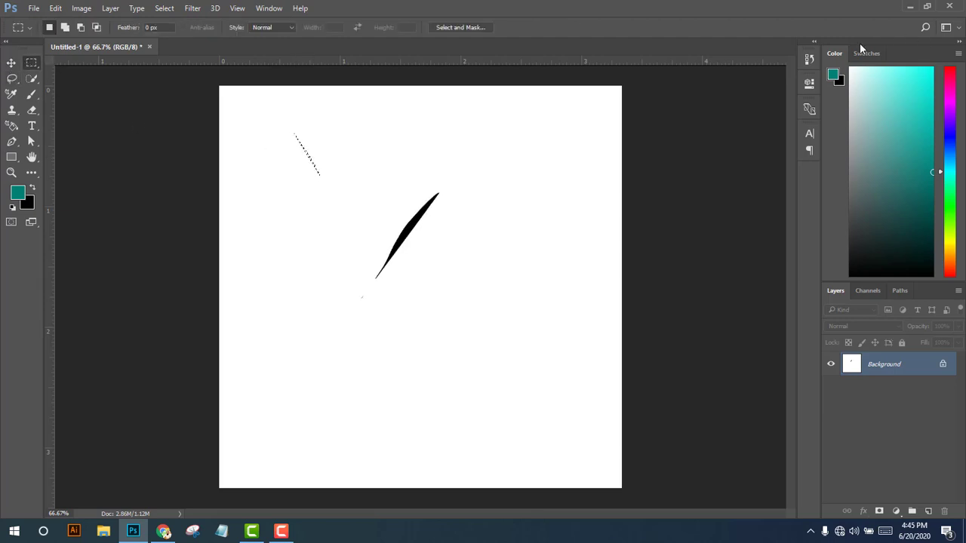
pyautogui.click(808, 59)
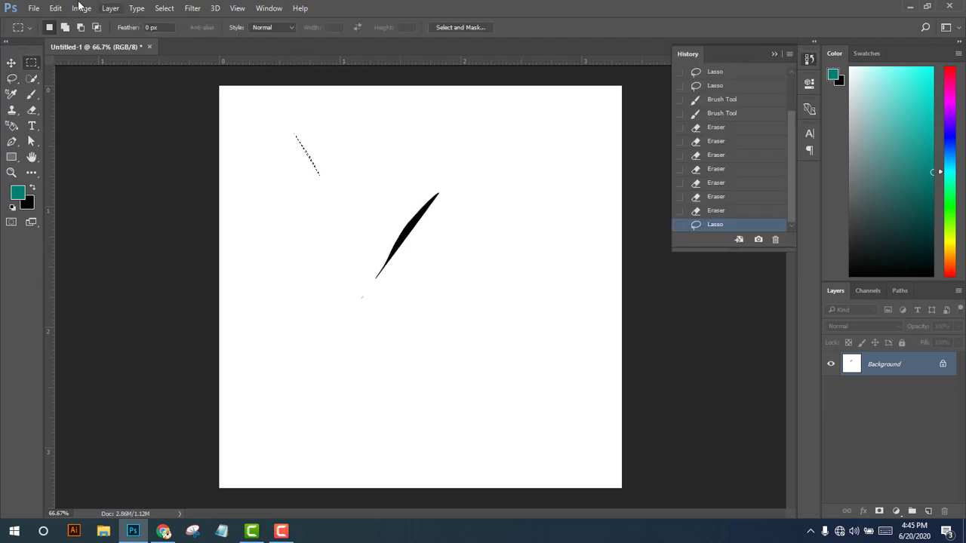
# In Workspace preferences, turn off Auto-Collapse Iconic Panels and enable Open Documents as Tabs.
pyautogui.click(55, 9)
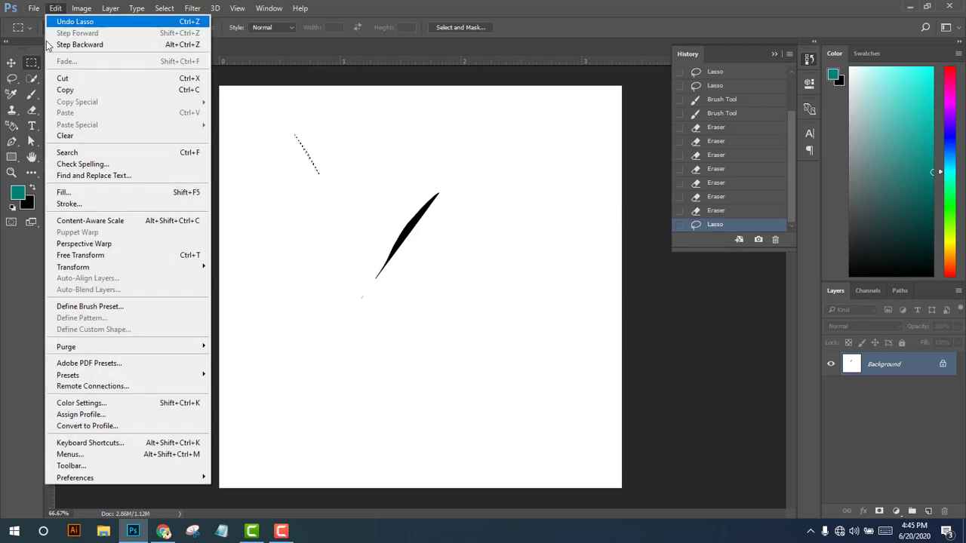
pyautogui.moveTo(75, 478)
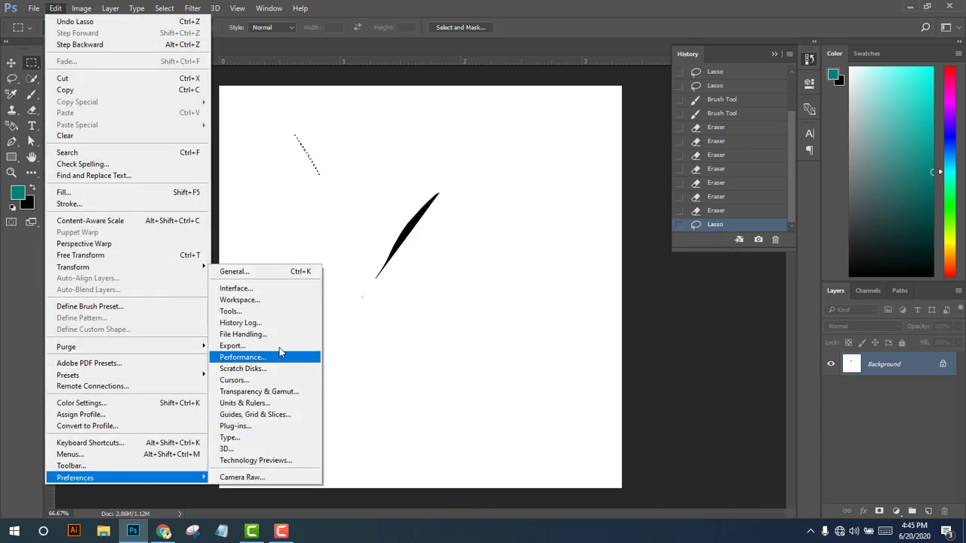
pyautogui.click(239, 299)
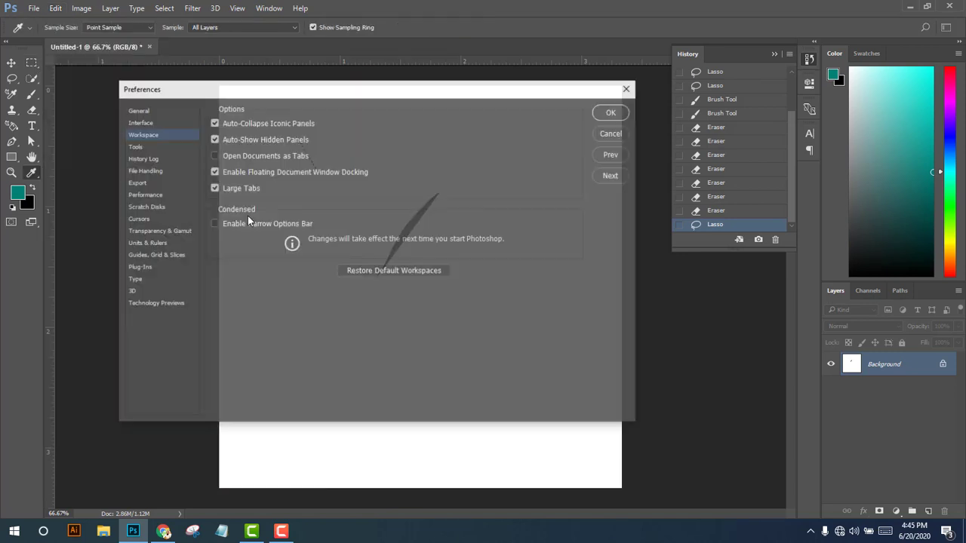
pyautogui.click(213, 122)
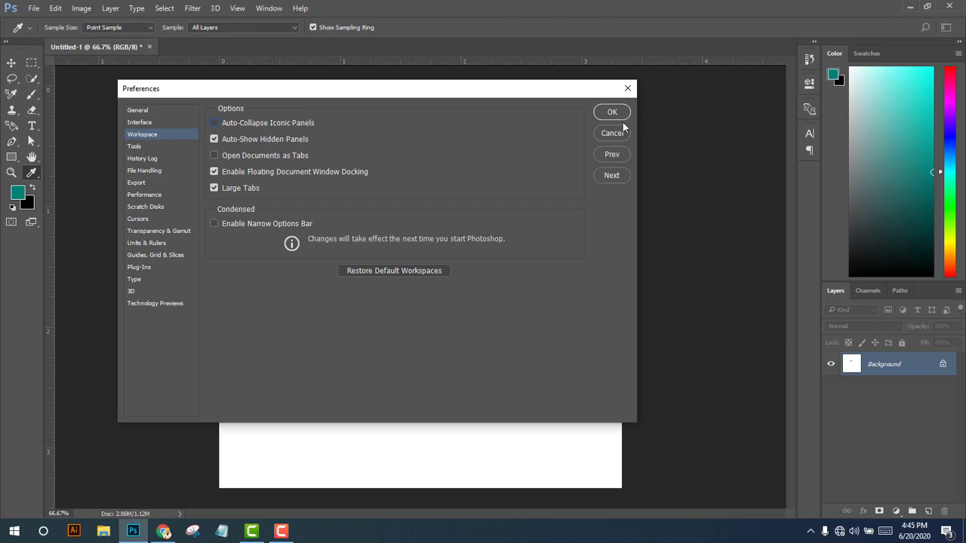
pyautogui.click(136, 147)
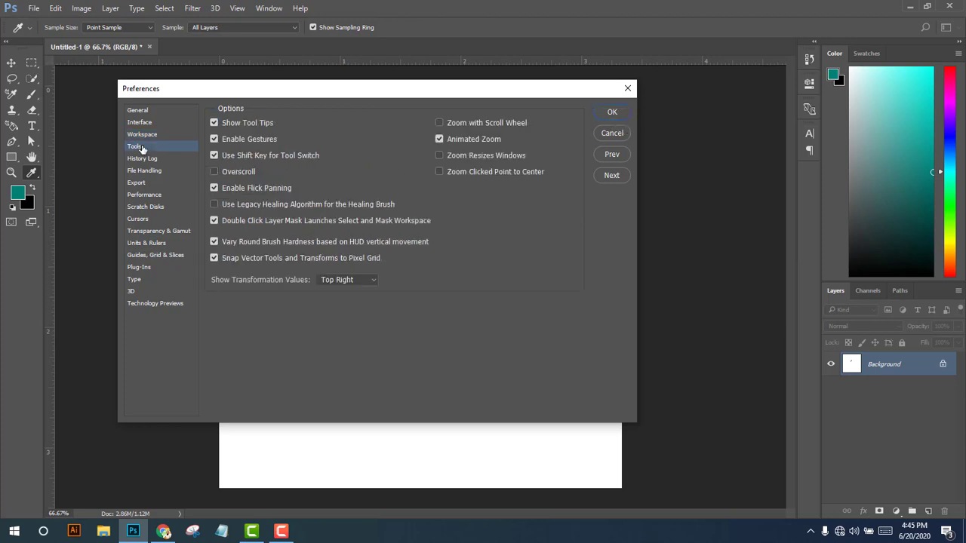
pyautogui.click(149, 136)
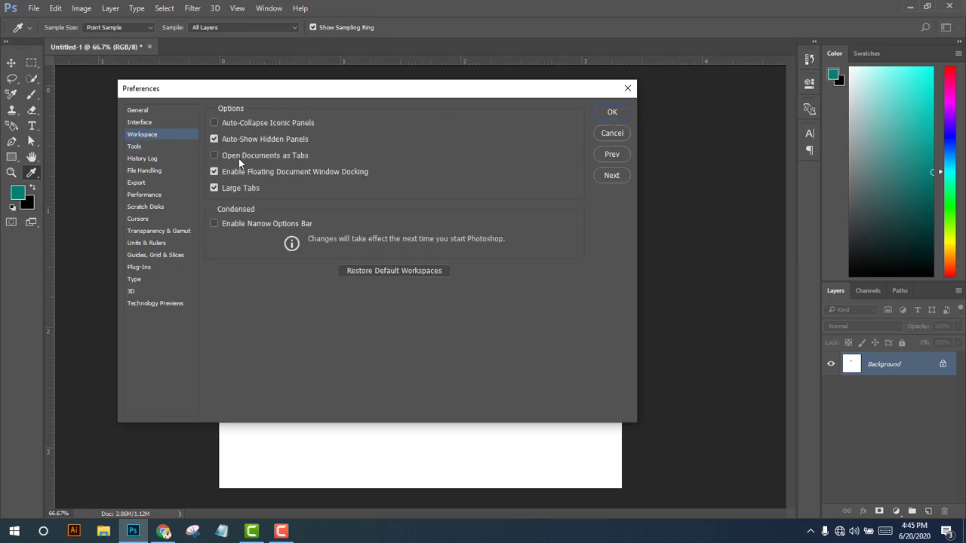
pyautogui.click(231, 156)
# Toggle Open Documents as Tabs off and back on, then confirm Preferences with OK.
pyautogui.moveTo(297, 85); pyautogui.dragTo(313, 147)
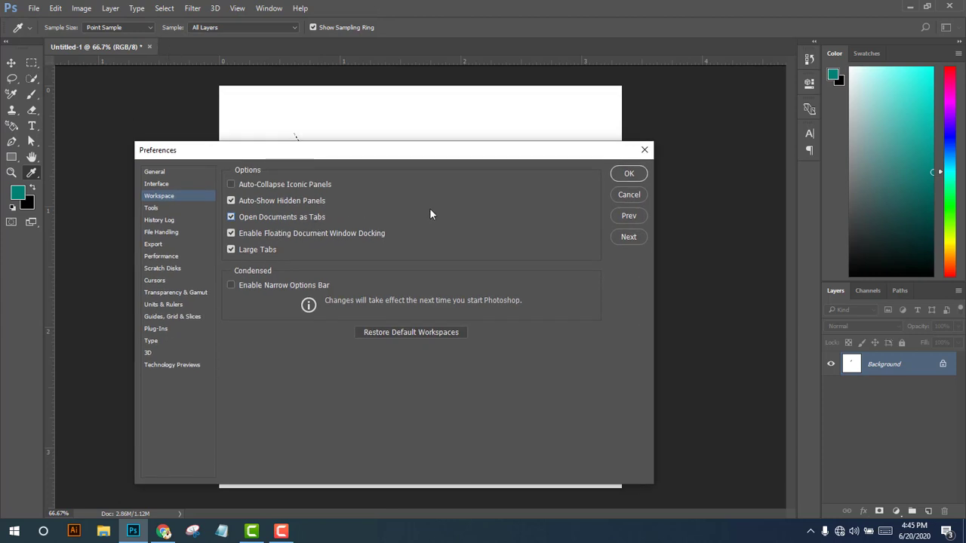
pyautogui.moveTo(238, 154); pyautogui.dragTo(196, 98)
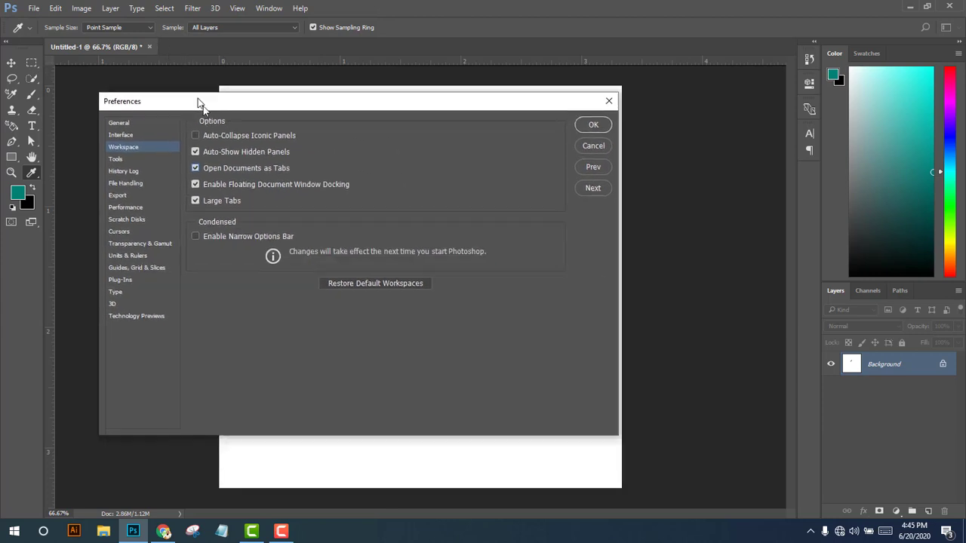
pyautogui.click(190, 160)
pyautogui.click(190, 160)
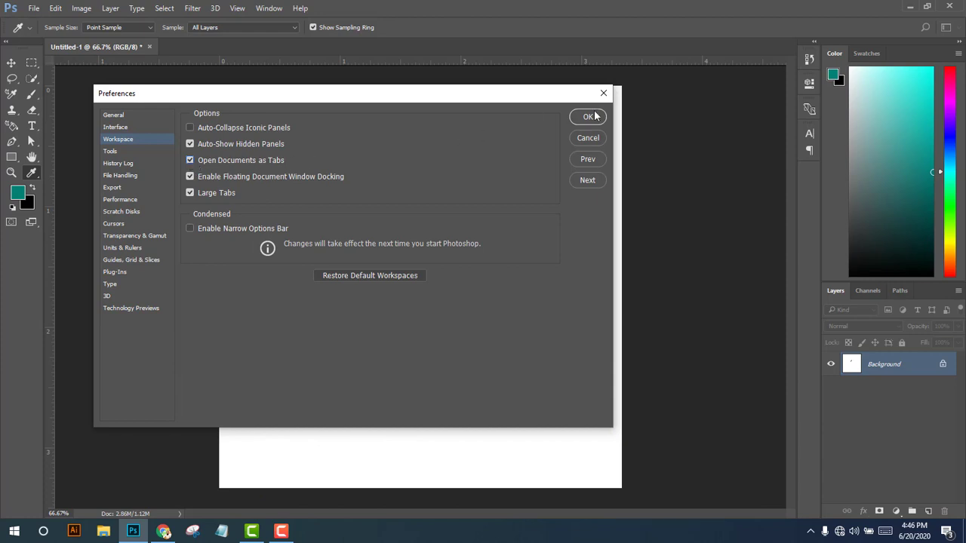
pyautogui.click(587, 116)
pyautogui.click(34, 8)
# Create a new blank document, Untitled-2, and float its tab out as a separate window.
pyautogui.click(61, 22)
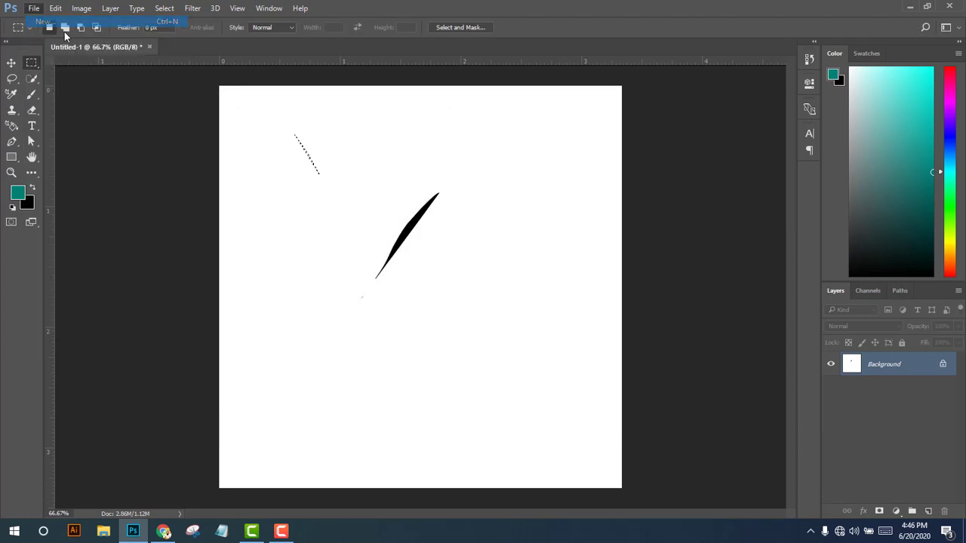
pyautogui.click(555, 144)
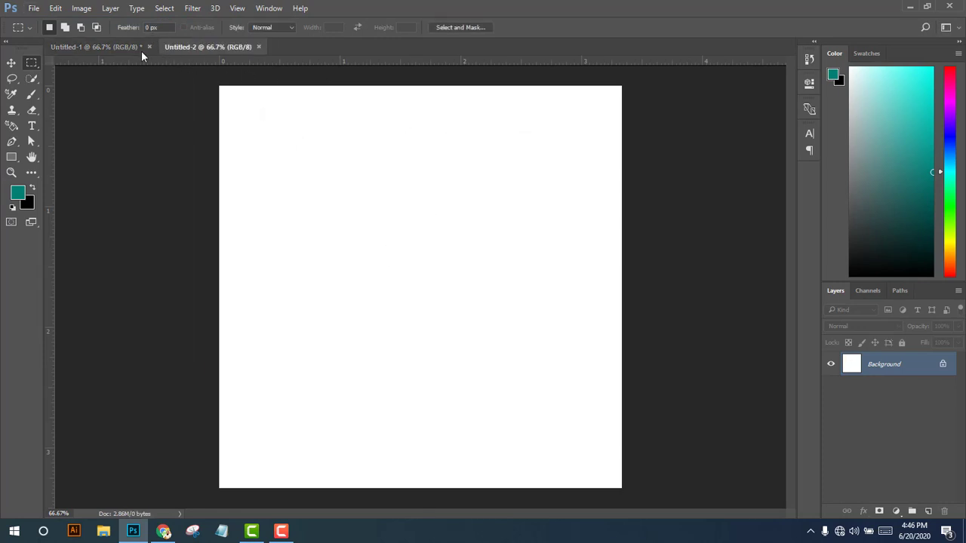
pyautogui.moveTo(213, 47)
pyautogui.mouseDown()
pyautogui.moveTo(138, 124)
pyautogui.moveTo(96, 96)
pyautogui.mouseUp()
pyautogui.moveTo(339, 123); pyautogui.dragTo(242, 52)
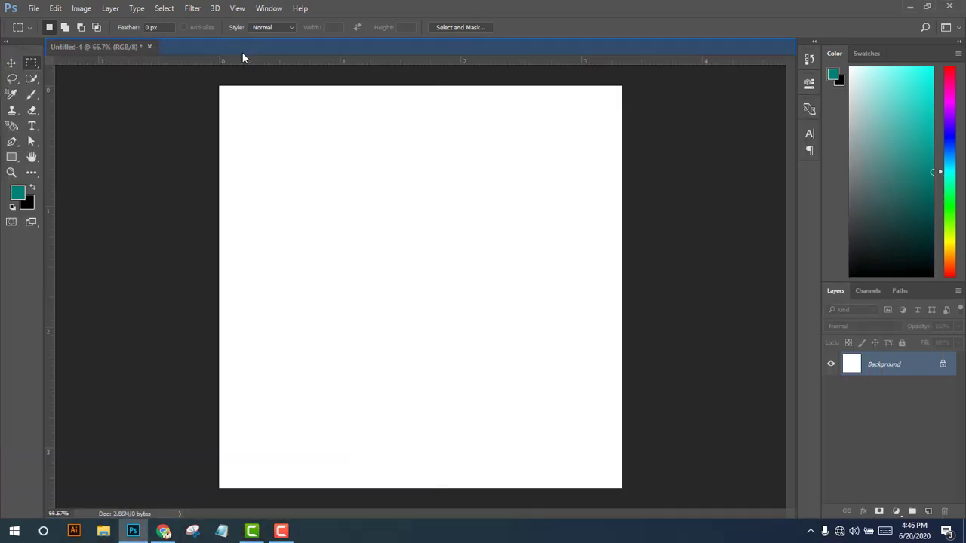
# Look through the Tools and Workspace pages of Preferences, then close the dialog.
pyautogui.click(55, 9)
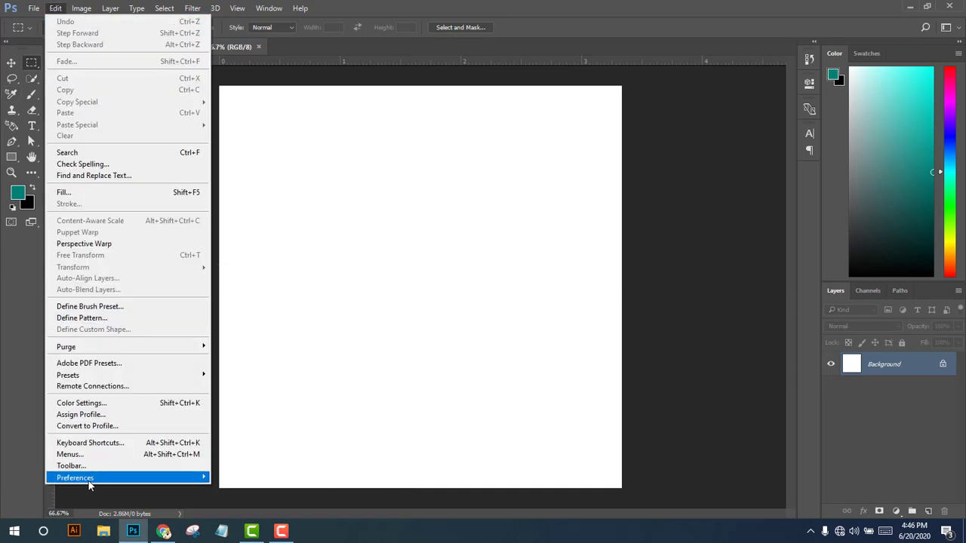
pyautogui.moveTo(76, 477)
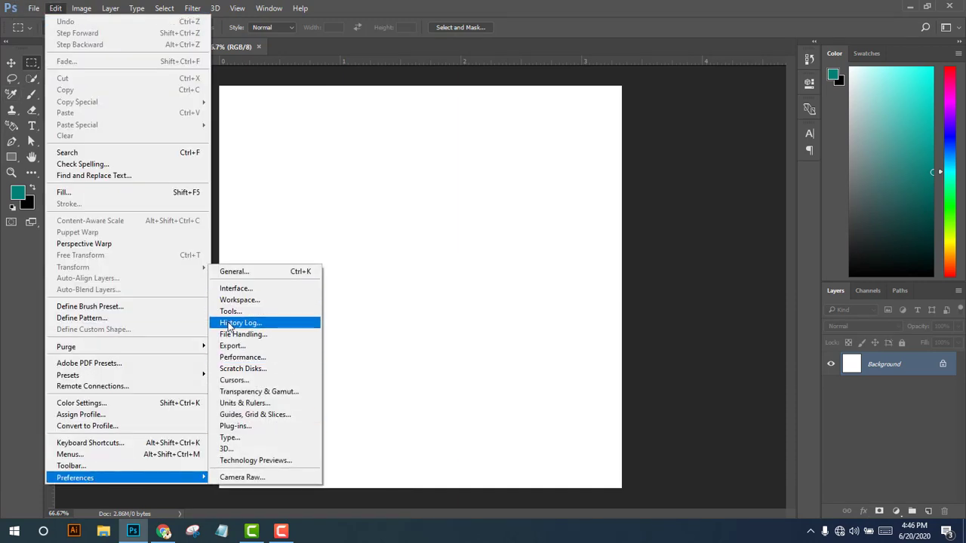
pyautogui.click(233, 311)
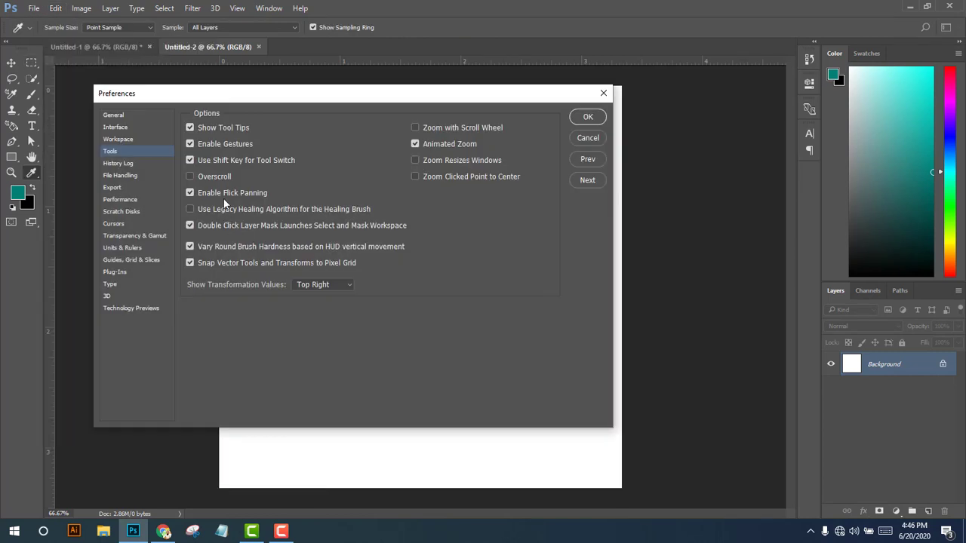
pyautogui.click(130, 140)
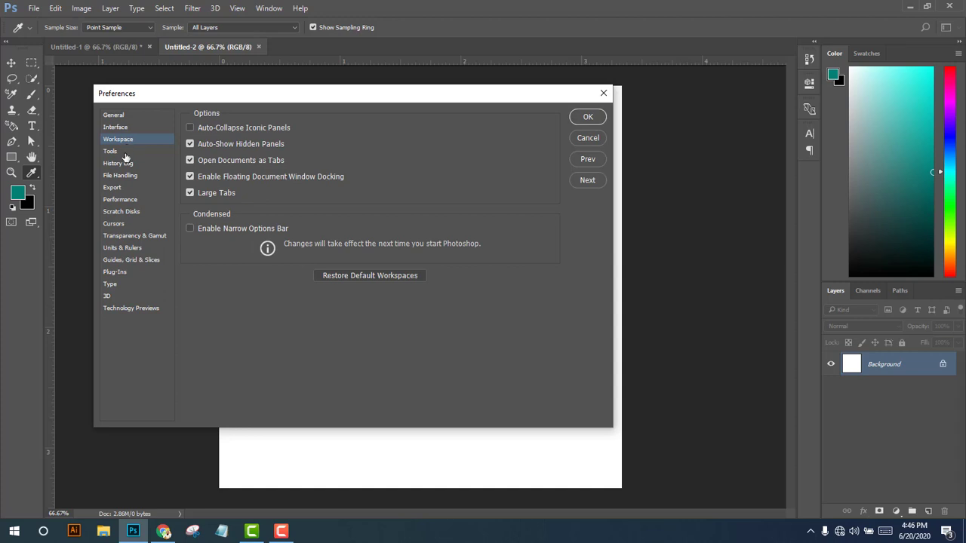
pyautogui.click(127, 152)
pyautogui.click(132, 140)
pyautogui.click(580, 116)
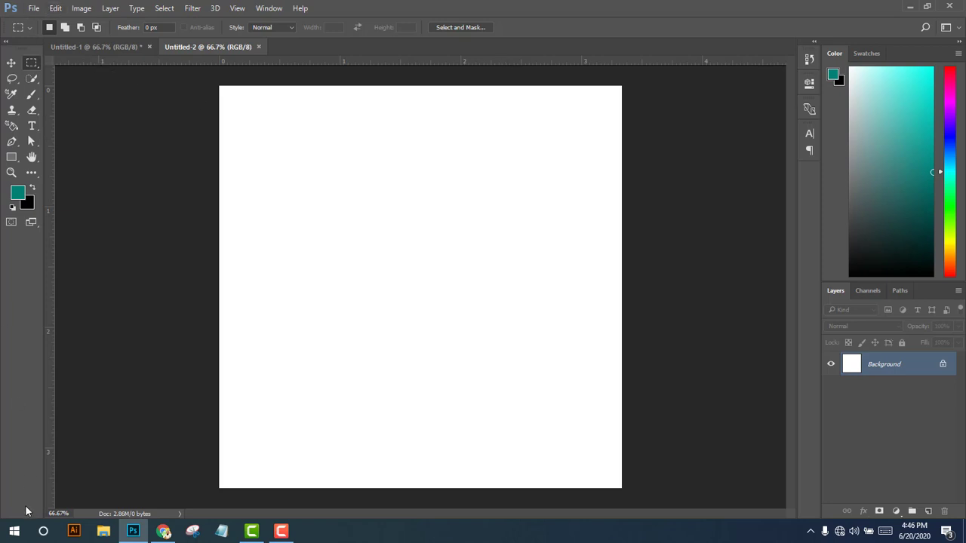
pyautogui.click(56, 8)
pyautogui.moveTo(126, 478)
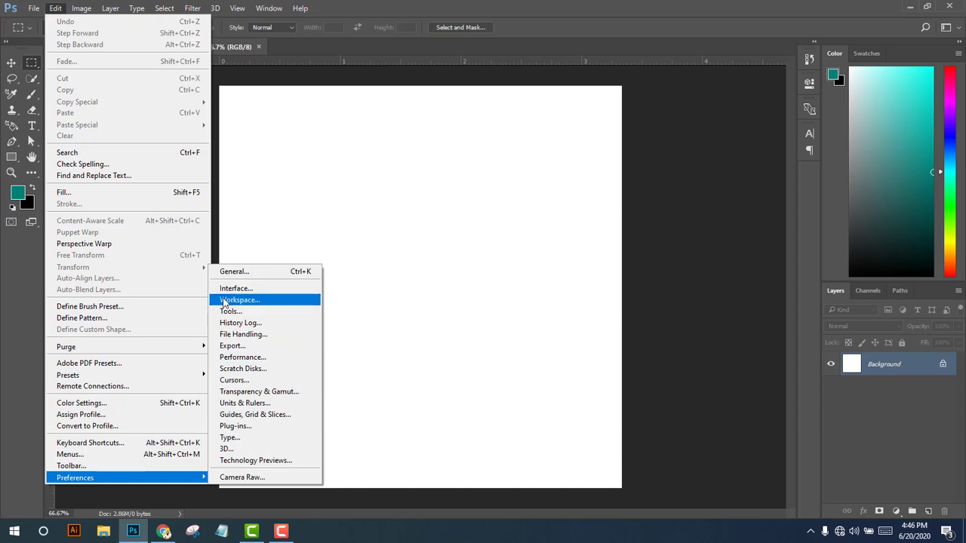
pyautogui.click(226, 311)
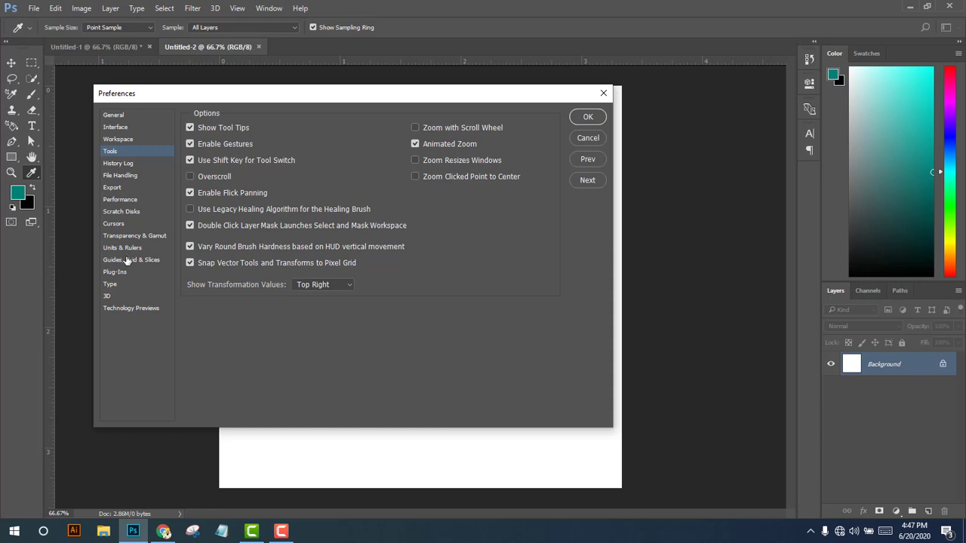
pyautogui.click(125, 190)
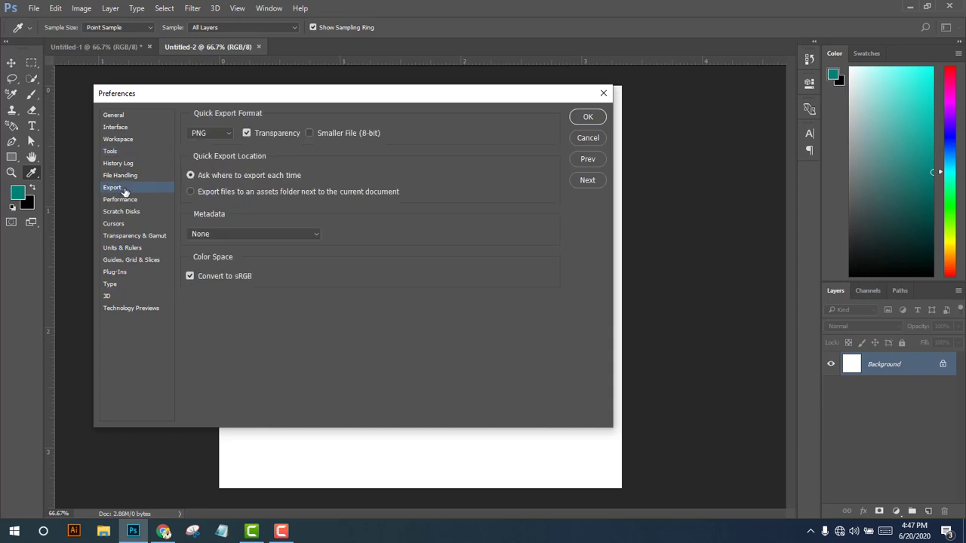
pyautogui.click(224, 133)
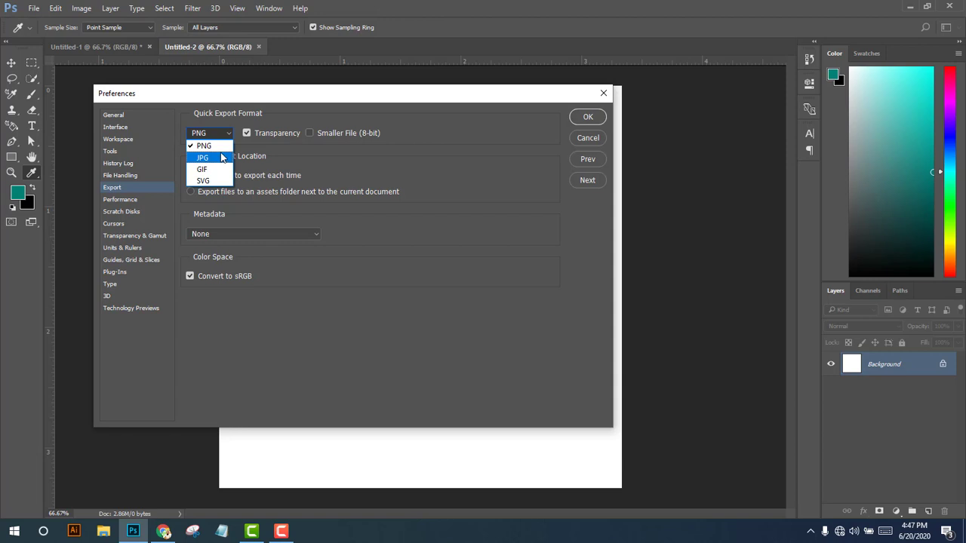
pyautogui.click(220, 156)
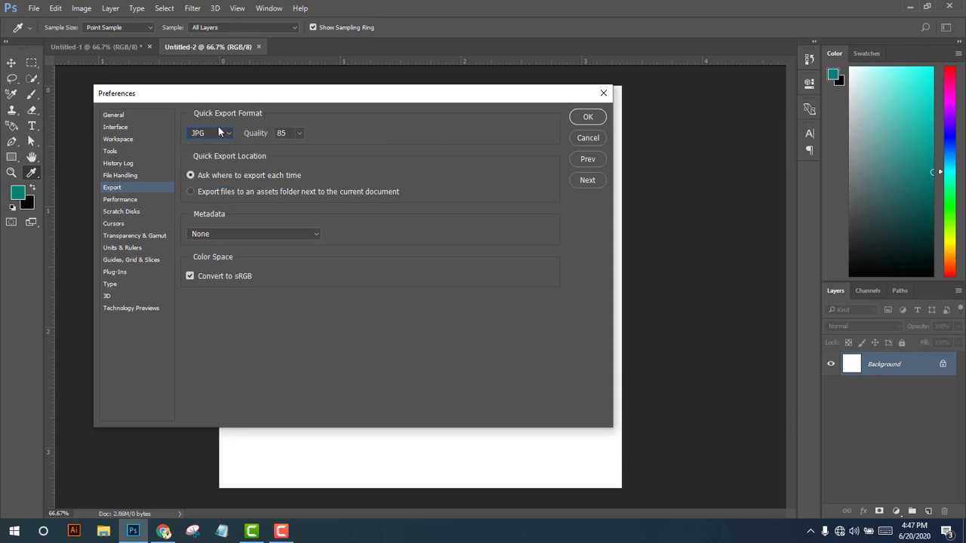
pyautogui.click(215, 134)
pyautogui.click(230, 142)
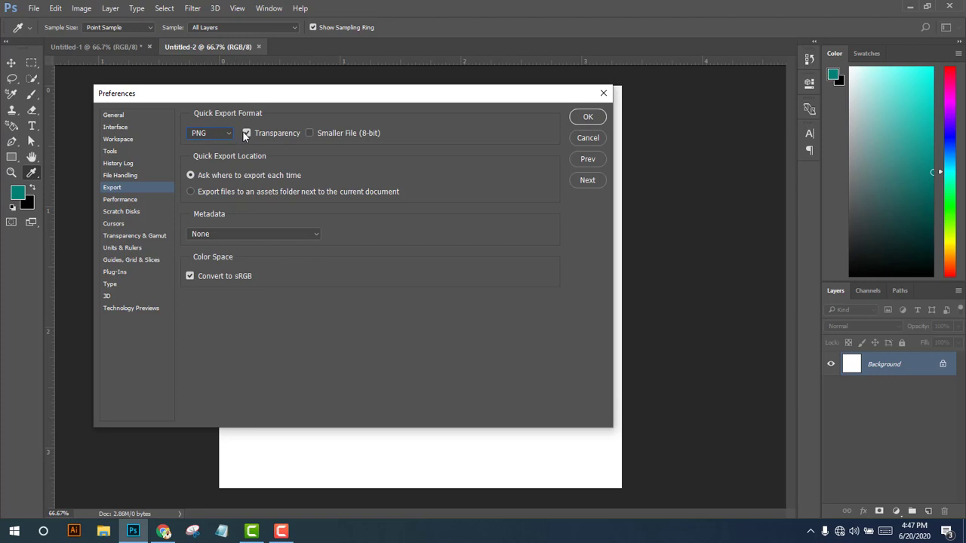
pyautogui.click(309, 134)
pyautogui.click(215, 134)
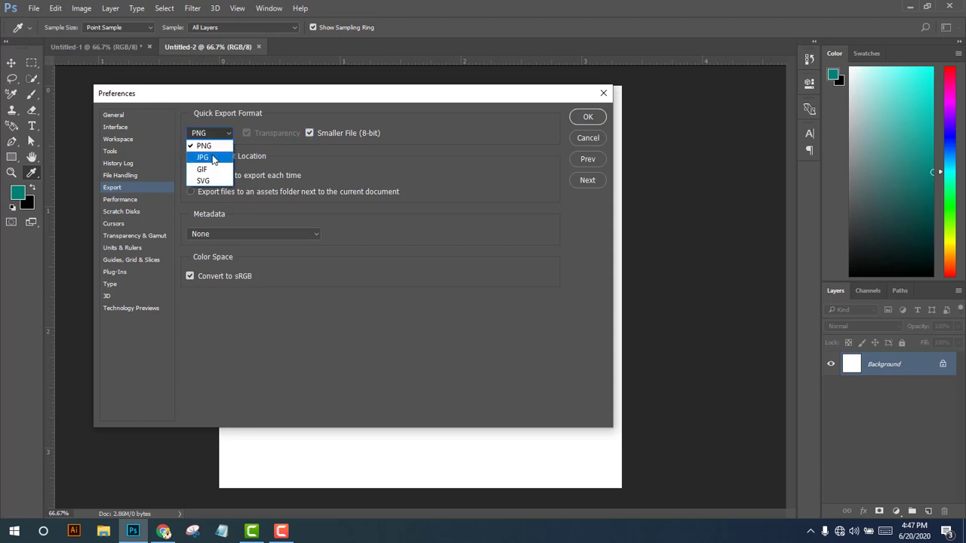
pyautogui.click(213, 157)
pyautogui.click(203, 135)
pyautogui.click(202, 138)
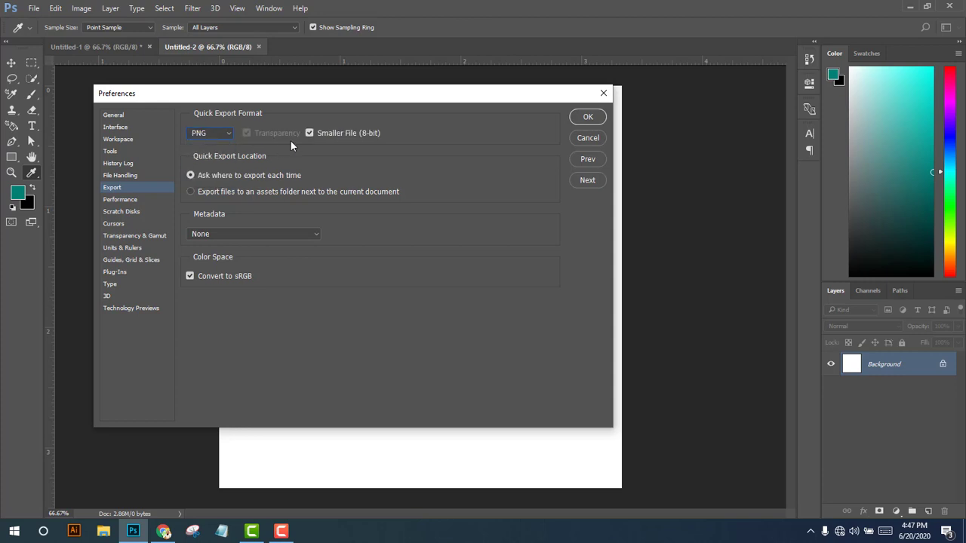
pyautogui.click(310, 134)
# Close Preferences, then unlock the Background as Layer 0 and hide it.
pyautogui.click(588, 117)
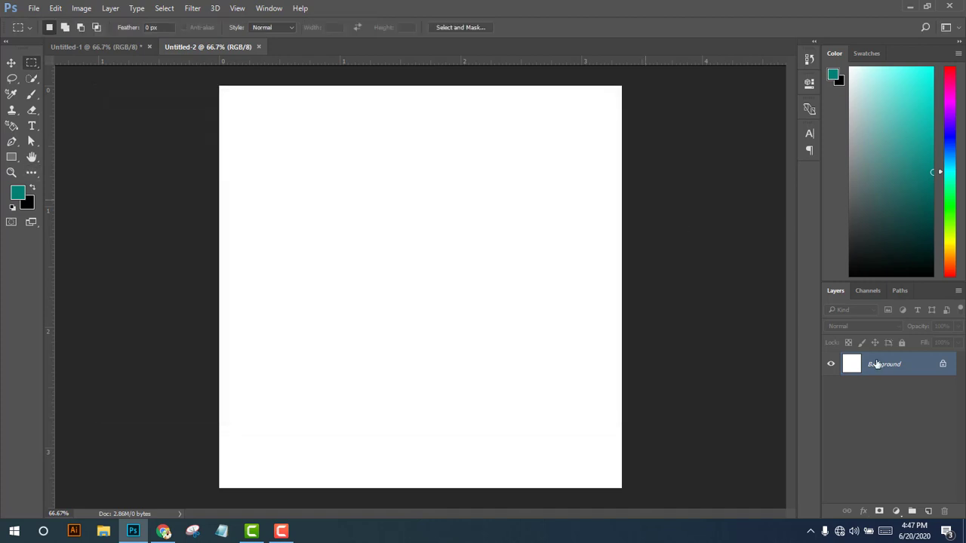
pyautogui.click(942, 364)
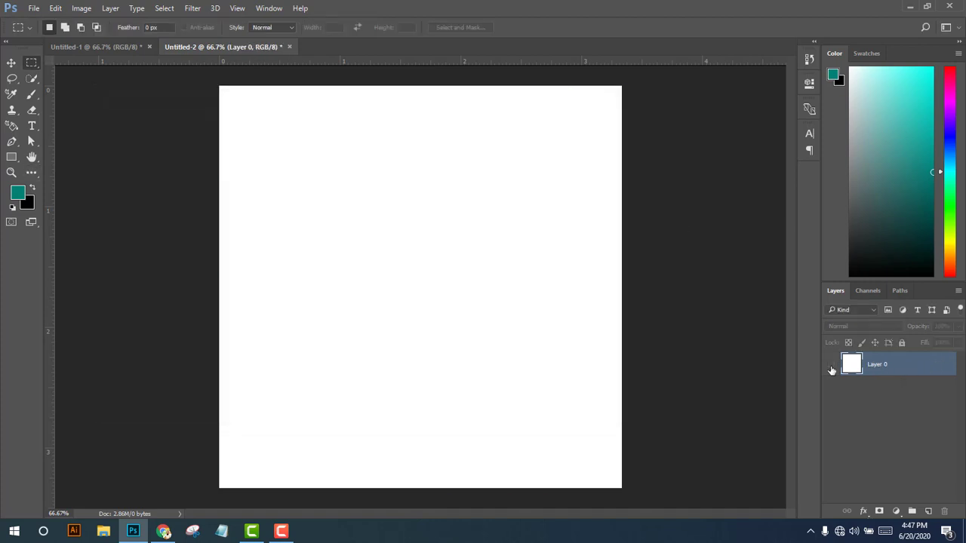
pyautogui.click(830, 366)
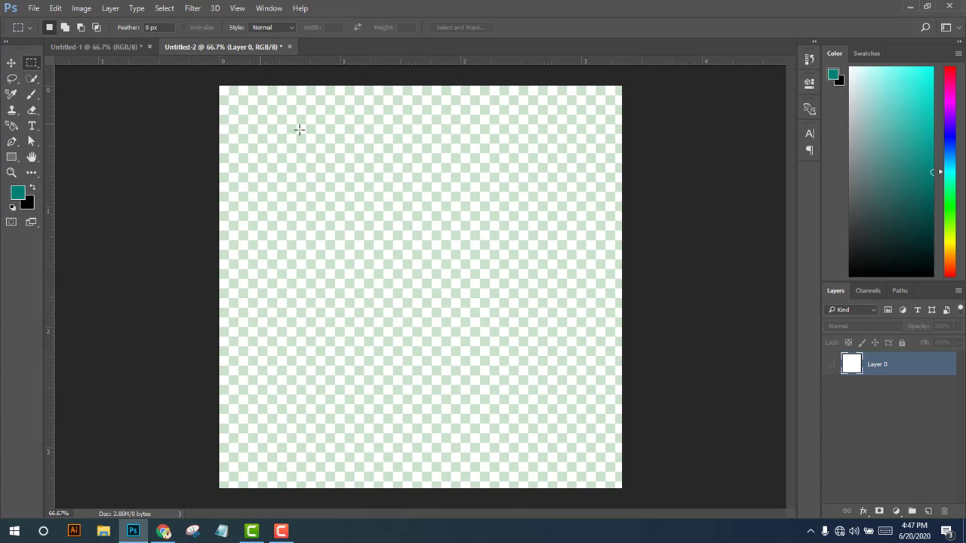
# Lasso a large rounded blob selection in the canvas centre.
pyautogui.click(31, 94)
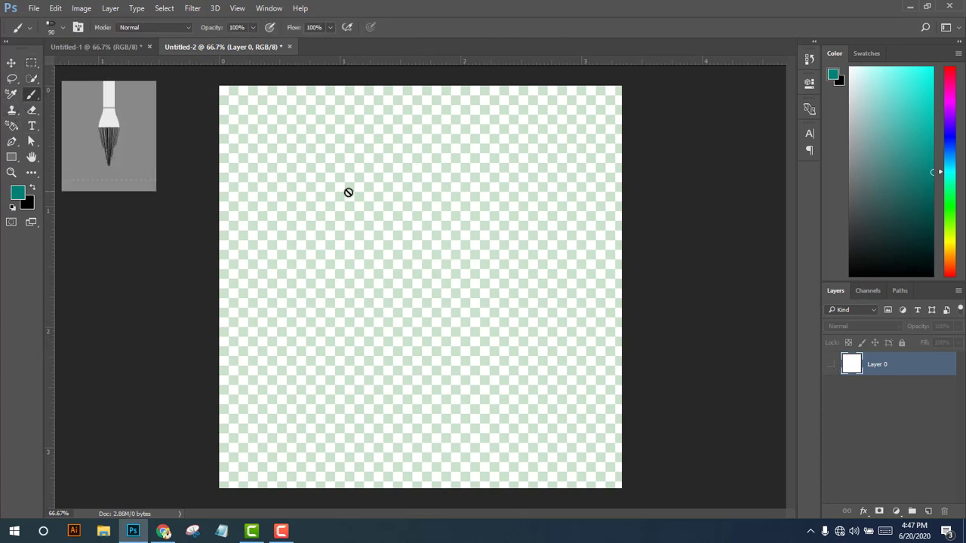
pyautogui.click(11, 78)
pyautogui.moveTo(326, 185); pyautogui.dragTo(329, 181)
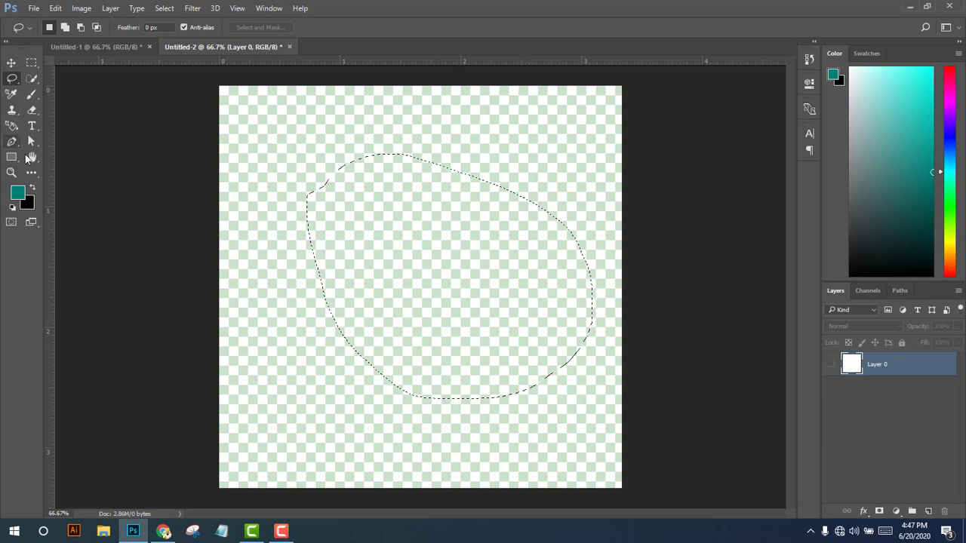
# Add a new Layer 1 and paint-bucket fill the blob selection with teal.
pyautogui.click(32, 175)
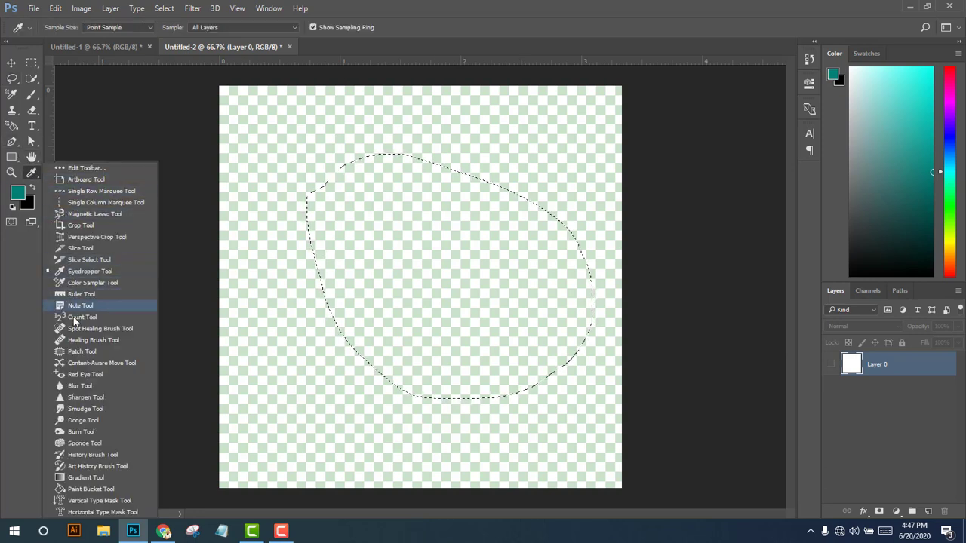
pyautogui.click(79, 489)
pyautogui.click(402, 241)
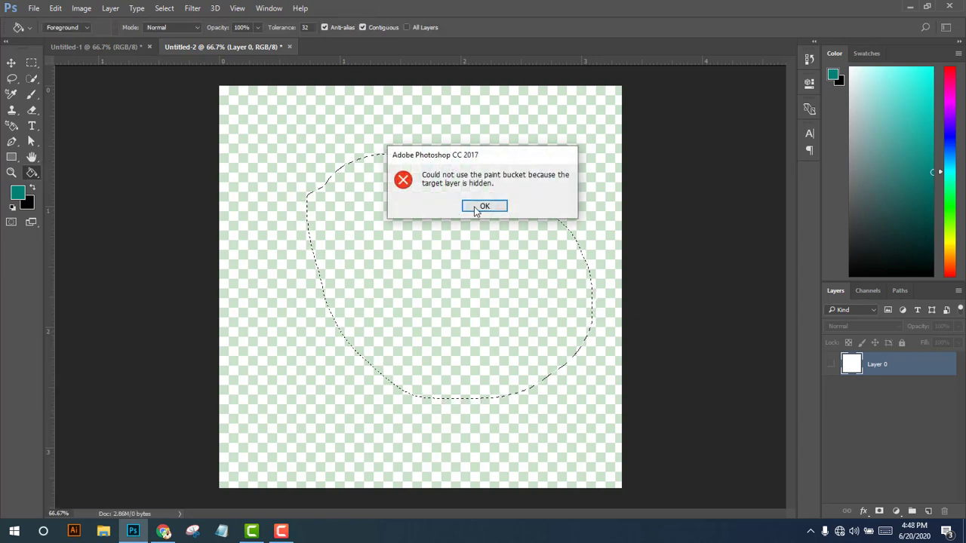
pyautogui.click(479, 206)
pyautogui.click(929, 511)
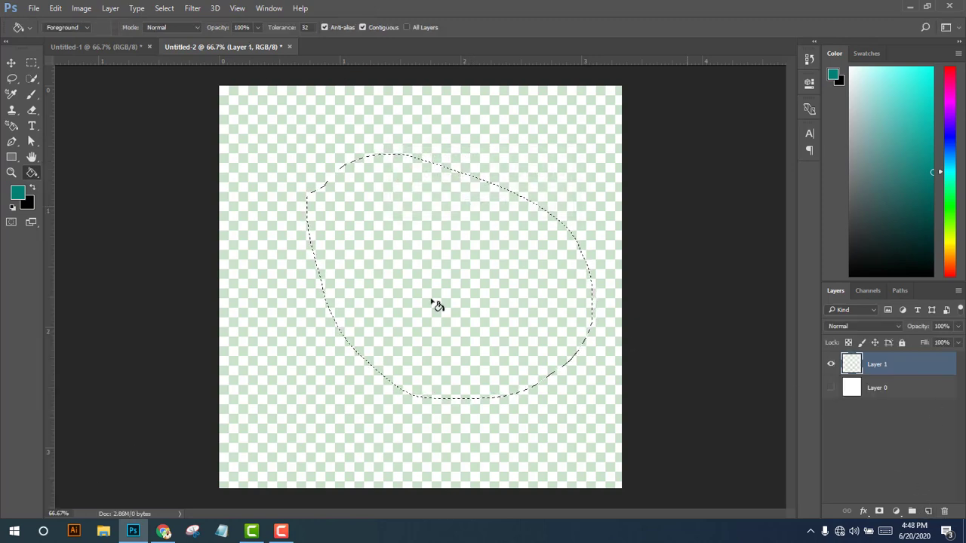
pyautogui.click(395, 288)
# Deselect and move the teal blob slightly left and down.
pyautogui.click(12, 62)
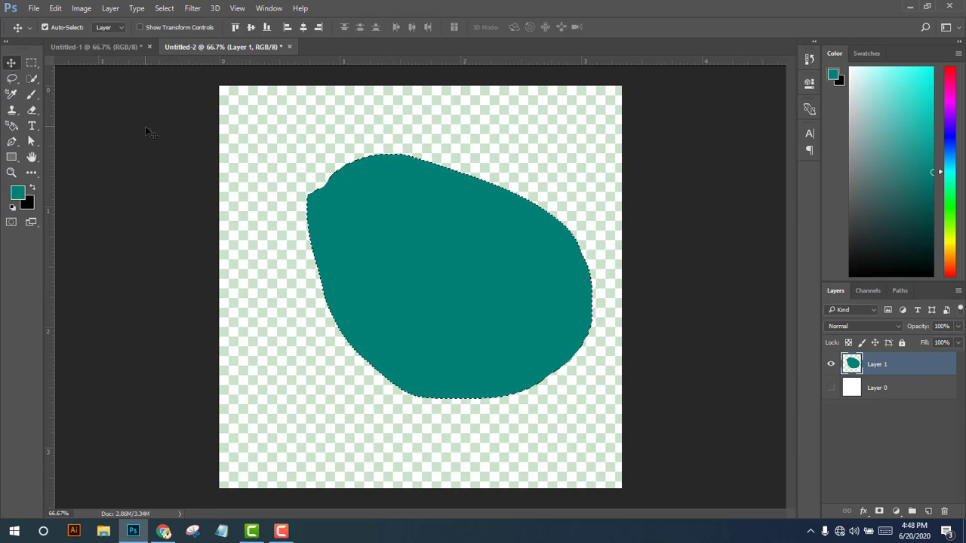
pyautogui.hotkey('ctrl', 'd')
pyautogui.moveTo(448, 288); pyautogui.dragTo(427, 298)
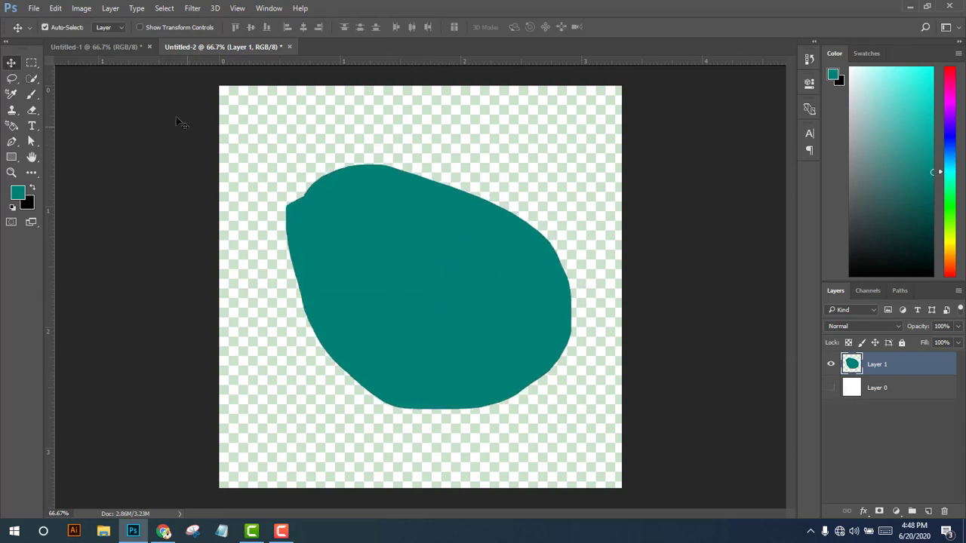
# Start an Export As of the image, then cancel it.
pyautogui.click(54, 9)
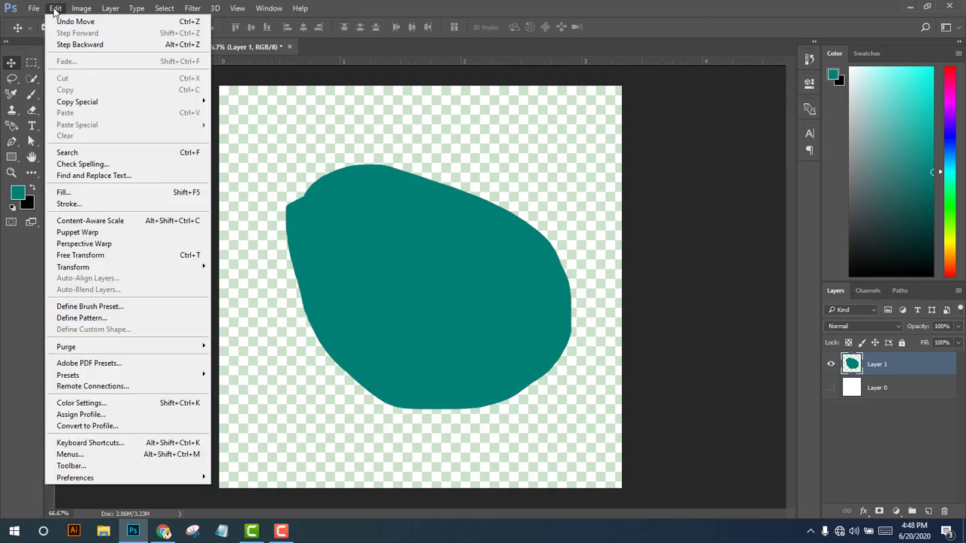
pyautogui.moveTo(34, 9)
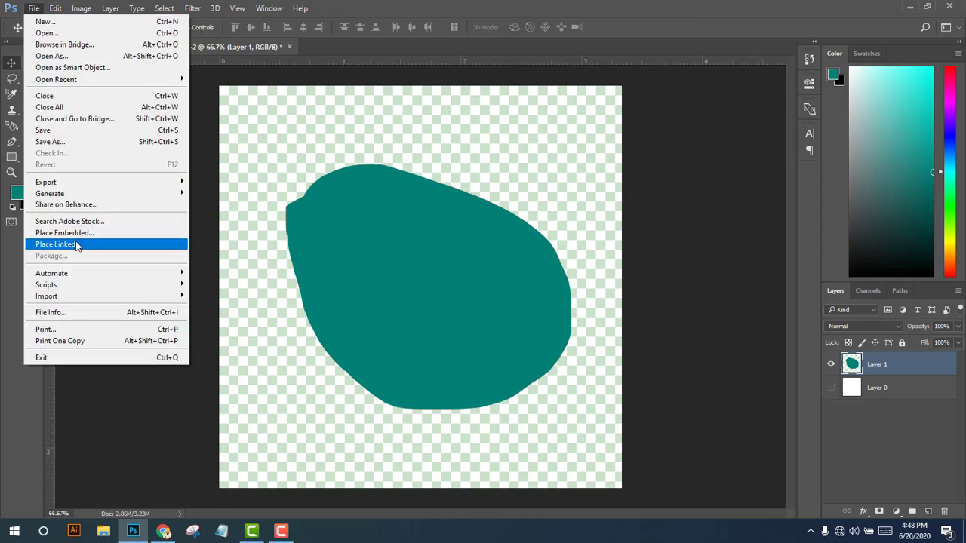
pyautogui.moveTo(46, 182)
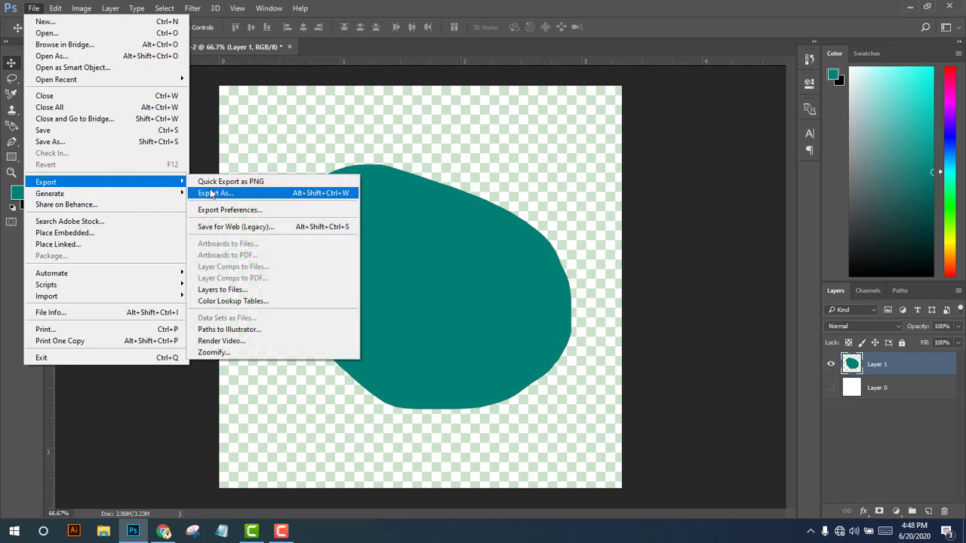
pyautogui.click(225, 194)
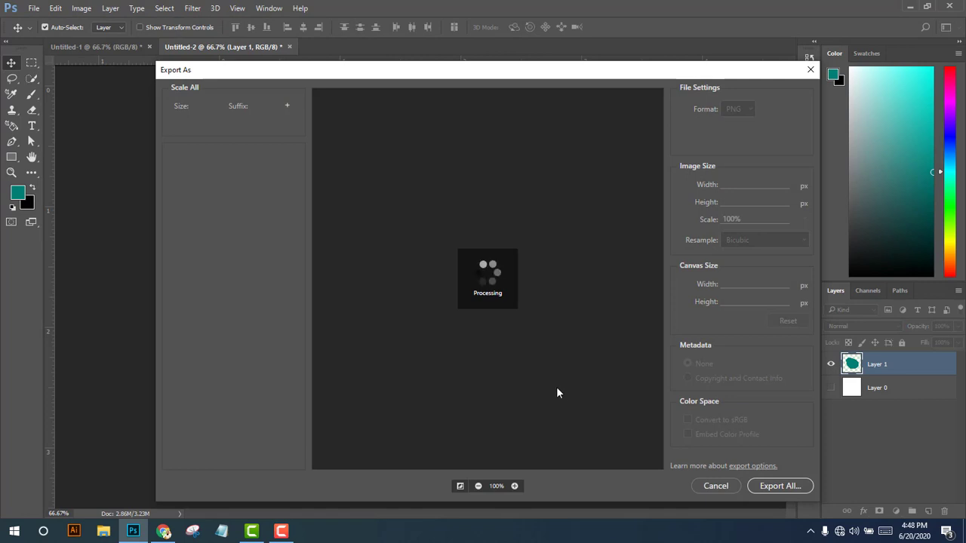
pyautogui.click(811, 71)
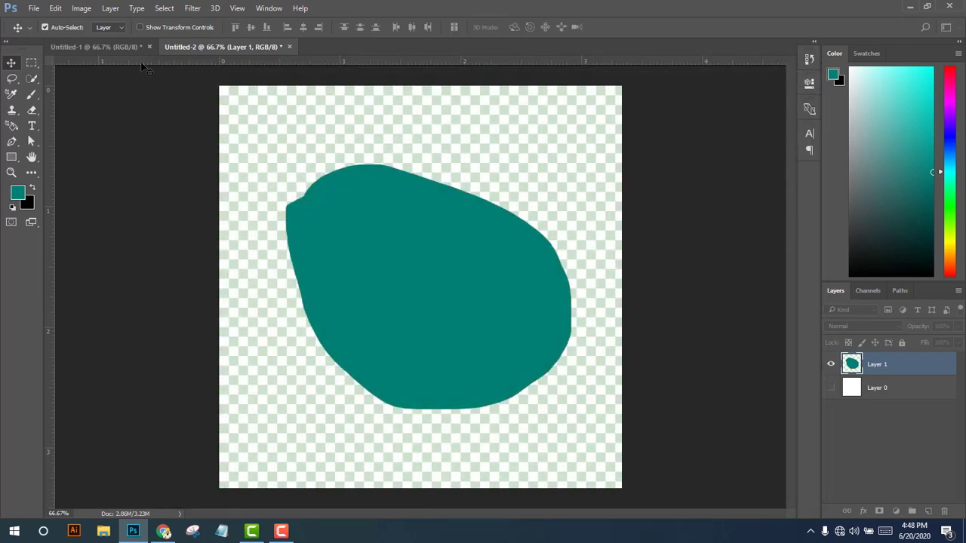
# Save the image as PNG file test.png on the Desktop, accepting the PNG options.
pyautogui.click(34, 9)
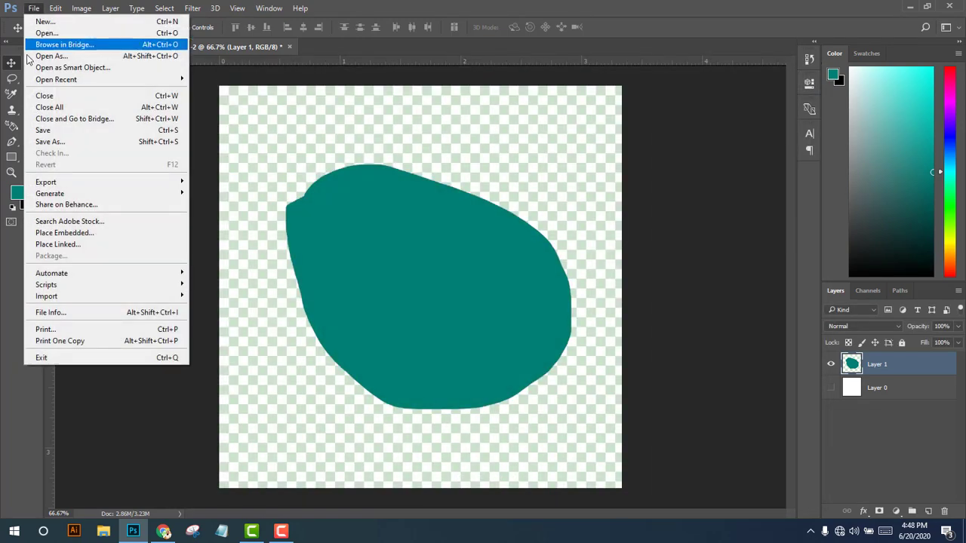
pyautogui.click(47, 141)
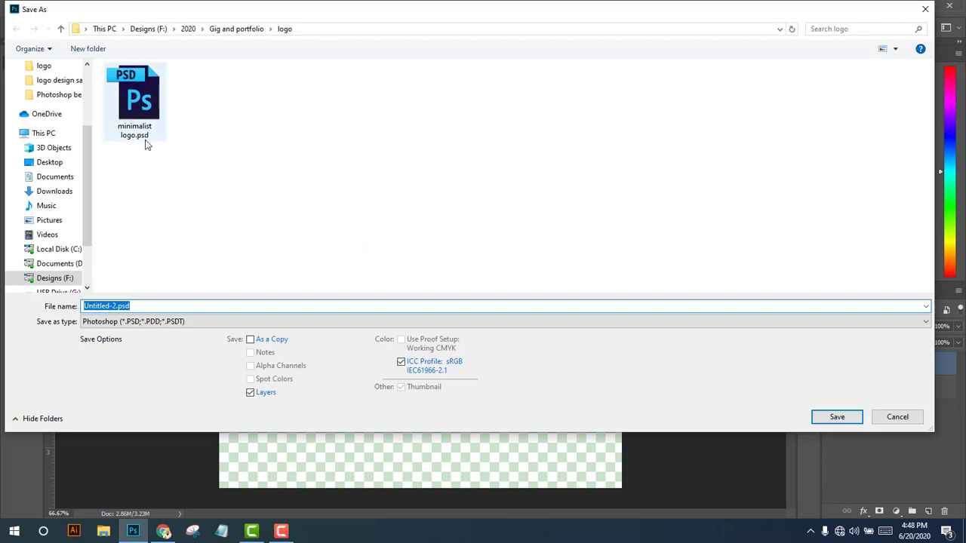
pyautogui.click(151, 322)
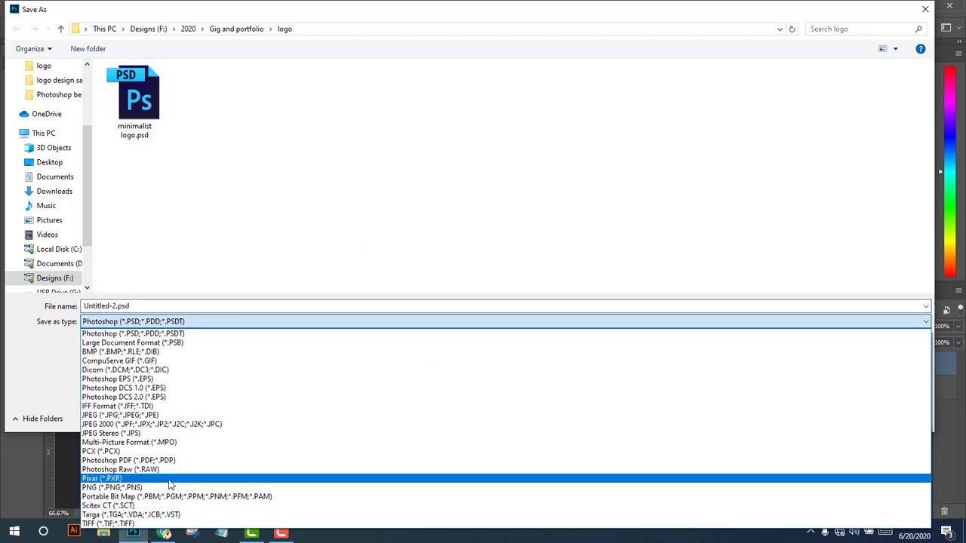
pyautogui.click(114, 488)
pyautogui.click(163, 309)
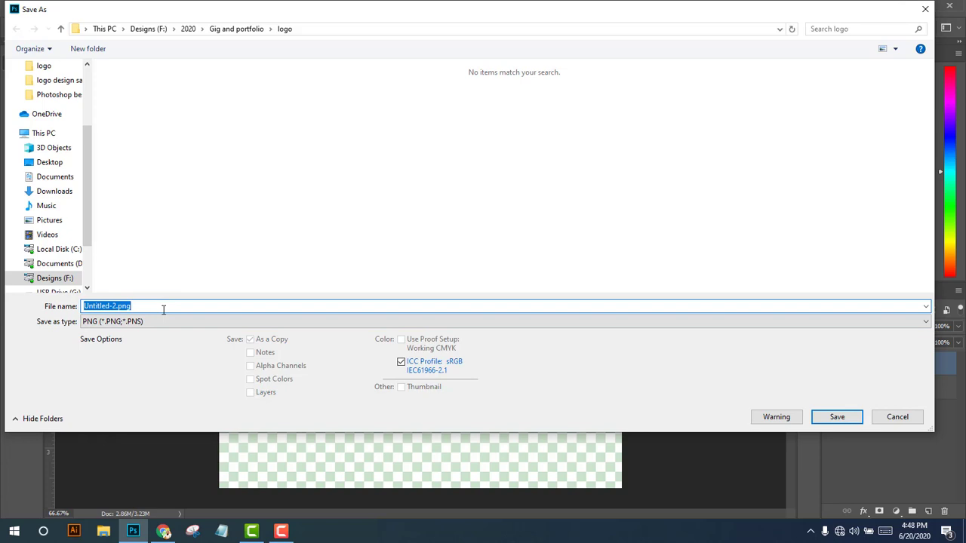
pyautogui.write('test')
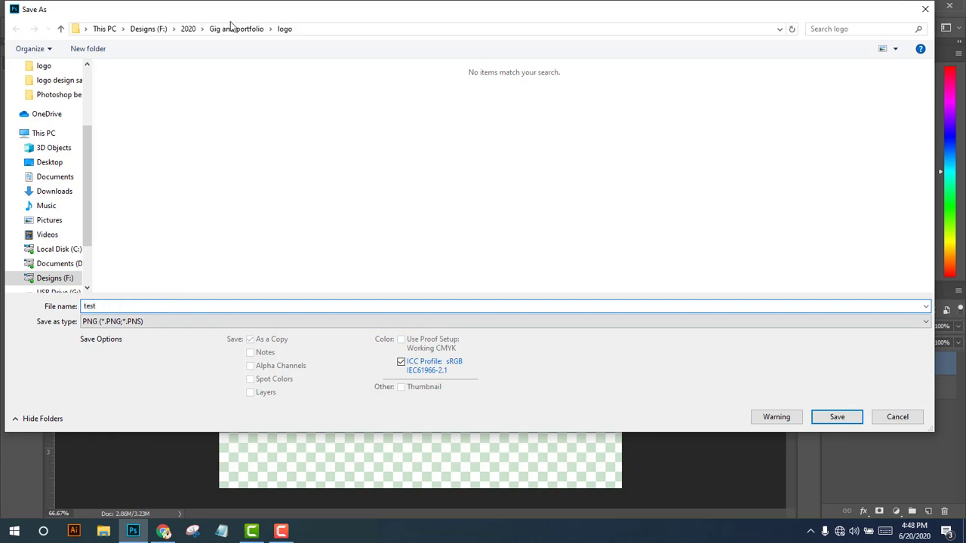
pyautogui.click(189, 30)
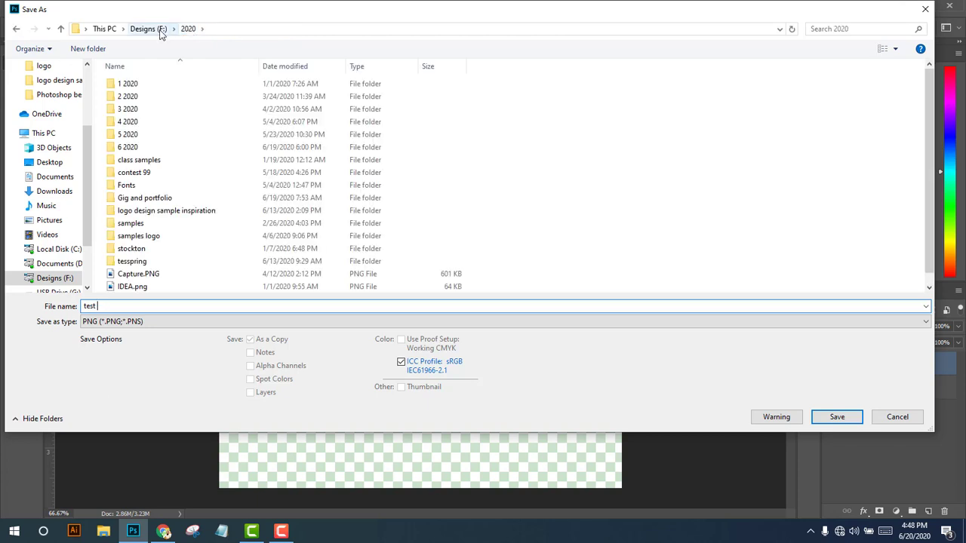
pyautogui.moveTo(87, 130); pyautogui.dragTo(99, 68)
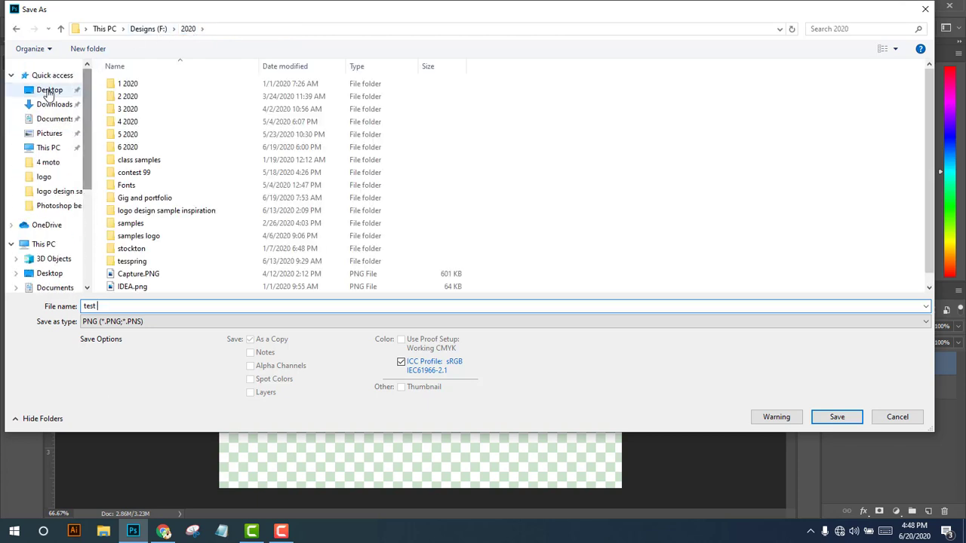
pyautogui.click(49, 89)
pyautogui.click(839, 417)
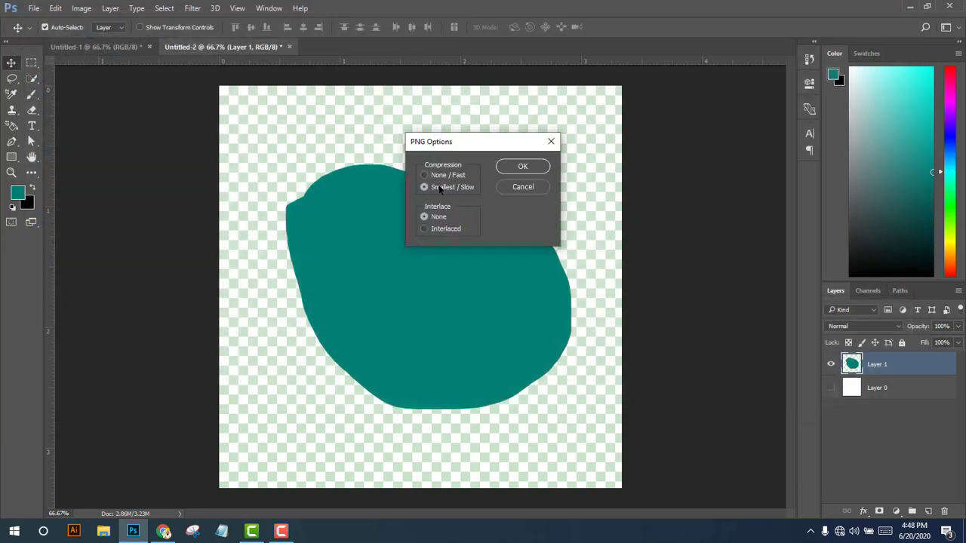
pyautogui.click(522, 166)
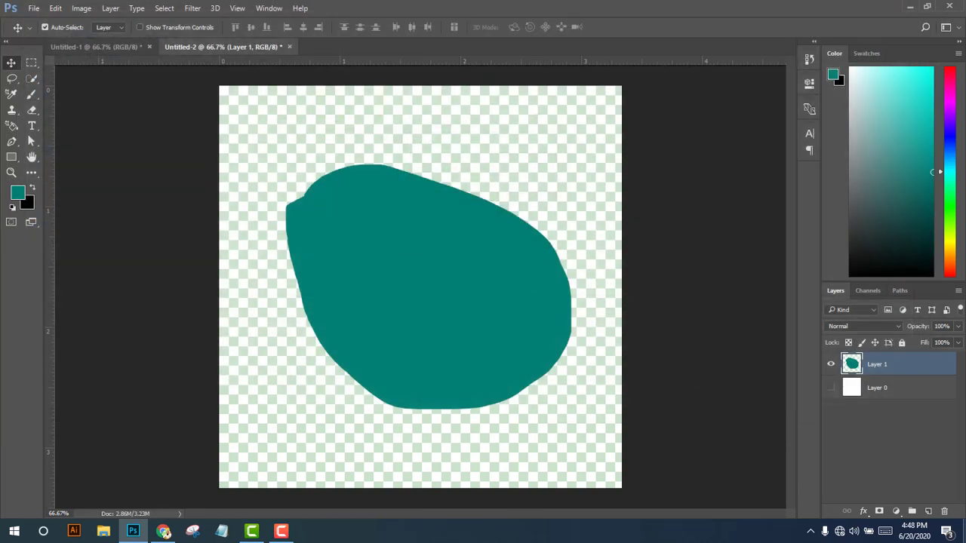
pyautogui.click(910, 6)
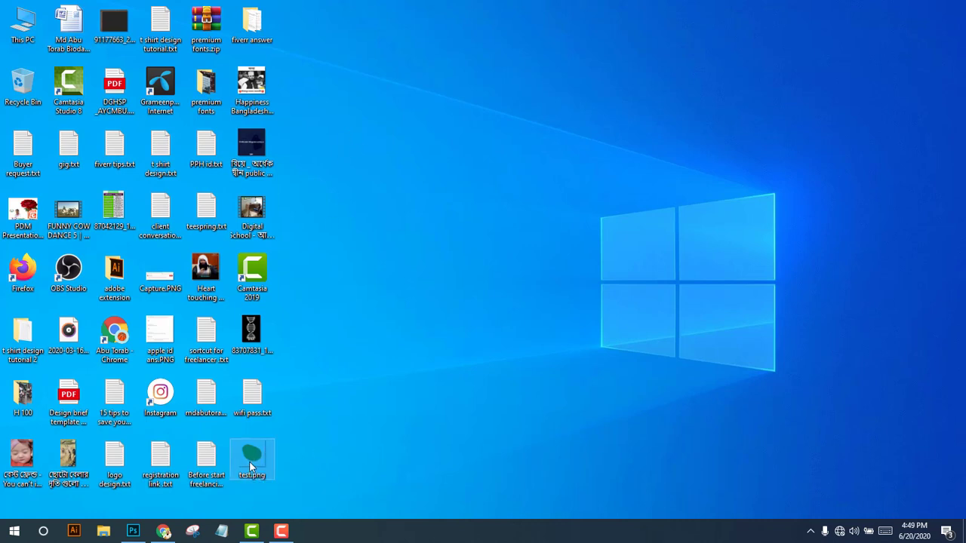
# Resize the desktop icons and move test.png up into the top row.
pyautogui.keyDown('ctrl'); pyautogui.scroll(2, 253, 469); pyautogui.keyUp('ctrl')
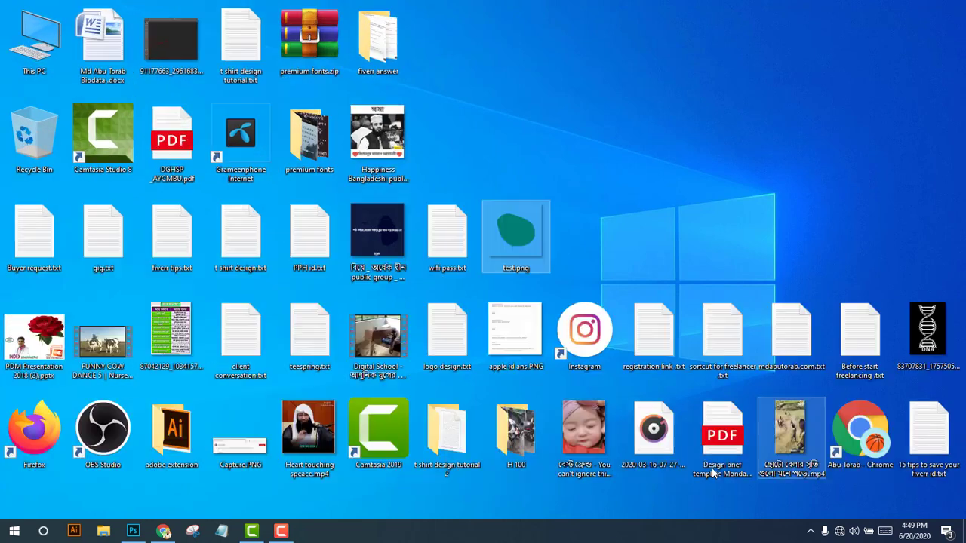
pyautogui.keyDown('ctrl'); pyautogui.scroll(1, 713, 471); pyautogui.keyUp('ctrl')
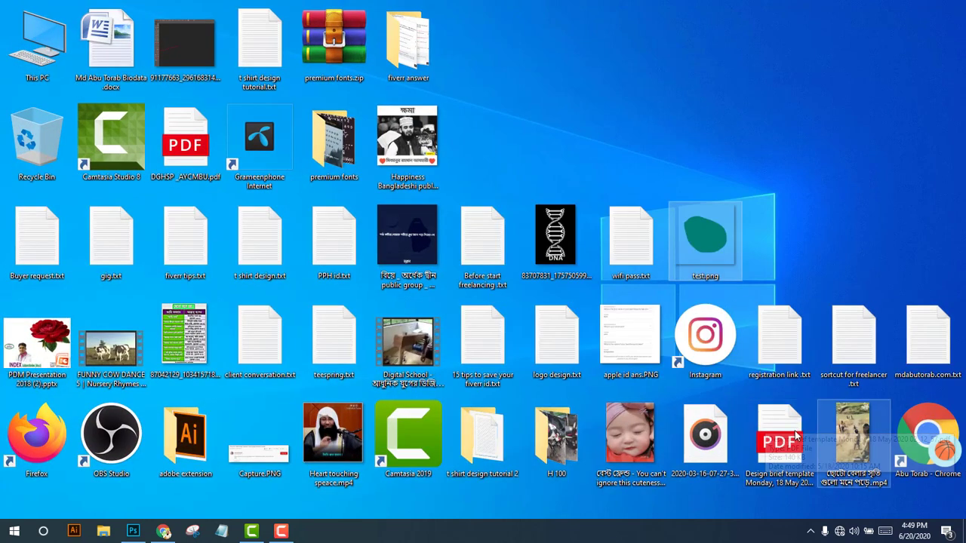
pyautogui.moveTo(694, 219)
pyautogui.mouseDown()
pyautogui.moveTo(675, 152)
pyautogui.moveTo(627, 100)
pyautogui.mouseUp()
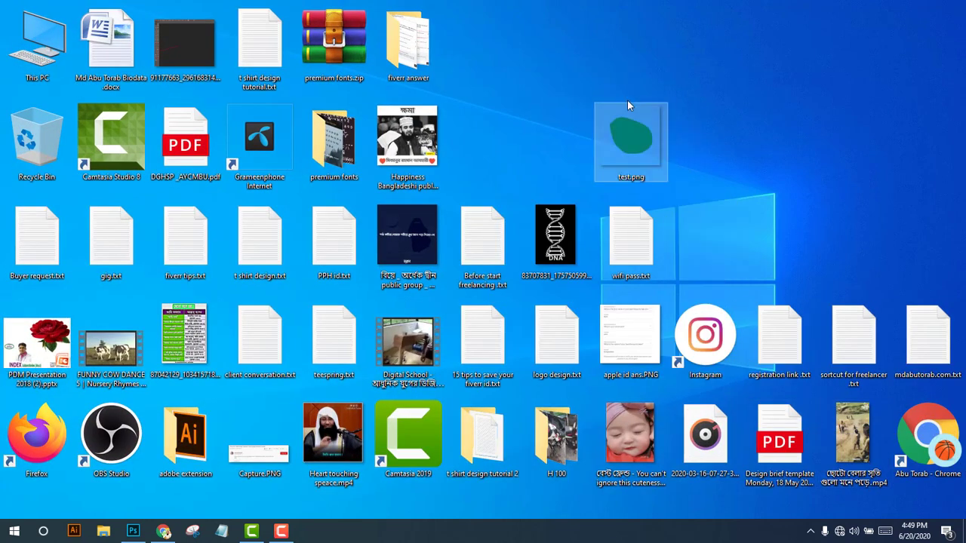
pyautogui.moveTo(649, 150); pyautogui.dragTo(617, 76)
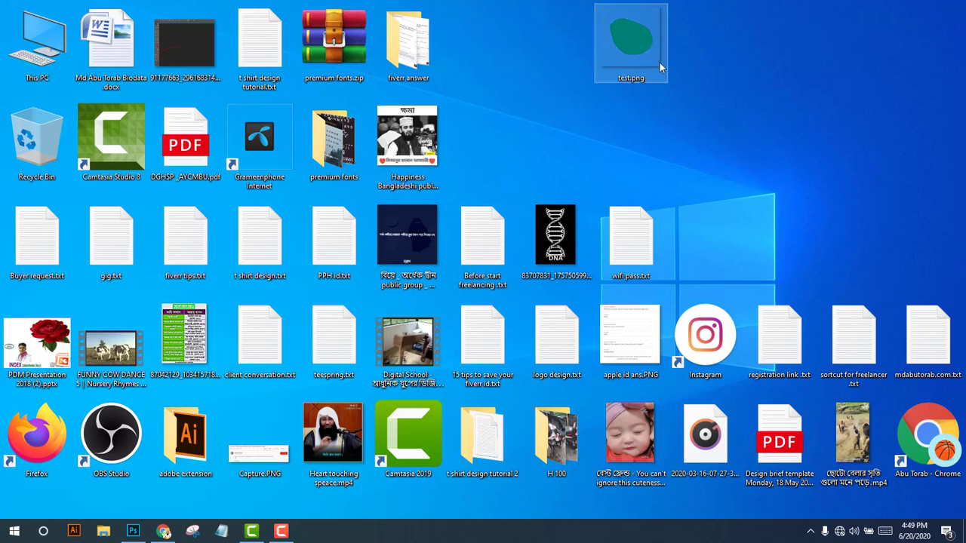
pyautogui.keyDown('ctrl'); pyautogui.scroll(-2, 636, 149); pyautogui.keyUp('ctrl')
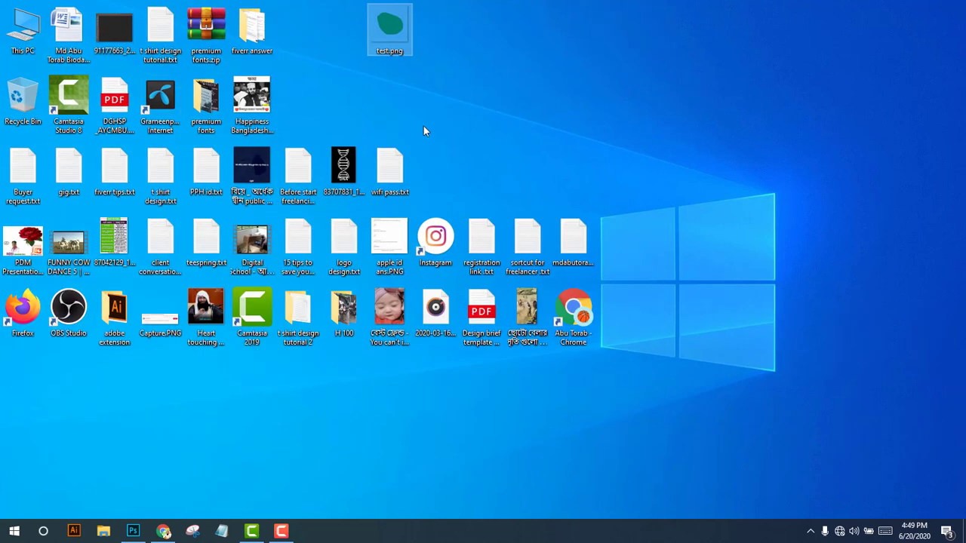
pyautogui.click(416, 95)
# Box-select the remaining desktop icons and regroup them into rows below.
pyautogui.moveTo(733, 414); pyautogui.dragTo(265, 128)
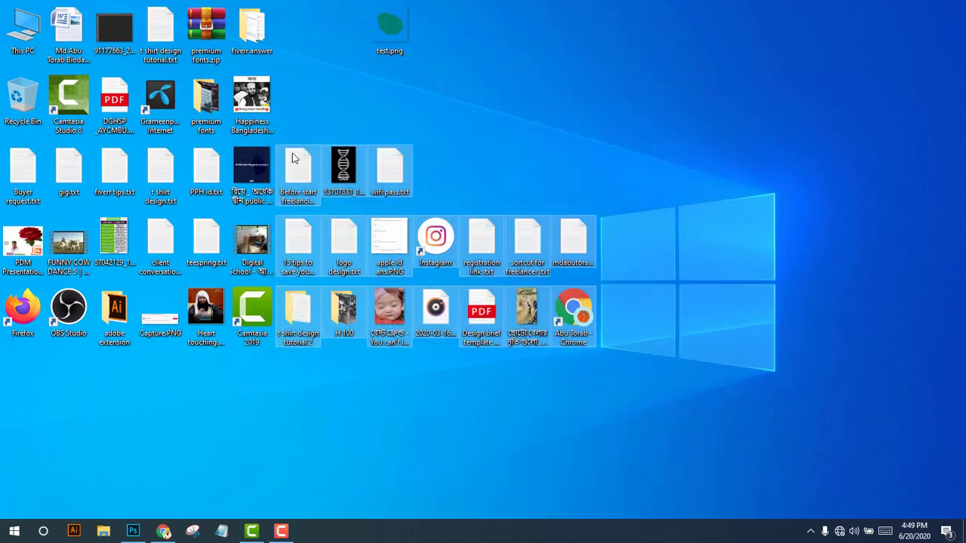
pyautogui.moveTo(339, 177); pyautogui.dragTo(17, 396)
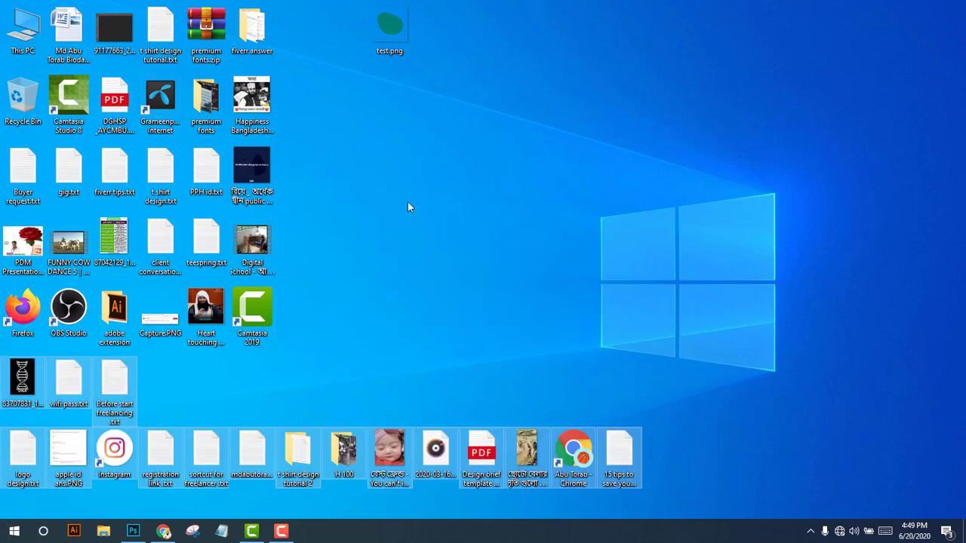
pyautogui.click(409, 206)
pyautogui.moveTo(642, 491)
pyautogui.mouseDown()
pyautogui.moveTo(238, 435)
pyautogui.moveTo(150, 366)
pyautogui.mouseUp()
pyautogui.click(461, 331)
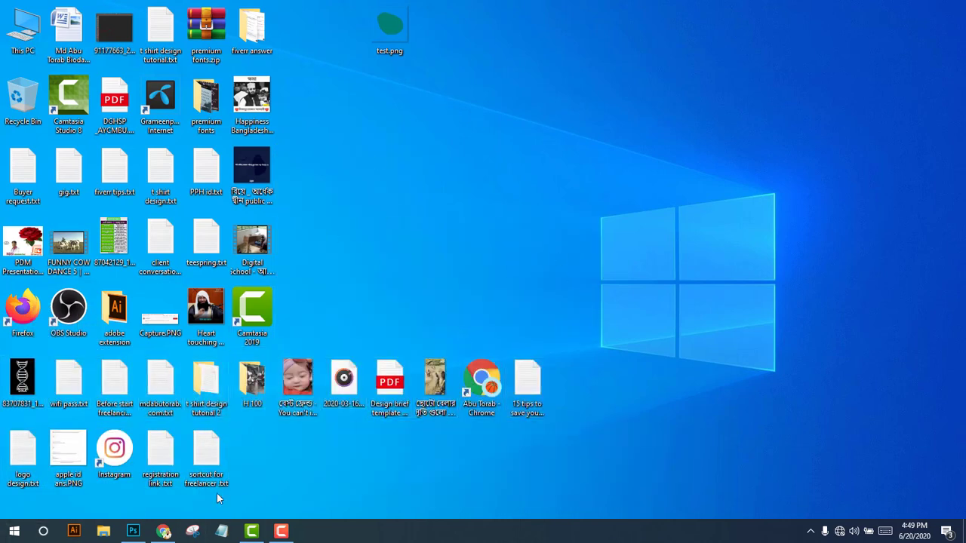
pyautogui.click(163, 531)
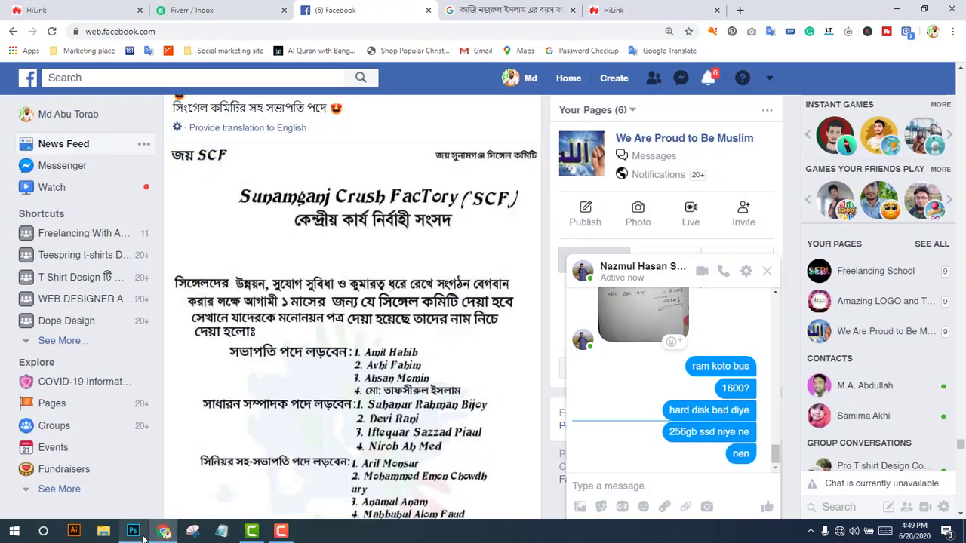
# Bring Photoshop back to the front and open Edit > Preferences.
pyautogui.click(163, 531)
pyautogui.click(143, 532)
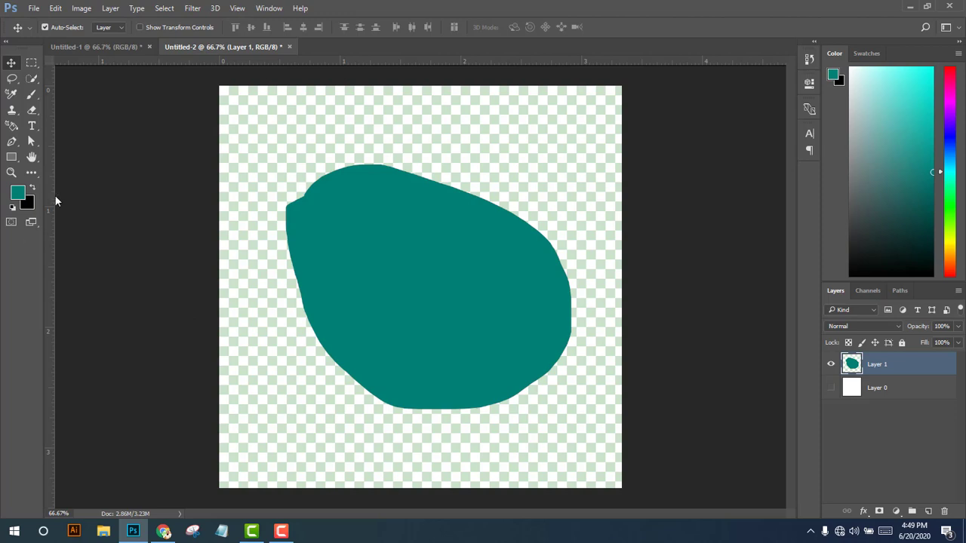
pyautogui.click(33, 9)
pyautogui.moveTo(76, 478)
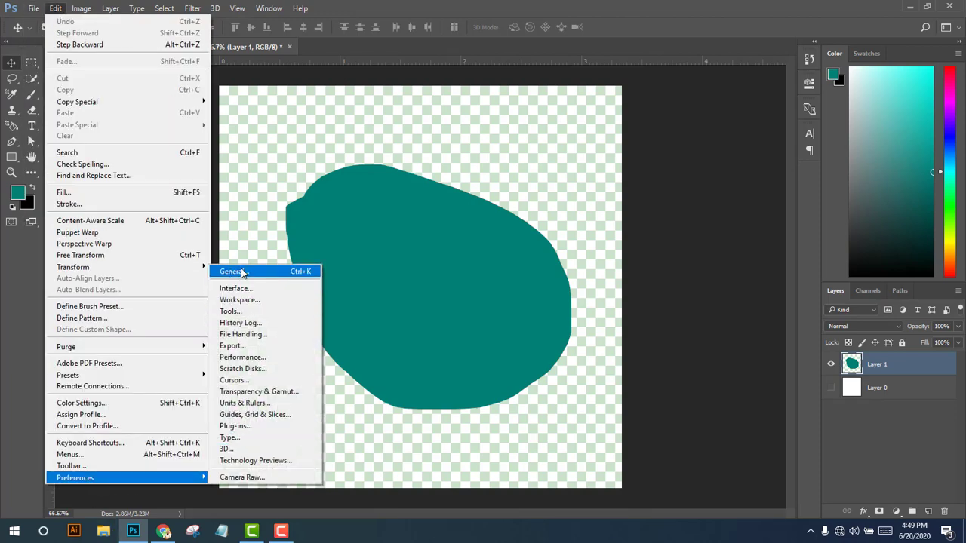
pyautogui.click(232, 311)
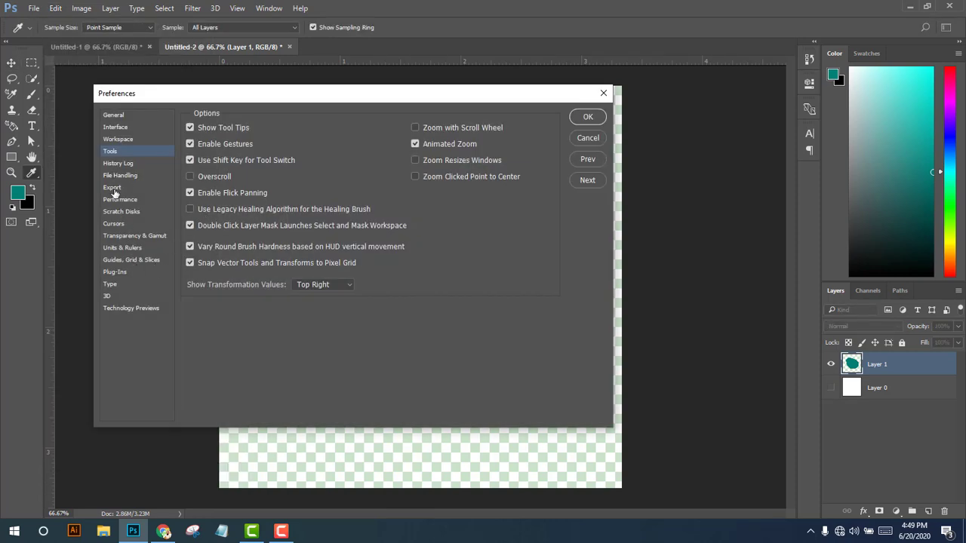
# Show Transparency & Gamut with grid size kept Large, and reposition the dialog.
pyautogui.click(127, 236)
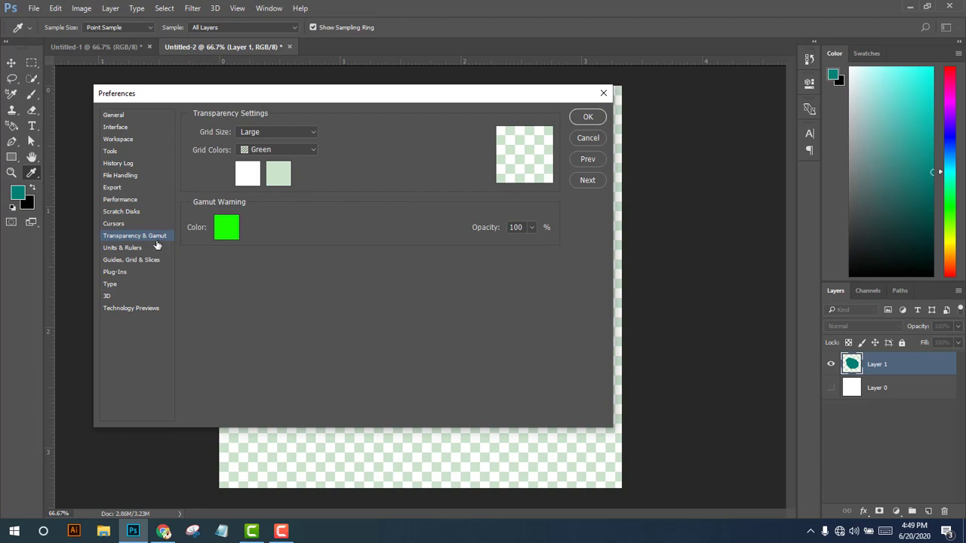
pyautogui.click(268, 132)
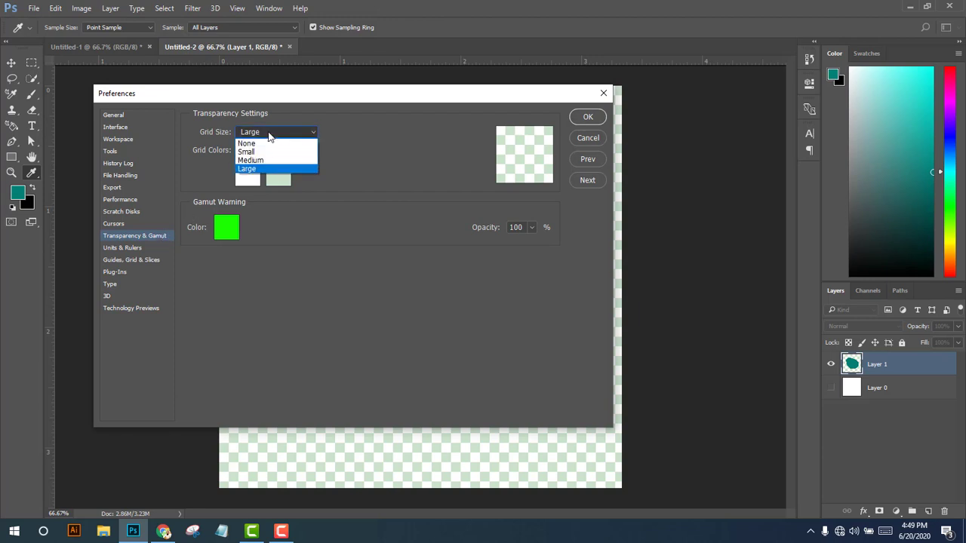
pyautogui.click(269, 132)
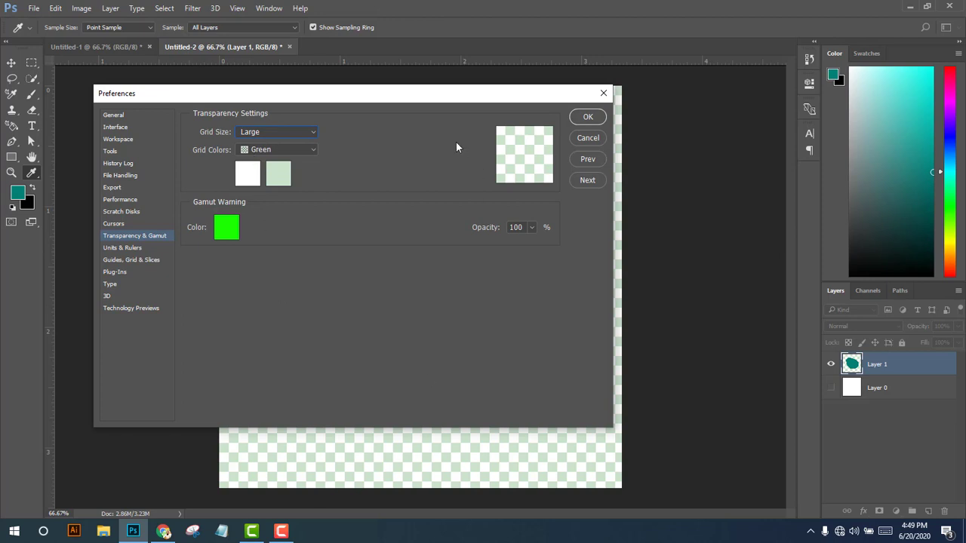
pyautogui.moveTo(430, 98); pyautogui.dragTo(577, 381)
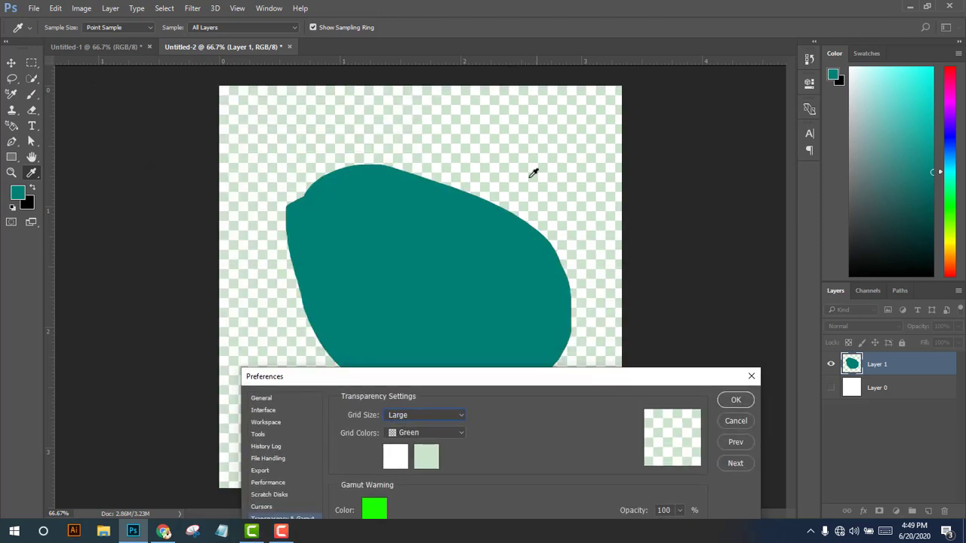
pyautogui.moveTo(440, 376); pyautogui.dragTo(314, 169)
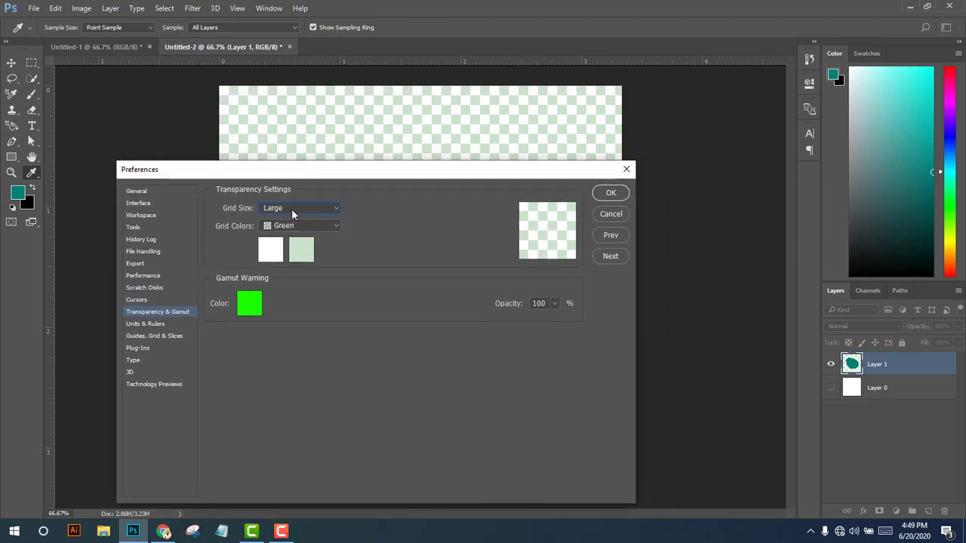
pyautogui.click(291, 208)
pyautogui.click(290, 218)
pyautogui.click(303, 210)
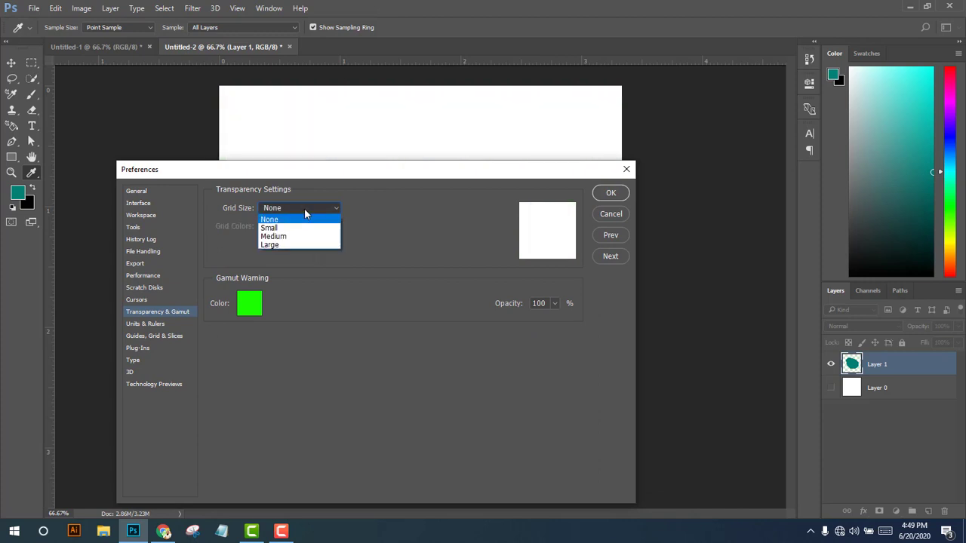
pyautogui.click(270, 227)
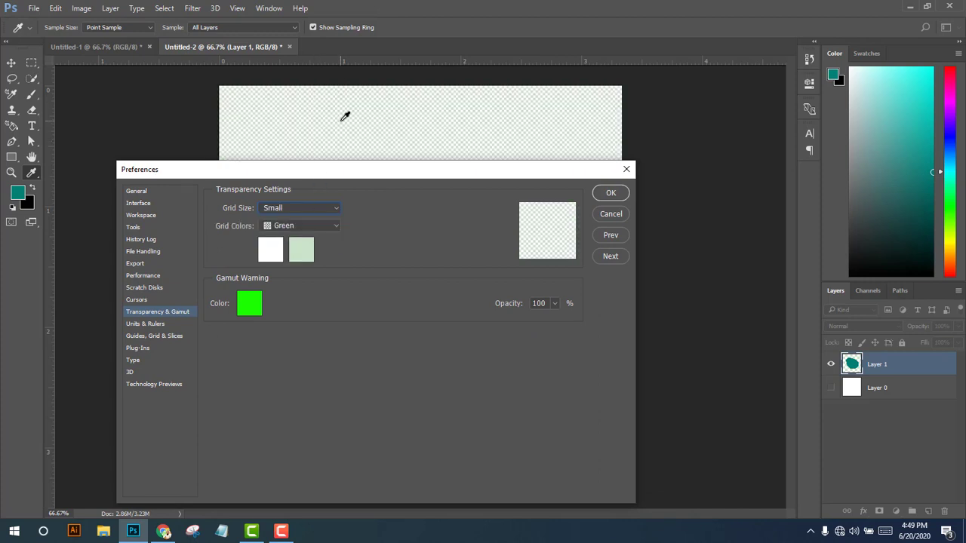
pyautogui.click(295, 225)
pyautogui.click(286, 209)
pyautogui.click(286, 209)
pyautogui.click(272, 228)
pyautogui.click(289, 226)
pyautogui.click(287, 224)
pyautogui.click(296, 208)
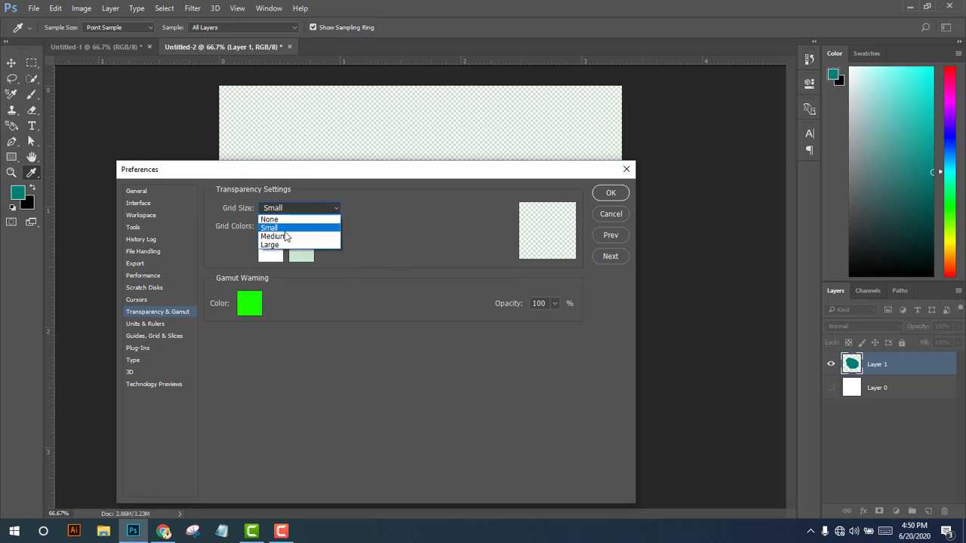
pyautogui.click(297, 207)
pyautogui.click(297, 207)
pyautogui.click(293, 237)
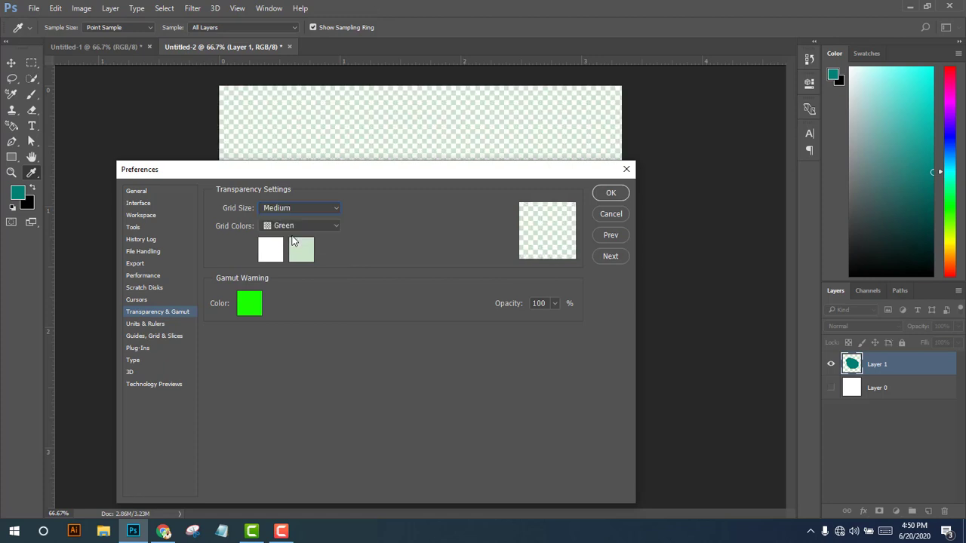
pyautogui.click(299, 209)
pyautogui.click(299, 246)
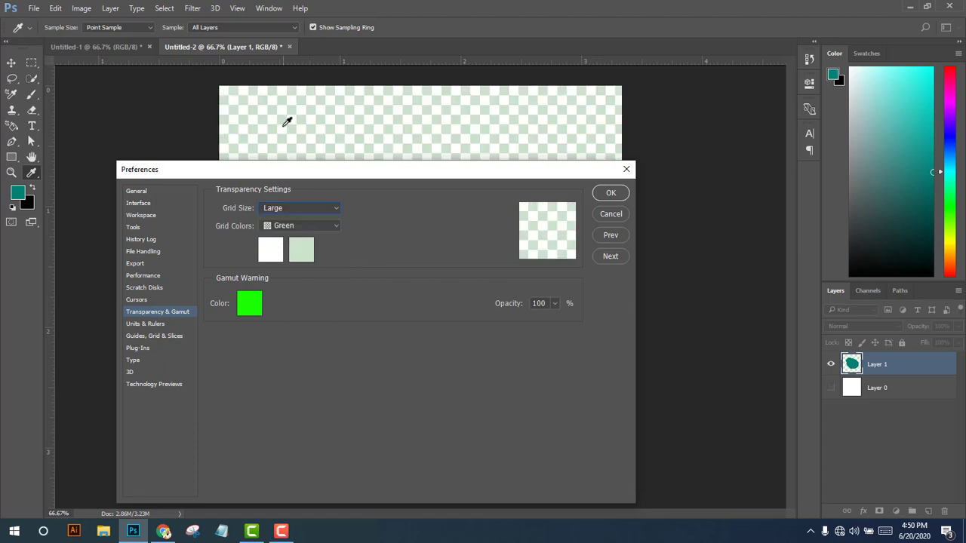
pyautogui.click(280, 246)
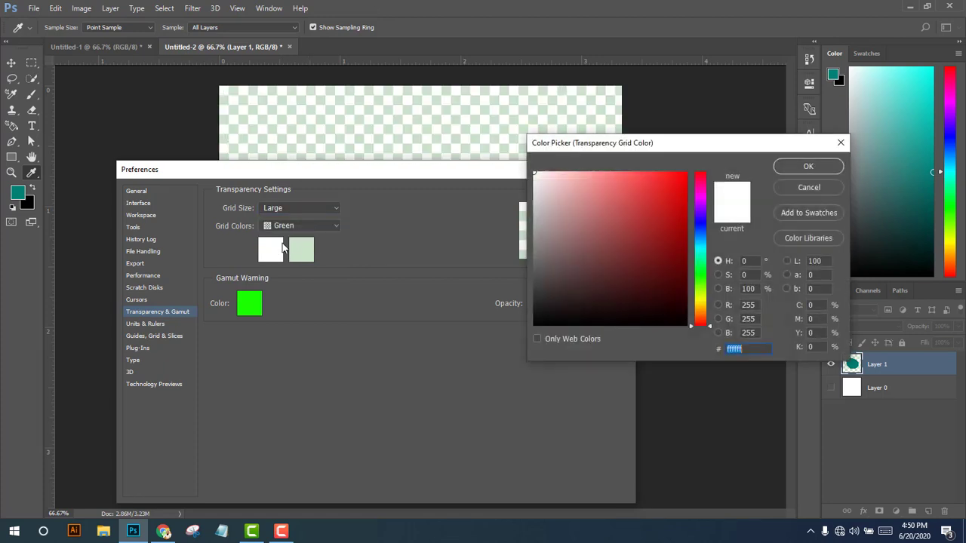
pyautogui.click(806, 164)
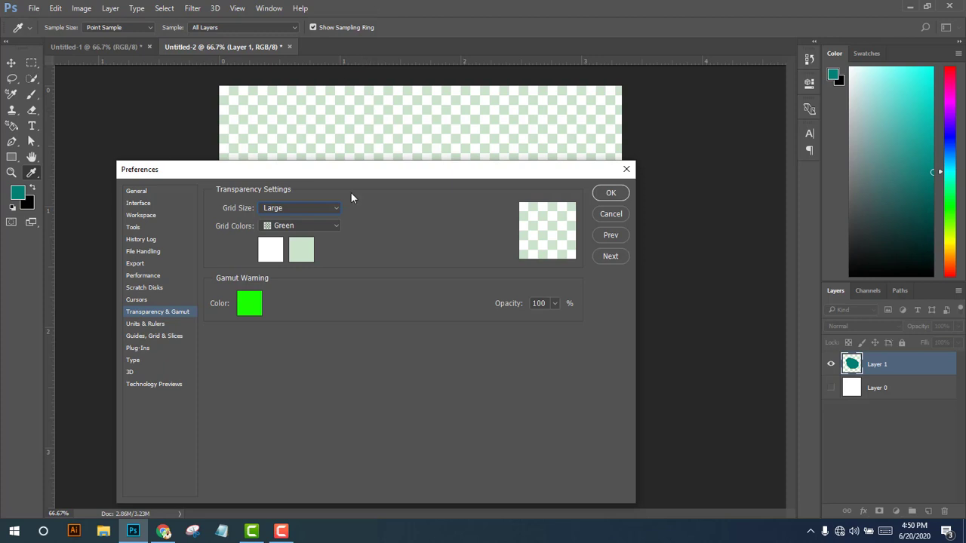
# Try Light, Medium, Dark and Red checkerboard colours, settling on Light grey.
pyautogui.click(325, 225)
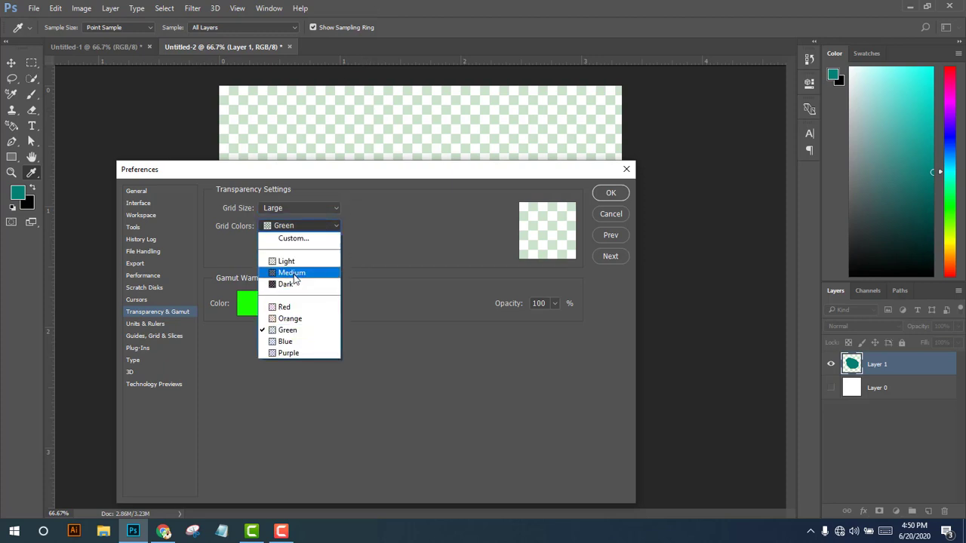
pyautogui.click(291, 264)
pyautogui.click(299, 225)
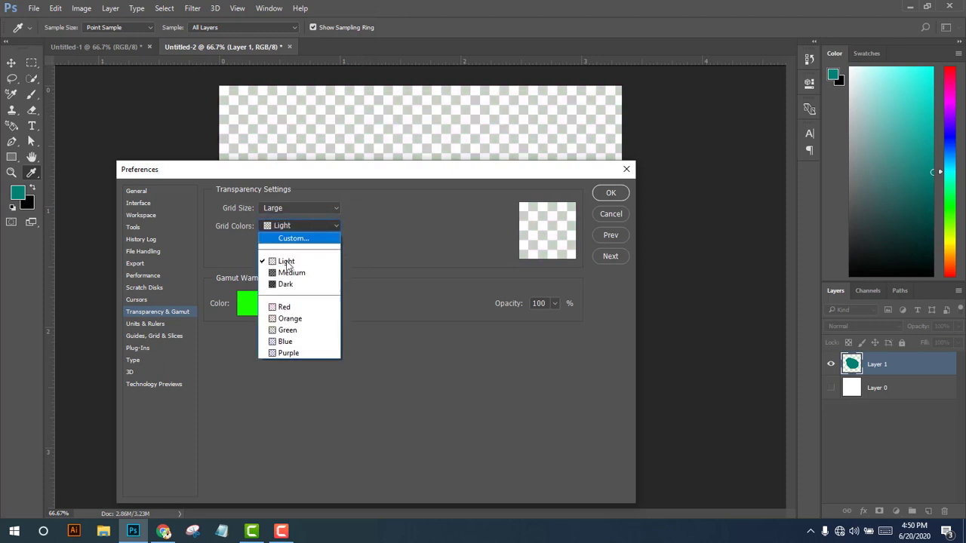
pyautogui.click(287, 273)
pyautogui.click(302, 220)
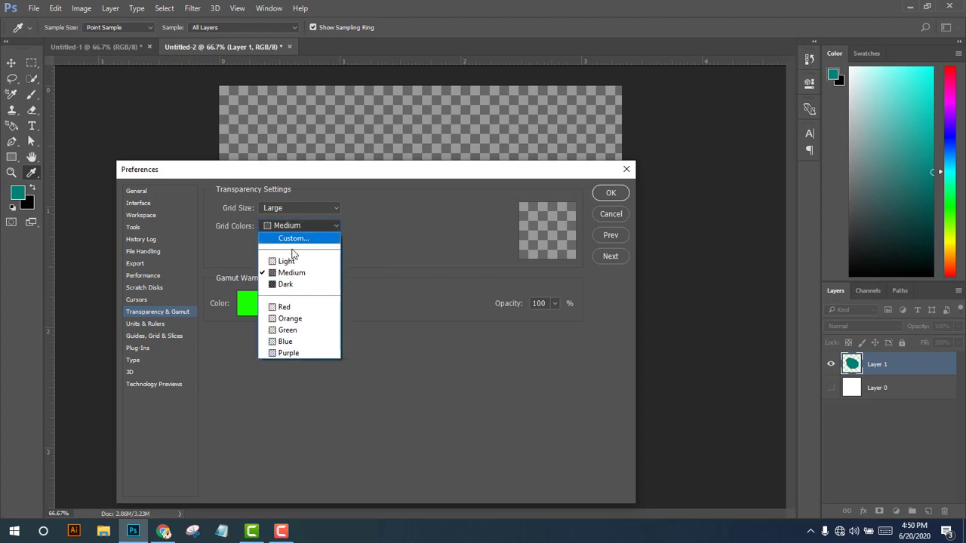
pyautogui.click(292, 284)
pyautogui.click(302, 230)
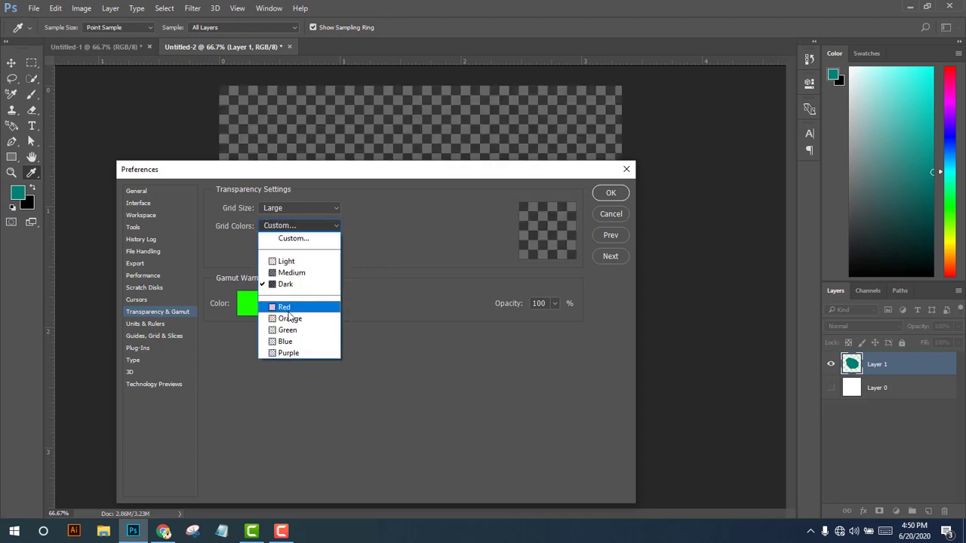
pyautogui.click(289, 308)
pyautogui.click(334, 225)
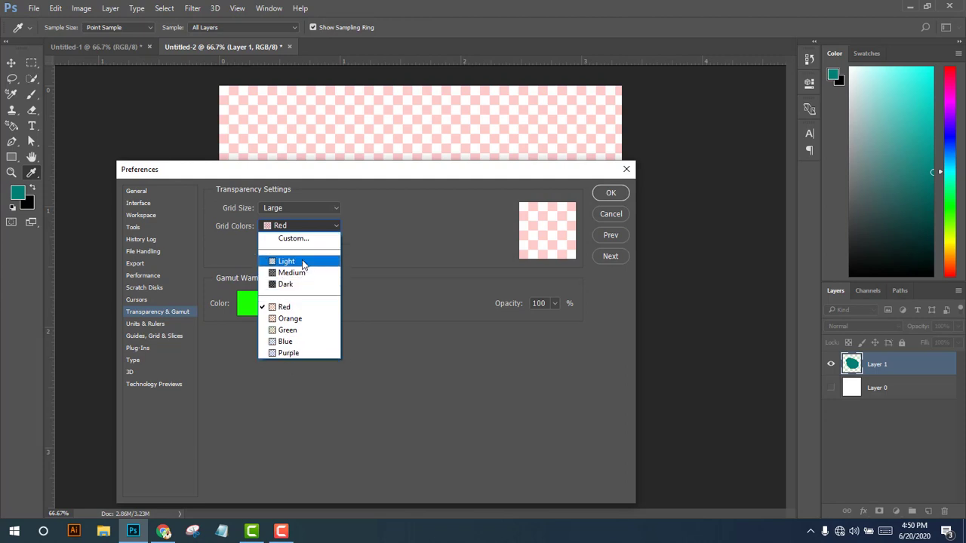
pyautogui.click(289, 261)
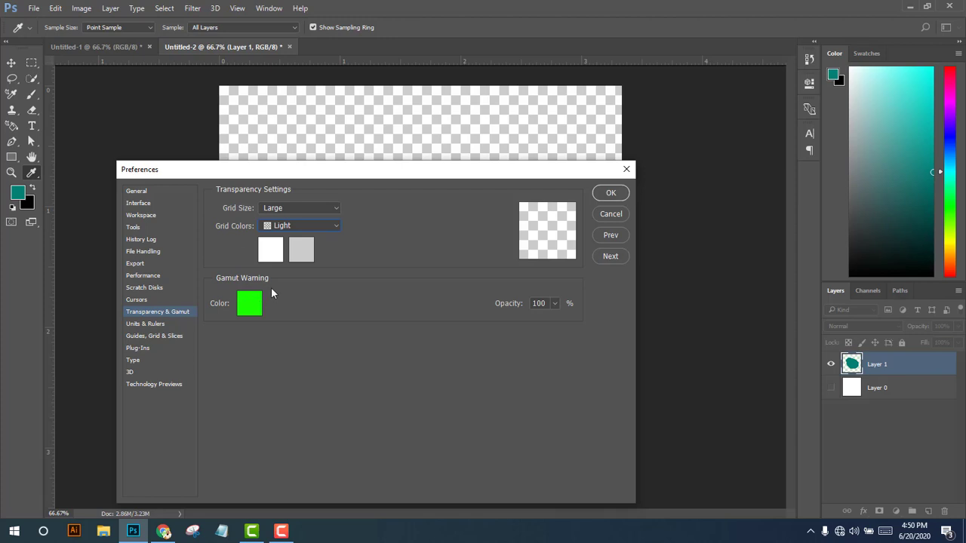
# Check that rulers read Inches under Units & Rulers, then close Preferences with OK.
pyautogui.click(145, 323)
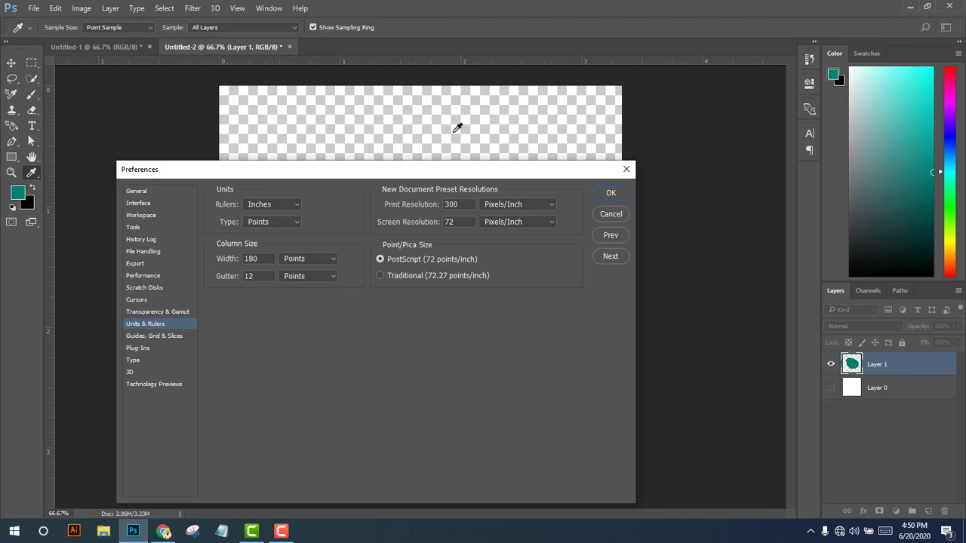
pyautogui.click(612, 193)
pyautogui.press('v')
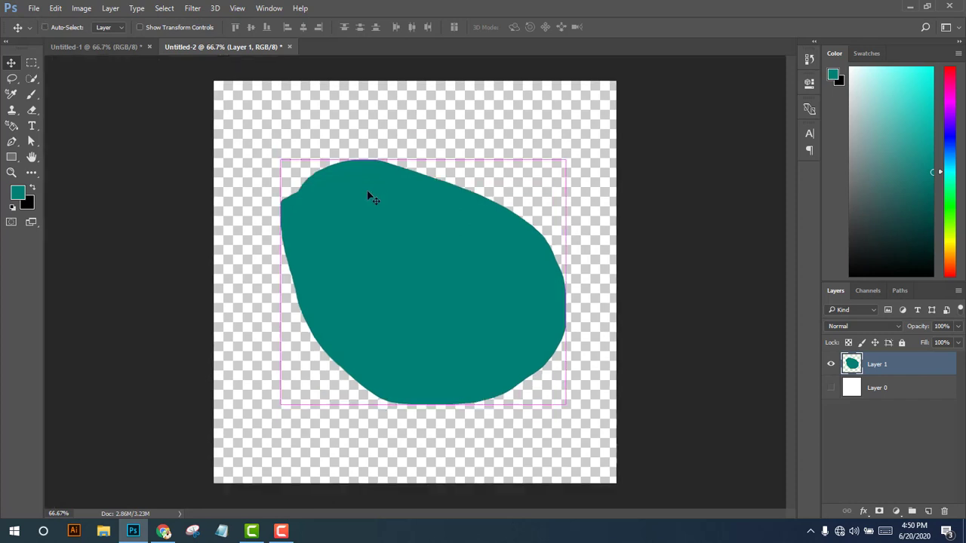
pyautogui.click(237, 8)
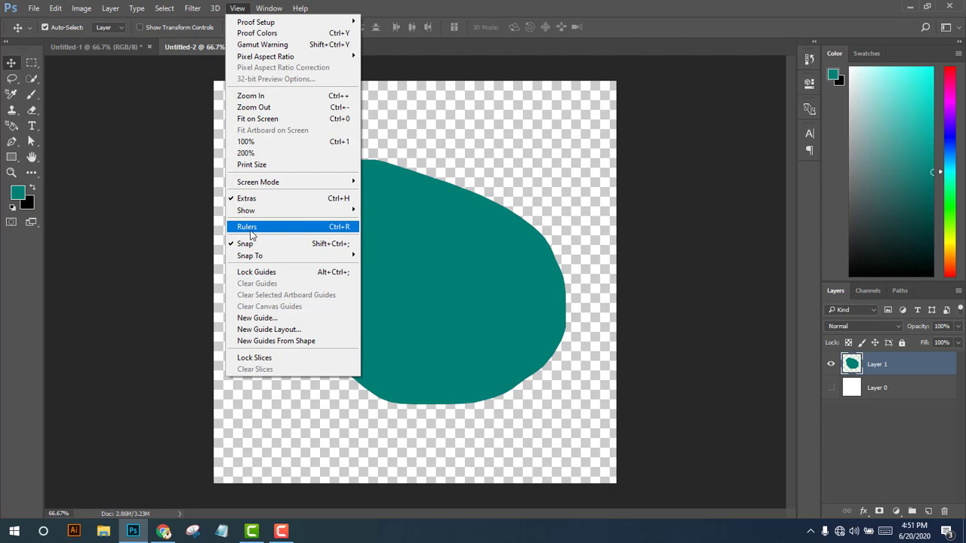
# Show the rulers and switch their units through pixels, inches and centimeters.
pyautogui.click(261, 229)
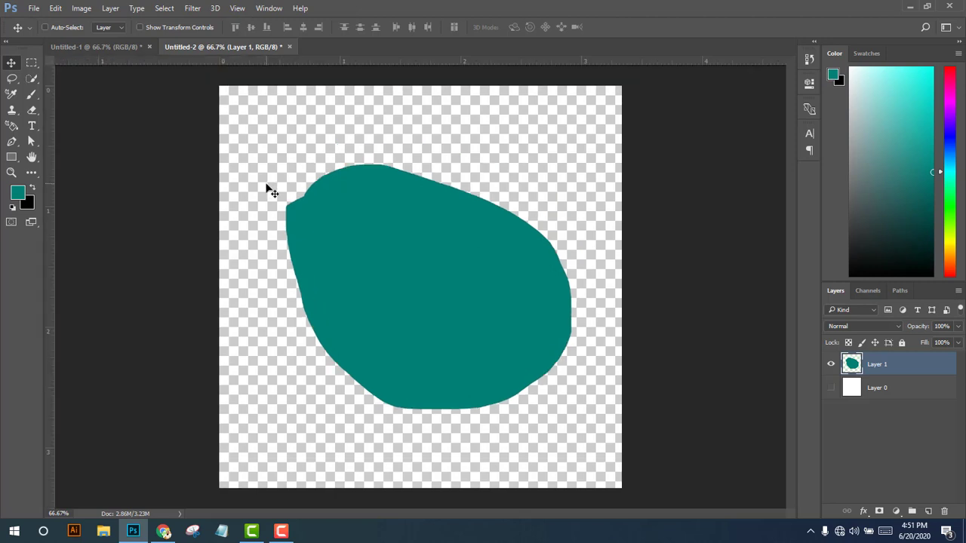
pyautogui.rightClick(370, 61)
pyautogui.click(400, 68)
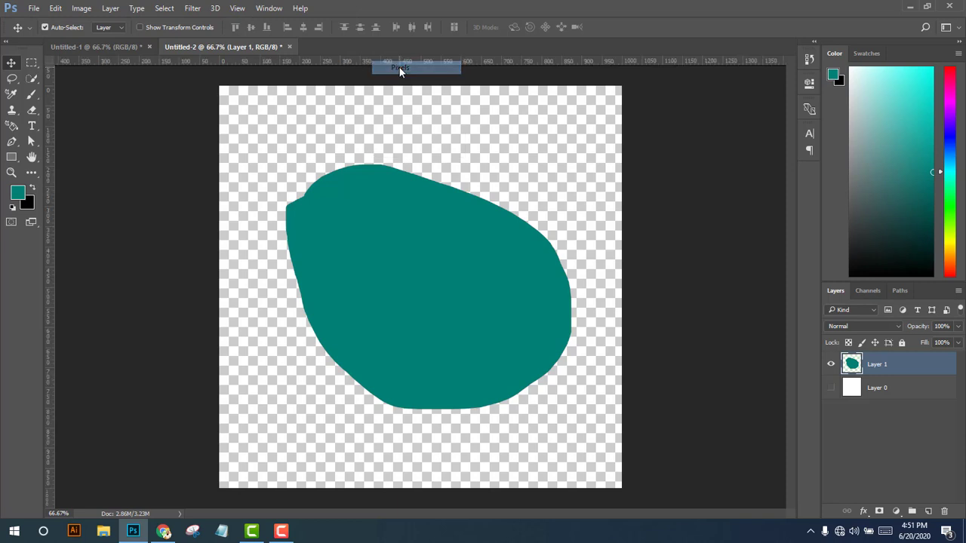
pyautogui.rightClick(427, 63)
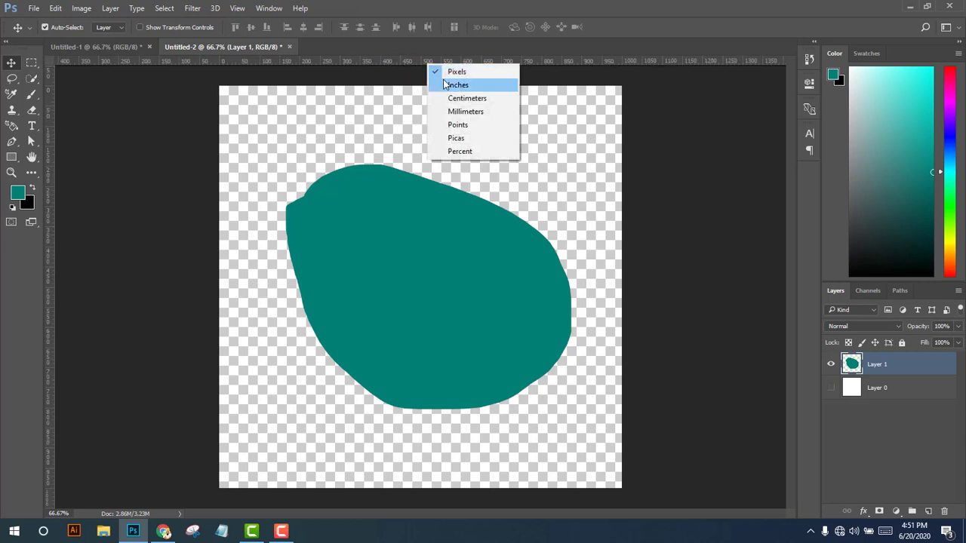
pyautogui.click(445, 84)
pyautogui.rightClick(417, 60)
pyautogui.click(440, 96)
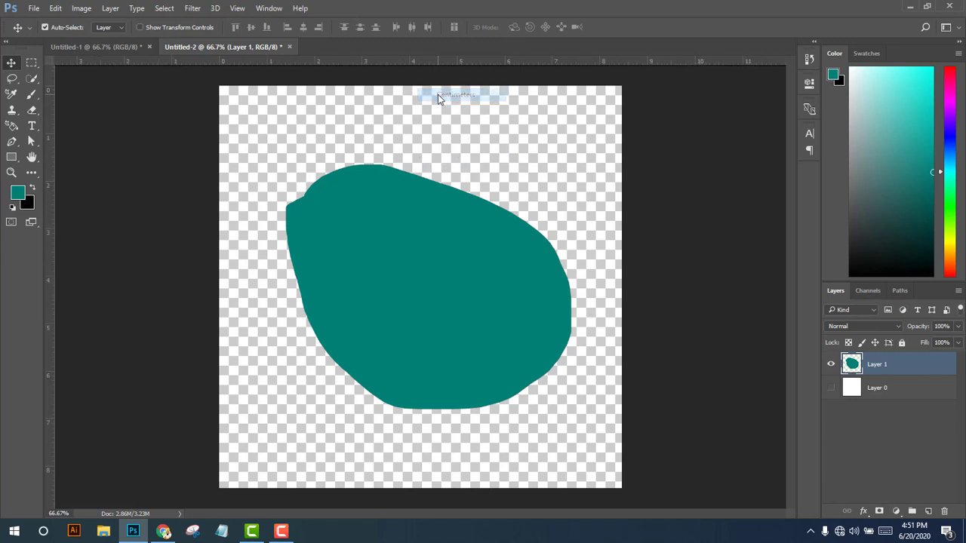
# Make the pasteboard Medium Gray and try points before returning rulers to centimeters.
pyautogui.rightClick(429, 65)
pyautogui.click(450, 114)
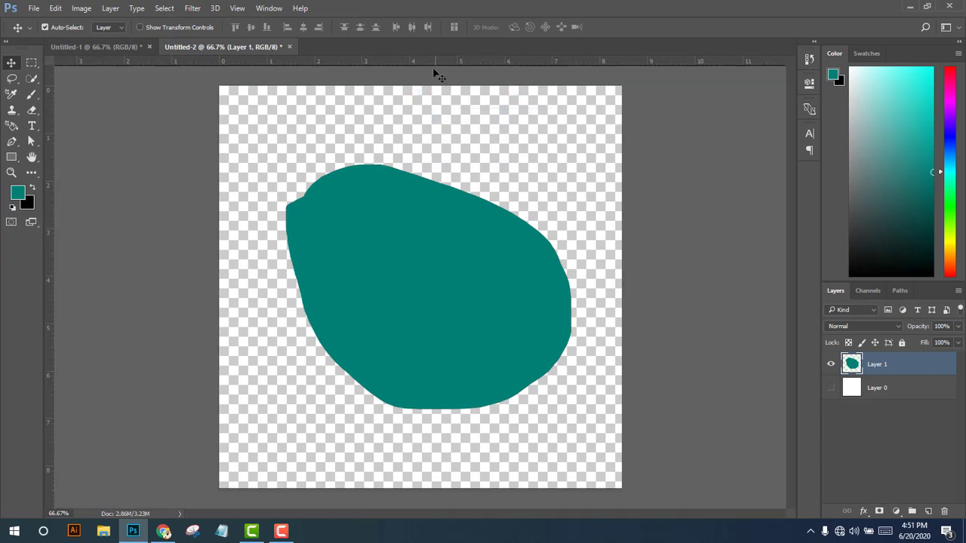
pyautogui.rightClick(430, 64)
pyautogui.click(455, 122)
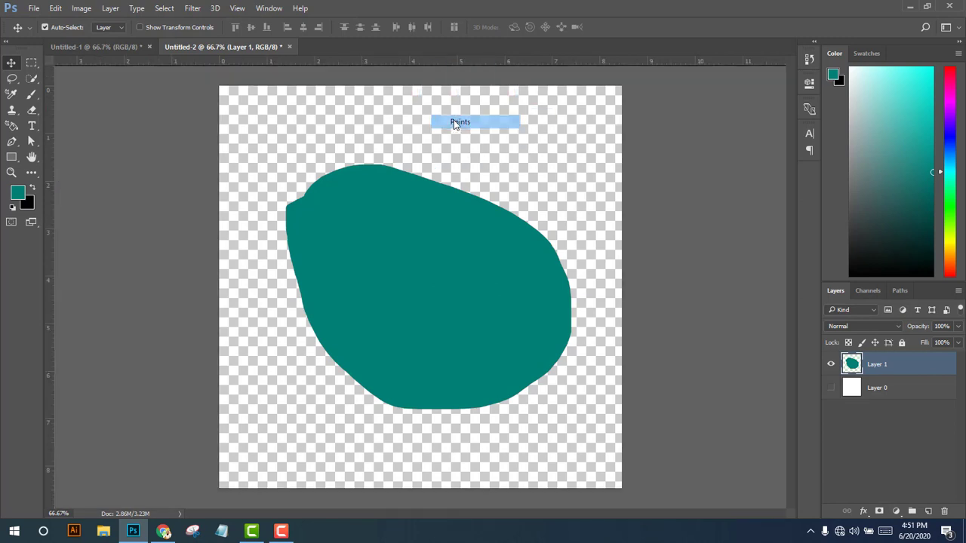
pyautogui.rightClick(431, 62)
pyautogui.click(465, 98)
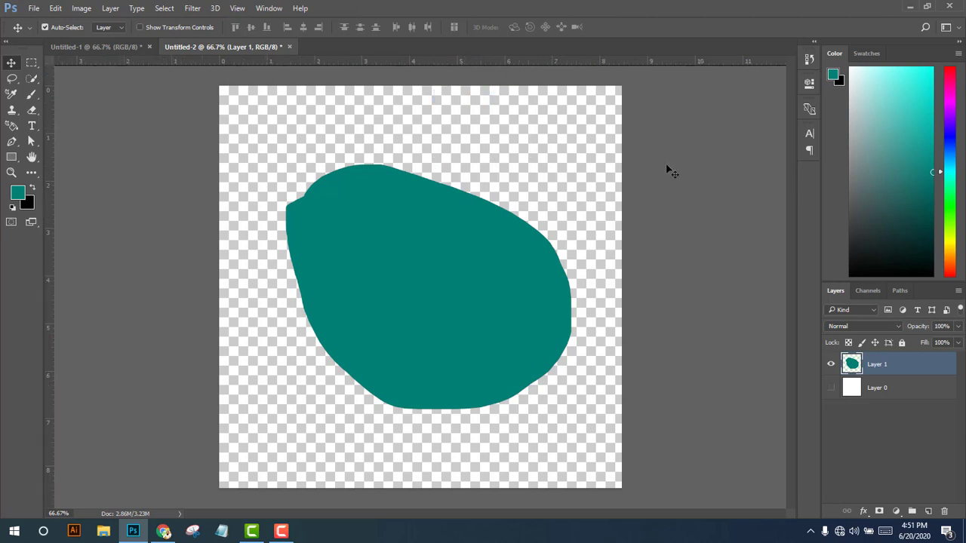
pyautogui.rightClick(673, 120)
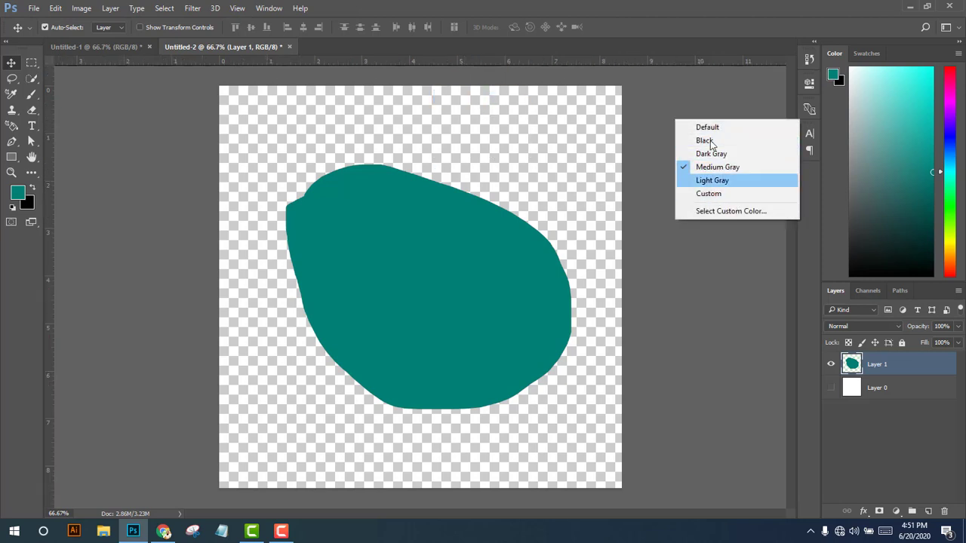
# Try Default, Black and Light Gray pasteboard colours, ending on the default dark grey.
pyautogui.rightClick(682, 238)
pyautogui.rightClick(672, 177)
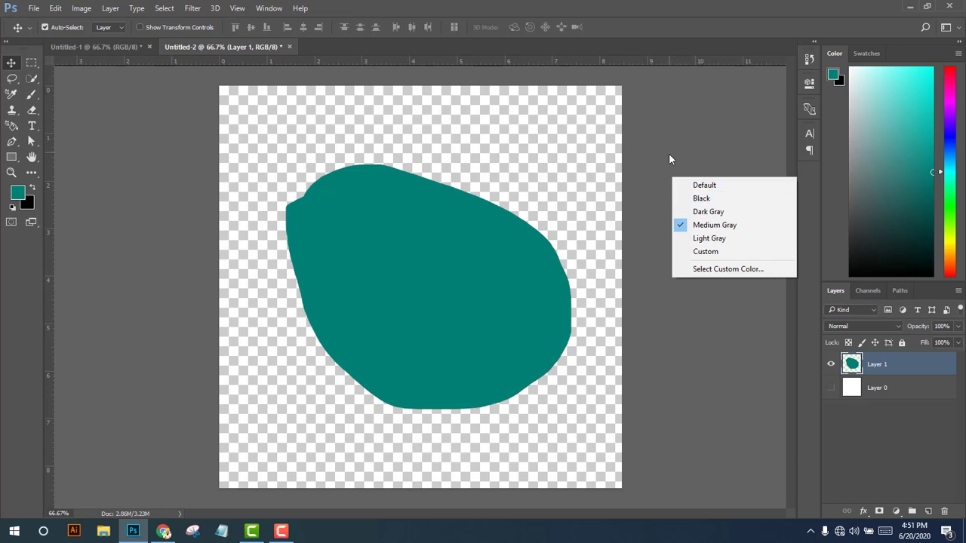
pyautogui.click(695, 185)
pyautogui.rightClick(668, 133)
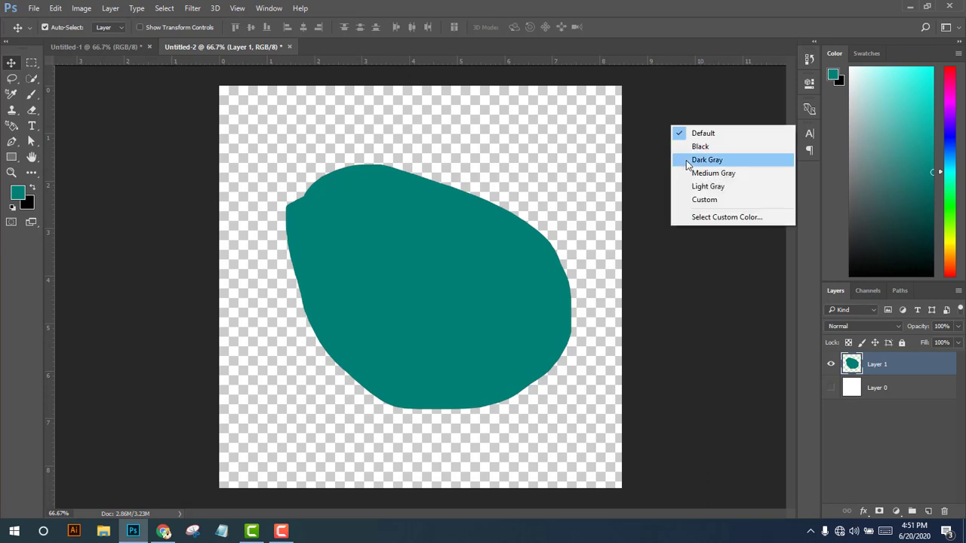
pyautogui.click(693, 153)
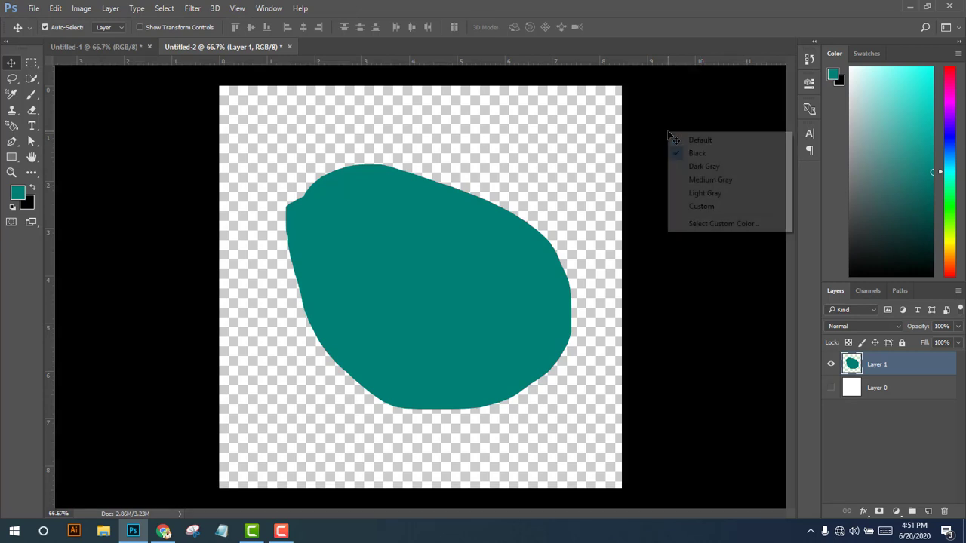
pyautogui.click(705, 195)
pyautogui.rightClick(676, 143)
pyautogui.click(704, 153)
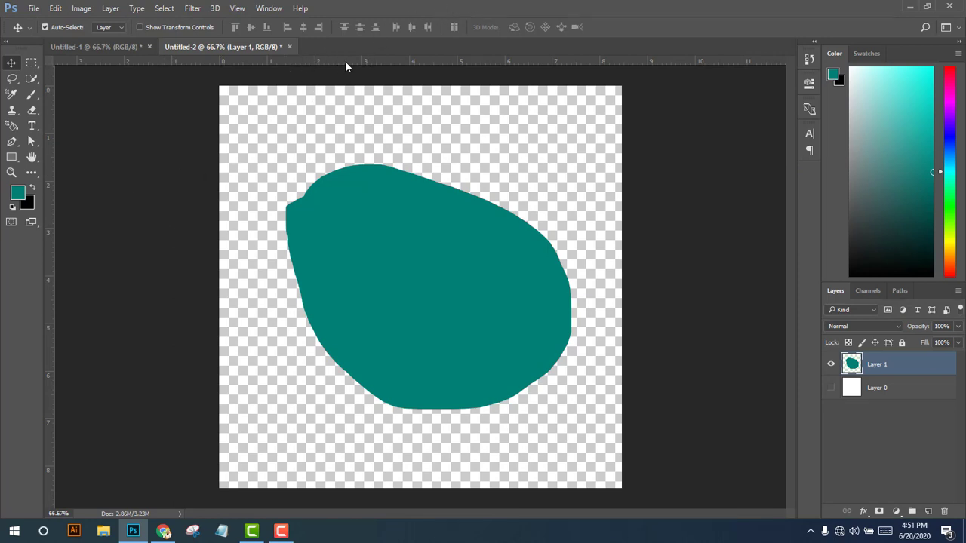
# Drag guides near the top, bottom, left and right canvas edges from the rulers.
pyautogui.moveTo(345, 63); pyautogui.dragTo(353, 114)
pyautogui.moveTo(353, 62); pyautogui.dragTo(412, 464)
pyautogui.moveTo(52, 301); pyautogui.dragTo(247, 356)
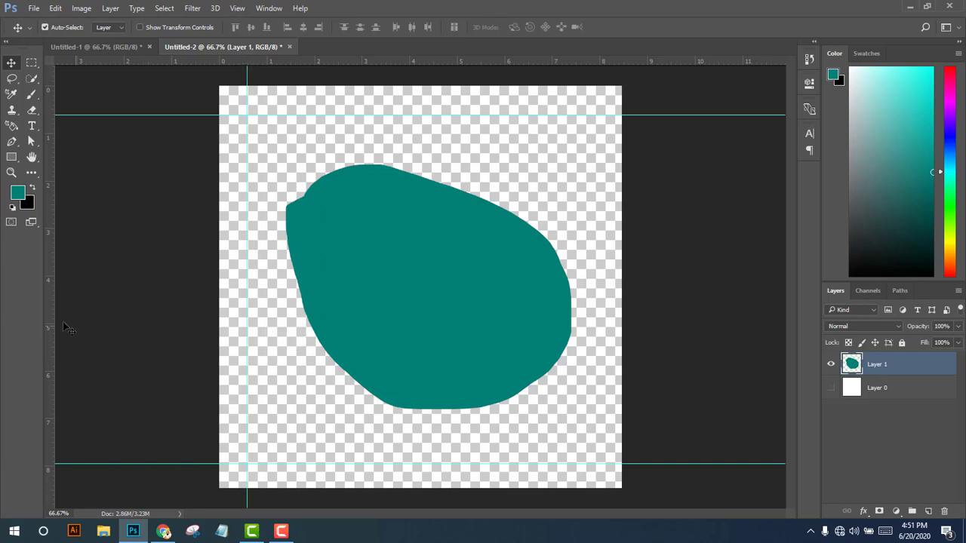
pyautogui.moveTo(46, 314)
pyautogui.mouseDown()
pyautogui.moveTo(374, 372)
pyautogui.moveTo(625, 371)
pyautogui.moveTo(625, 382)
pyautogui.moveTo(596, 393)
pyautogui.mouseUp()
pyautogui.press('ctrl')
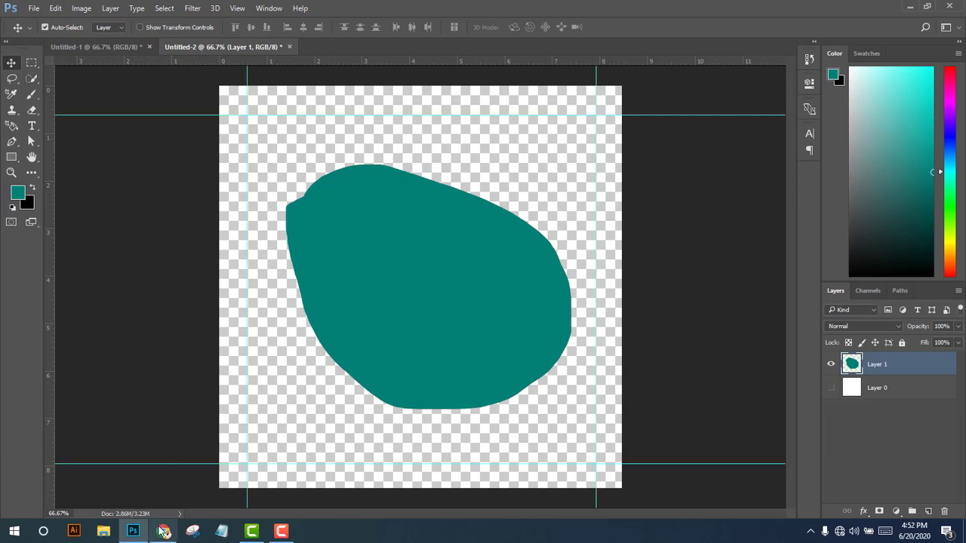
# Switch between the Untitled-1 and Untitled-2 tabs, ending on the teal blob document.
pyautogui.click(131, 532)
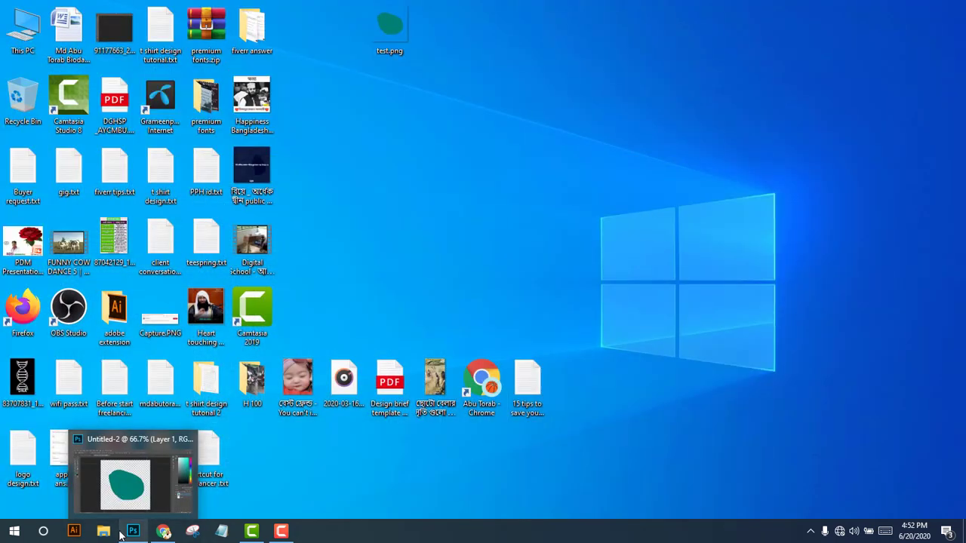
pyautogui.click(120, 532)
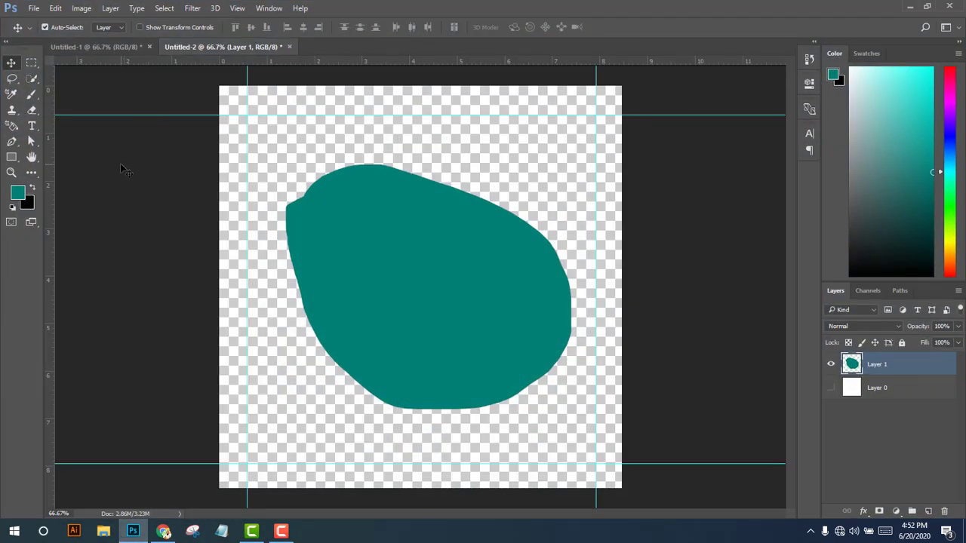
pyautogui.click(91, 49)
pyautogui.click(194, 46)
pyautogui.click(120, 45)
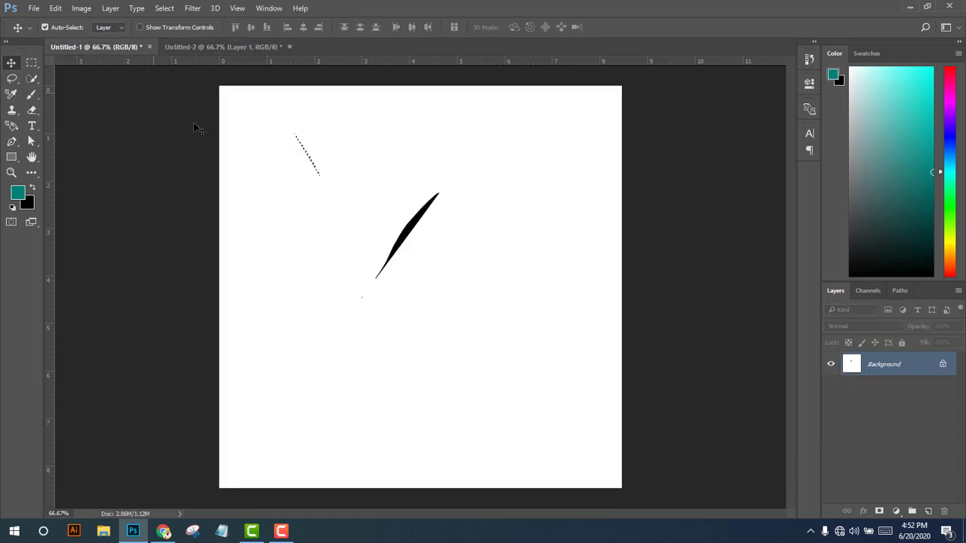
pyautogui.click(185, 48)
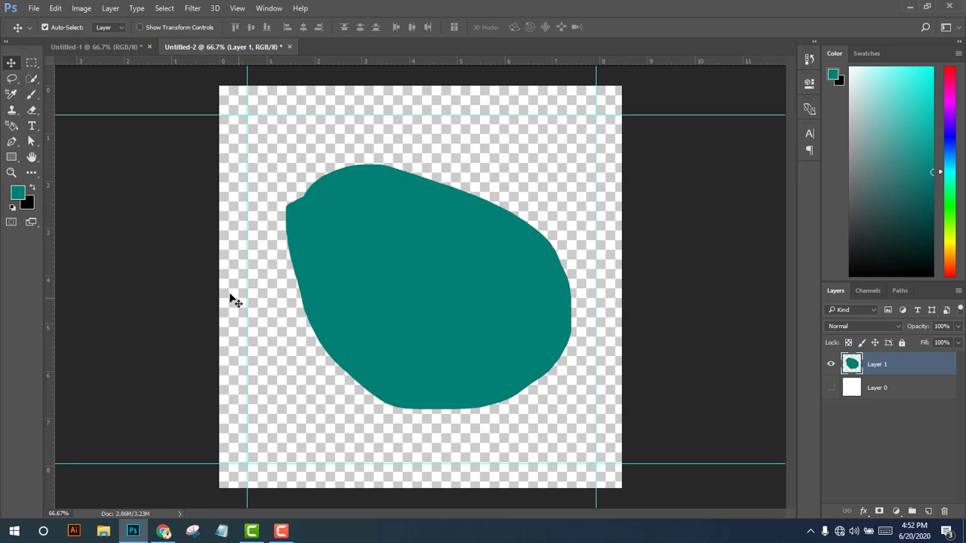
pyautogui.click(55, 8)
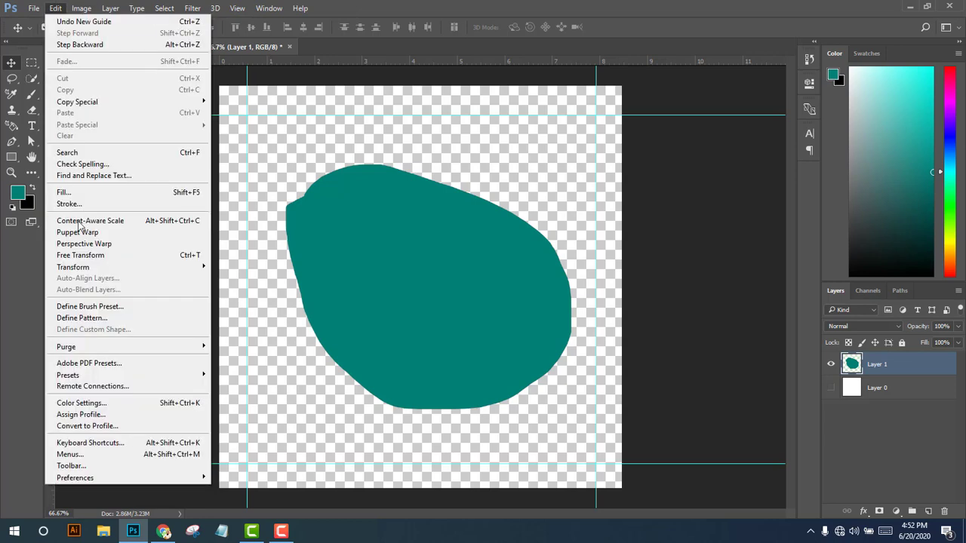
pyautogui.moveTo(75, 477)
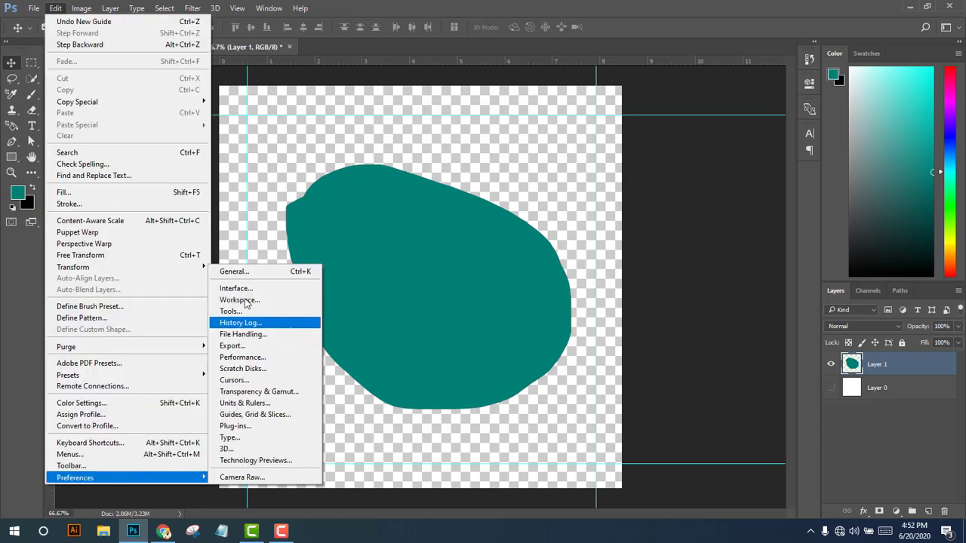
# Set the Canvas guide colour to Light Red in Guides, Grid & Slices preferences.
pyautogui.click(244, 311)
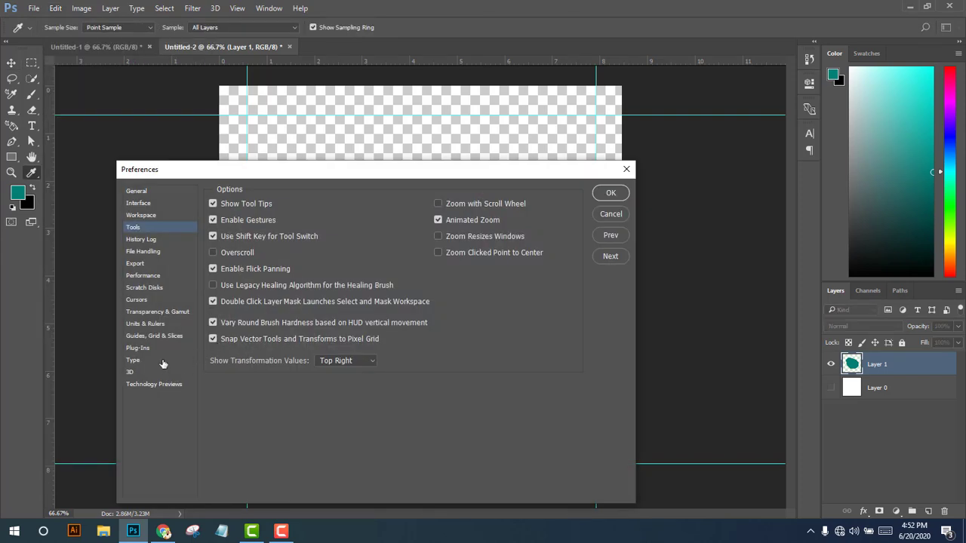
pyautogui.click(145, 336)
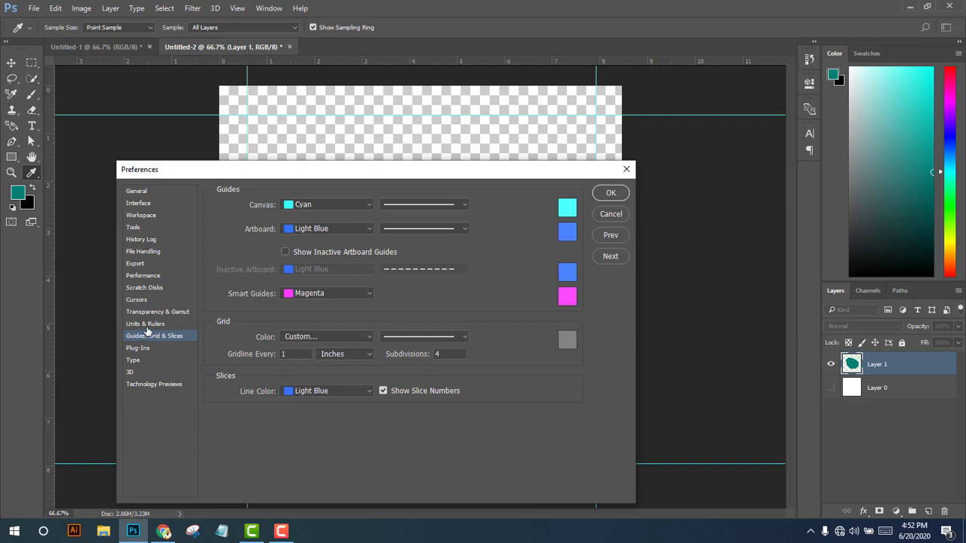
pyautogui.click(146, 325)
pyautogui.click(151, 336)
pyautogui.click(319, 205)
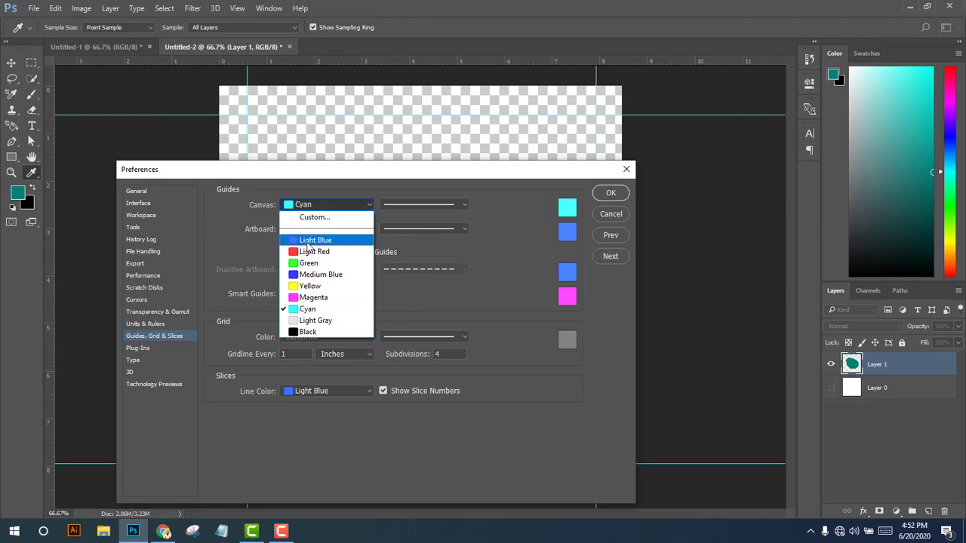
pyautogui.click(305, 240)
pyautogui.click(317, 204)
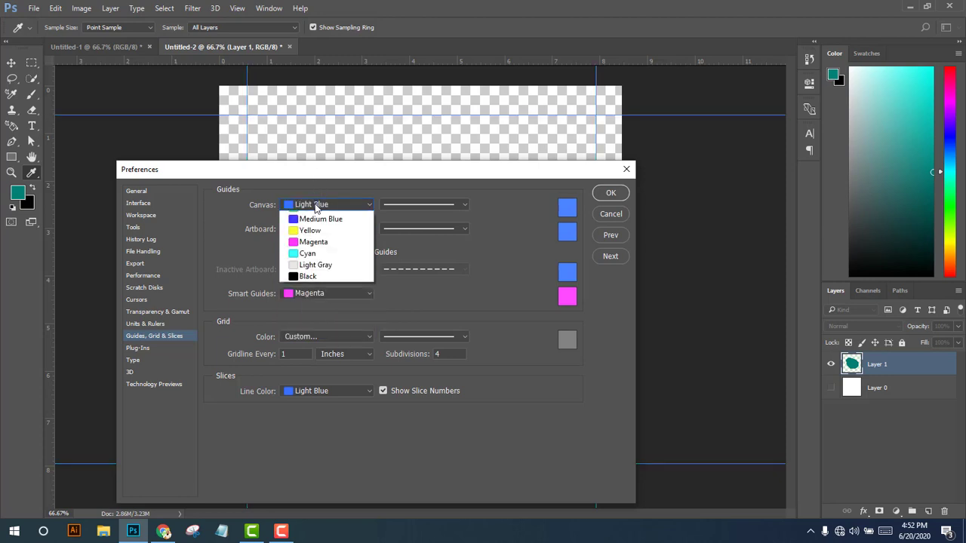
pyautogui.click(315, 253)
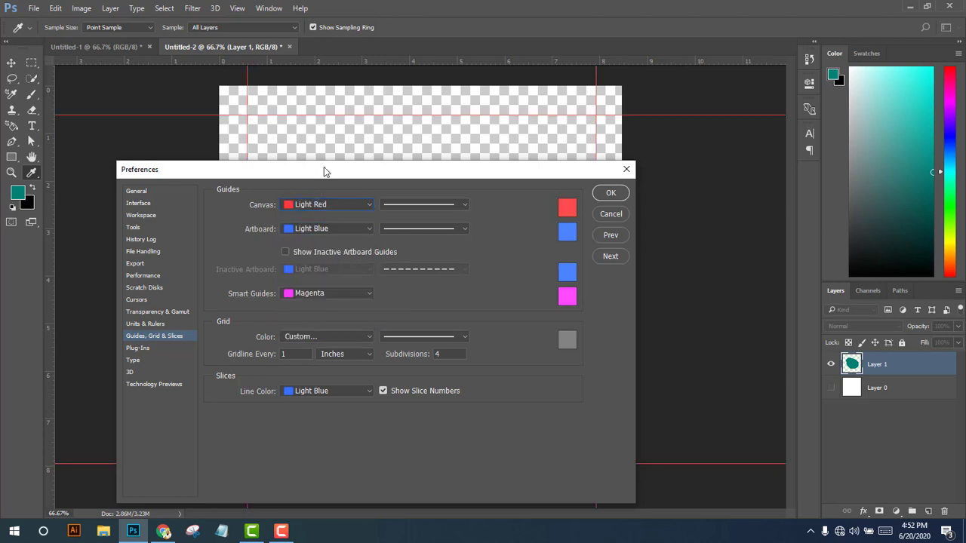
# Set the Artboard guide colour to Light Red.
pyautogui.click(318, 205)
pyautogui.click(290, 338)
pyautogui.click(349, 228)
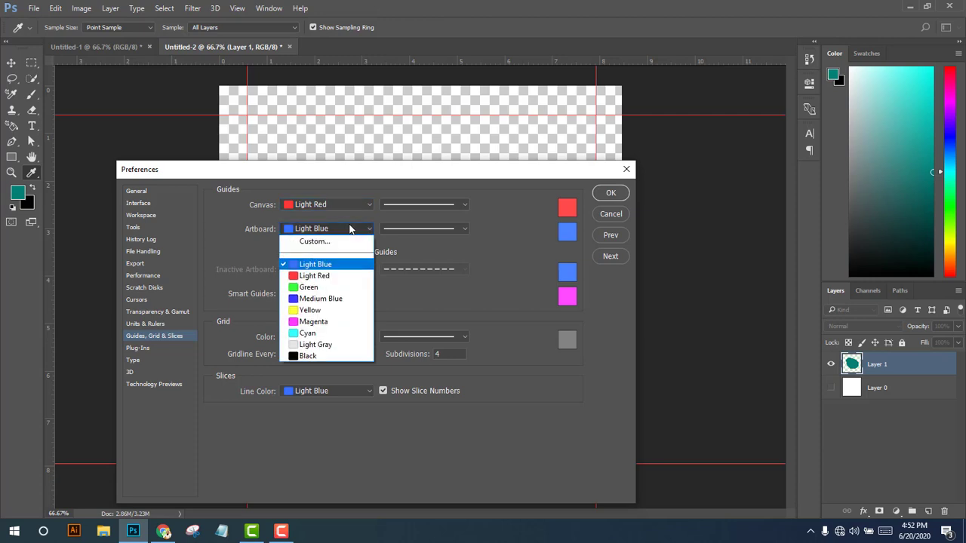
pyautogui.click(302, 276)
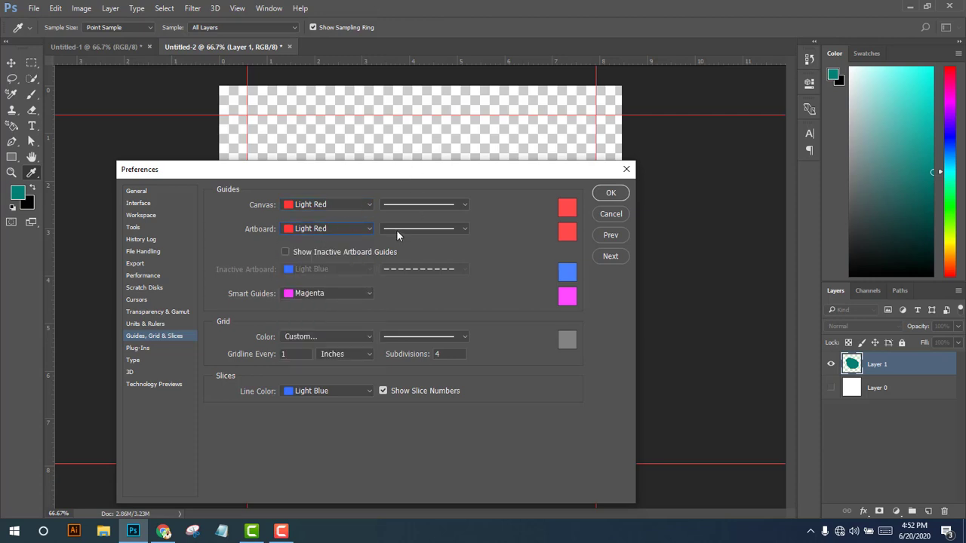
pyautogui.click(328, 293)
pyautogui.click(451, 278)
# Glance at the Plug-ins and Type pages, then apply the guide colours with OK.
pyautogui.click(130, 348)
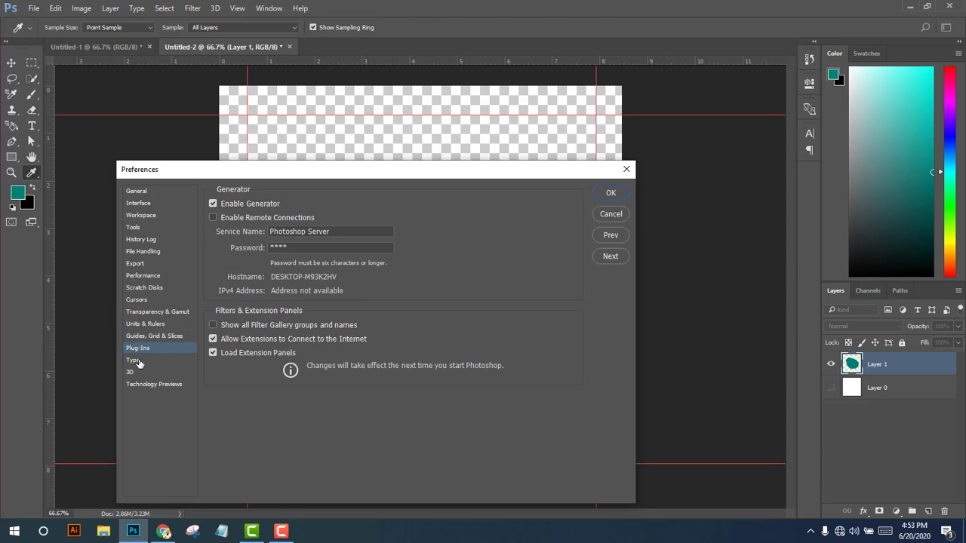
pyautogui.click(138, 363)
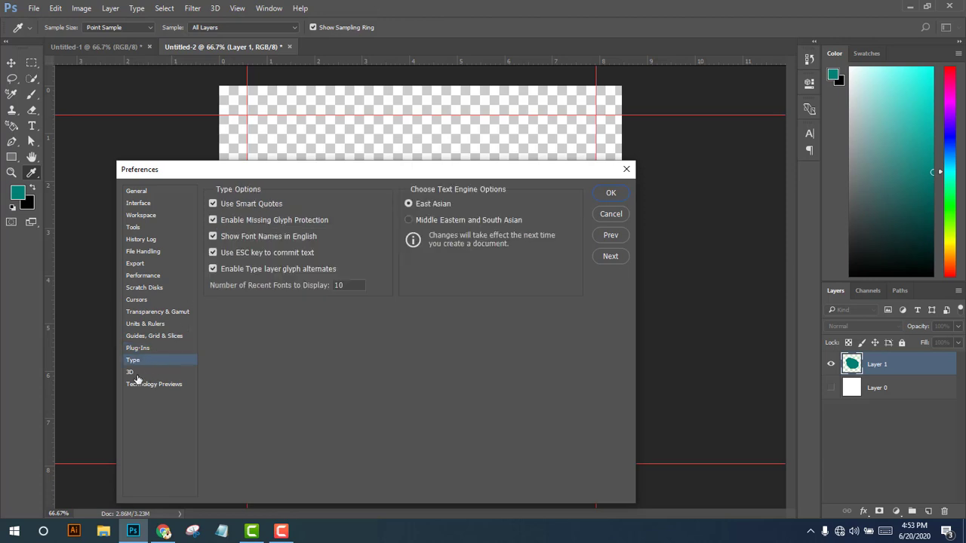
pyautogui.click(136, 374)
pyautogui.click(138, 363)
pyautogui.moveTo(182, 175); pyautogui.dragTo(176, 145)
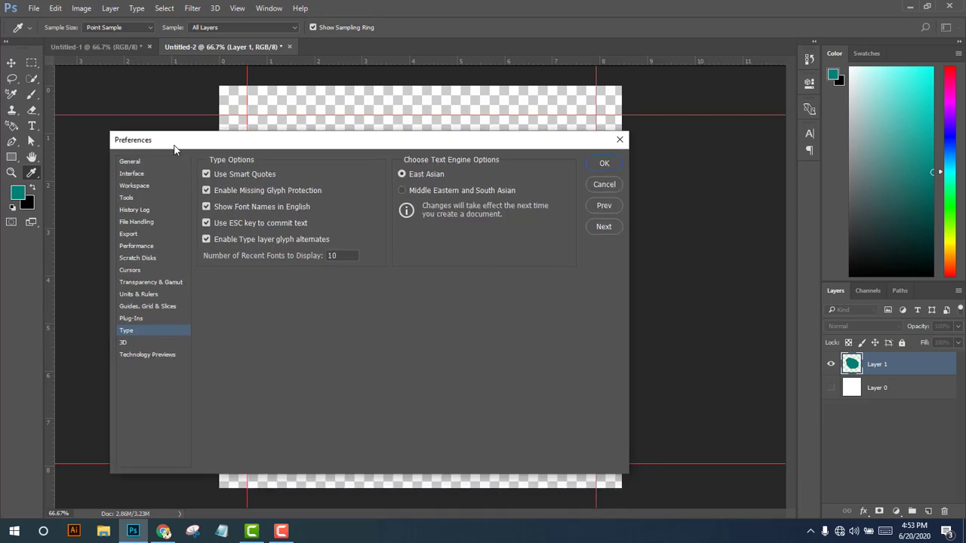
pyautogui.click(604, 164)
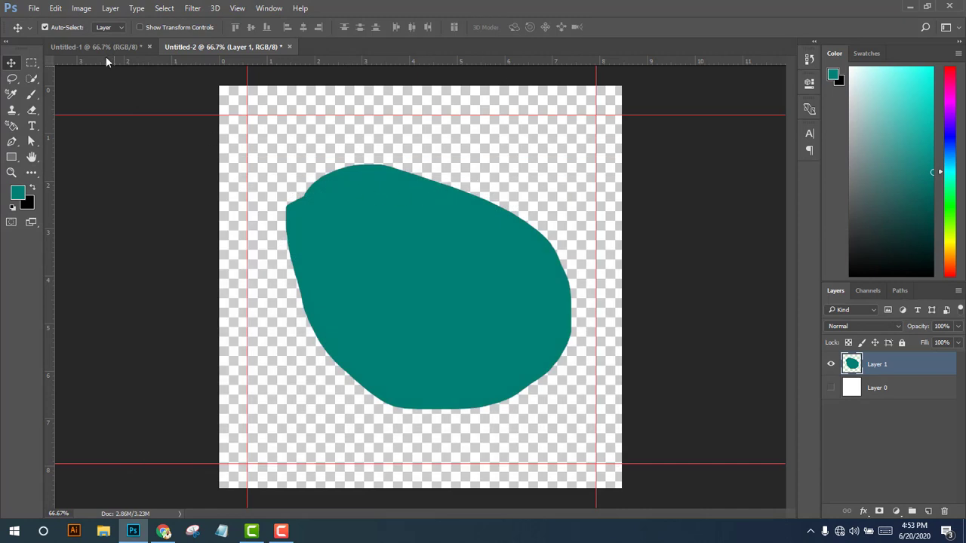
pyautogui.click(56, 8)
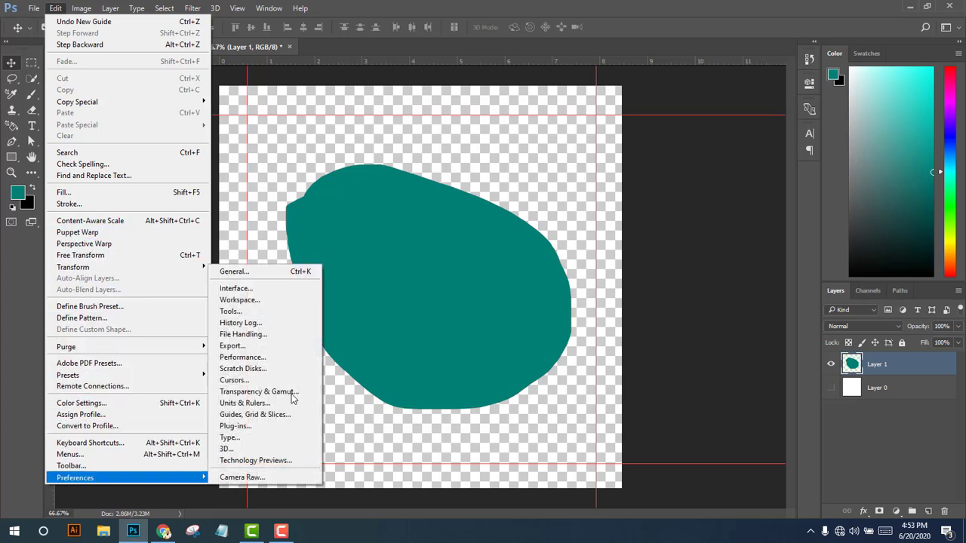
pyautogui.moveTo(76, 477)
pyautogui.click(318, 104)
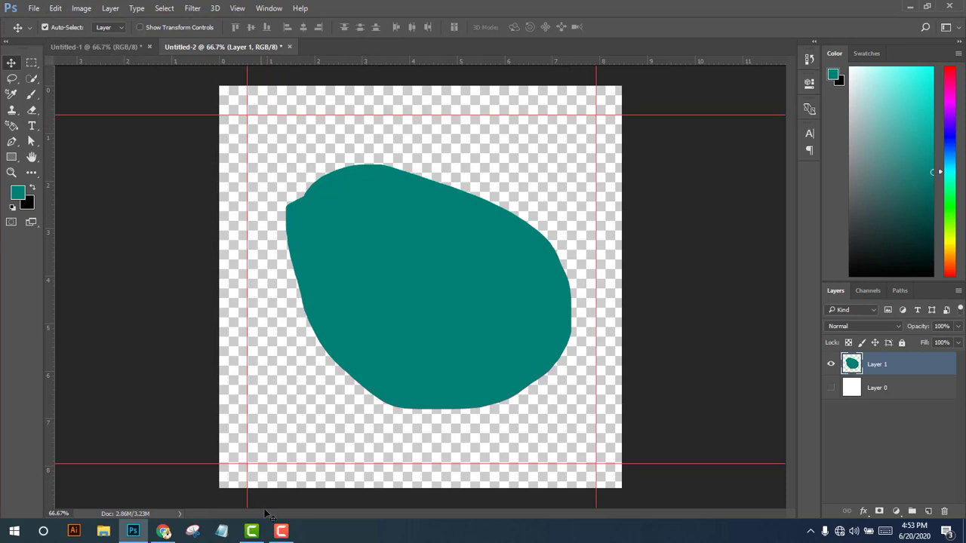
pyautogui.click(281, 531)
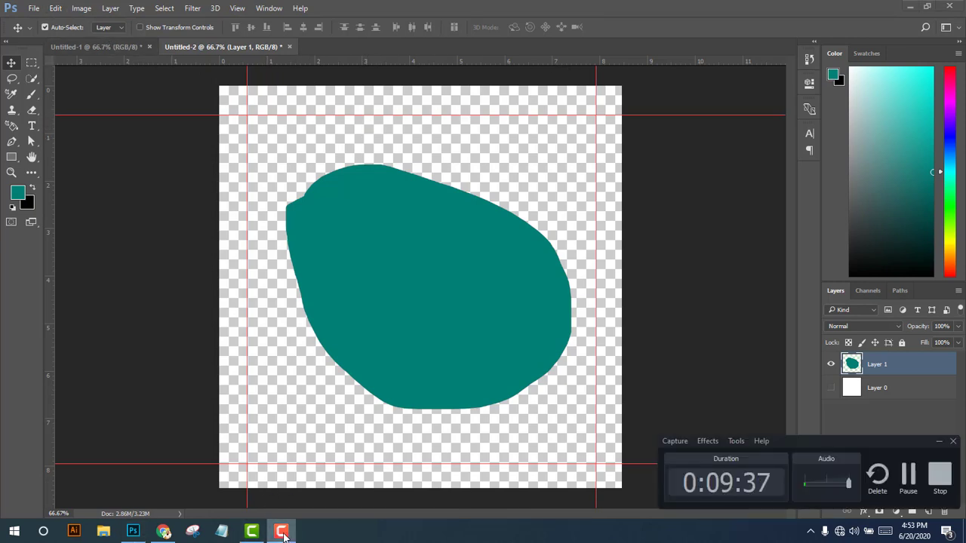
pyautogui.click(281, 531)
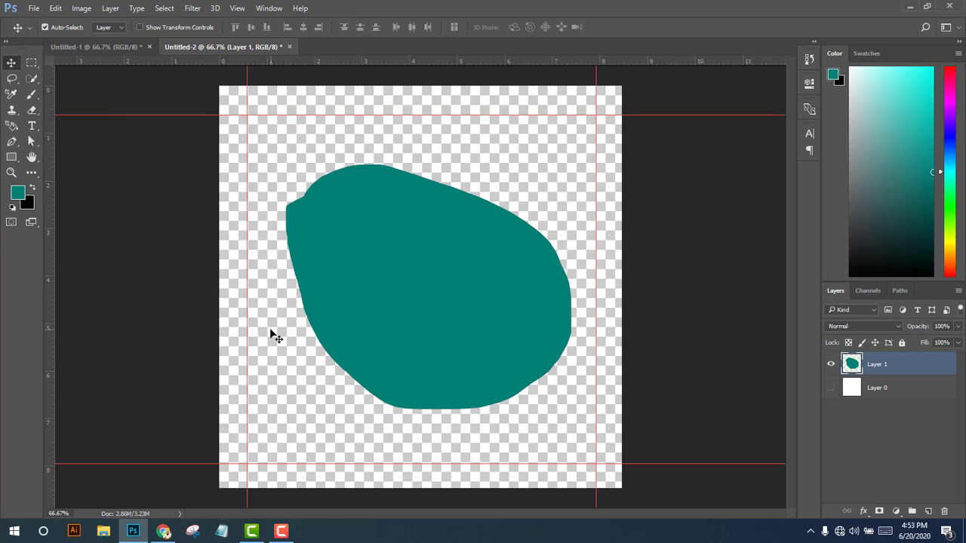
# Shift the teal blob on Layer 1 slightly left, keeping it within the light red guides.
pyautogui.moveTo(429, 316); pyautogui.dragTo(421, 315)
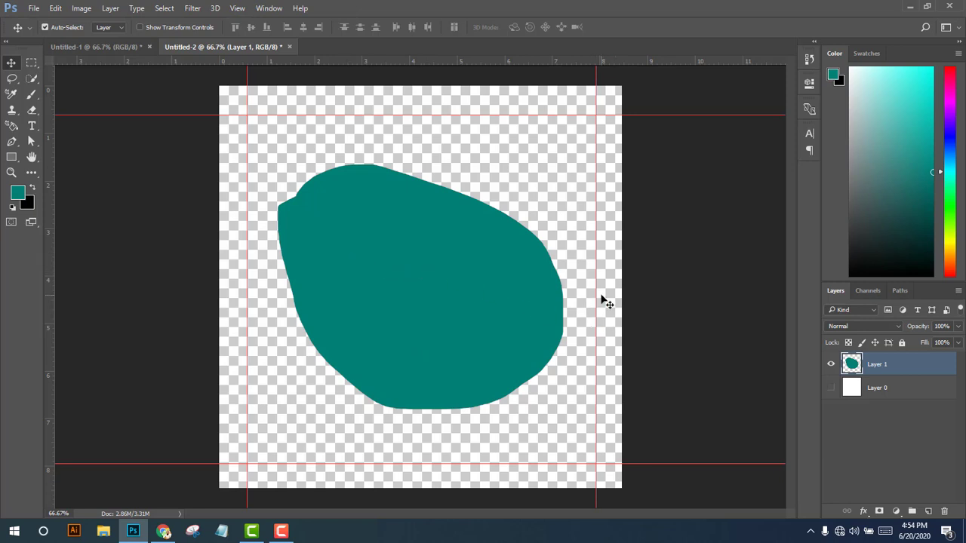
pyautogui.click(154, 534)
pyautogui.click(154, 535)
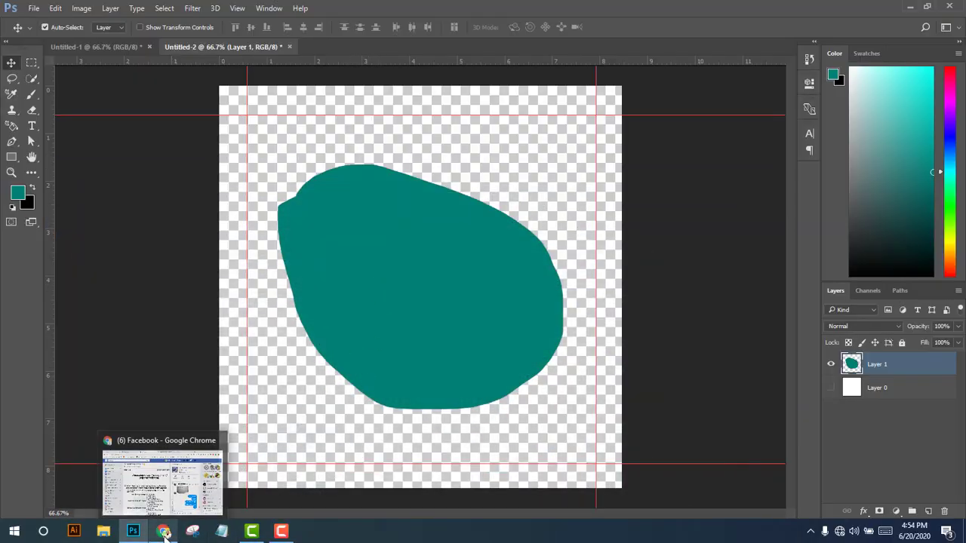
pyautogui.click(281, 531)
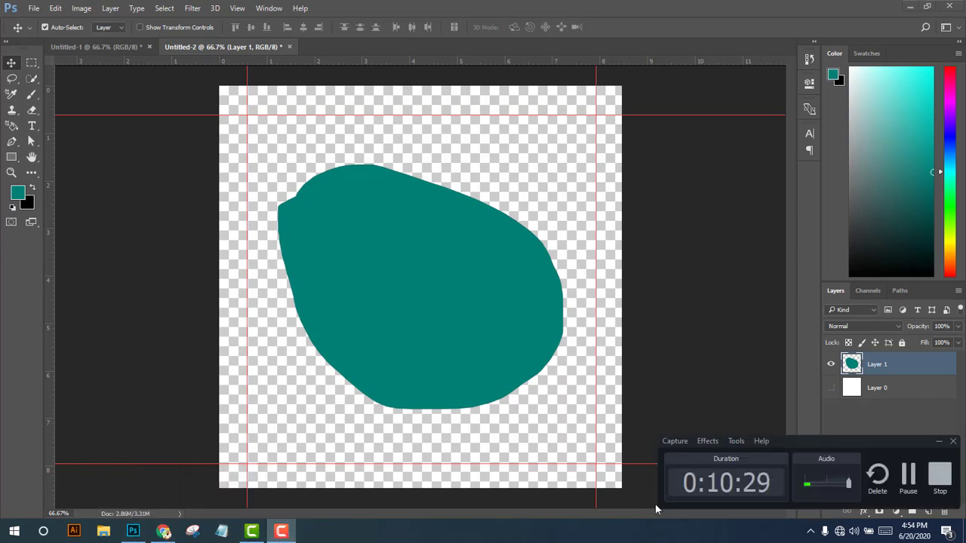